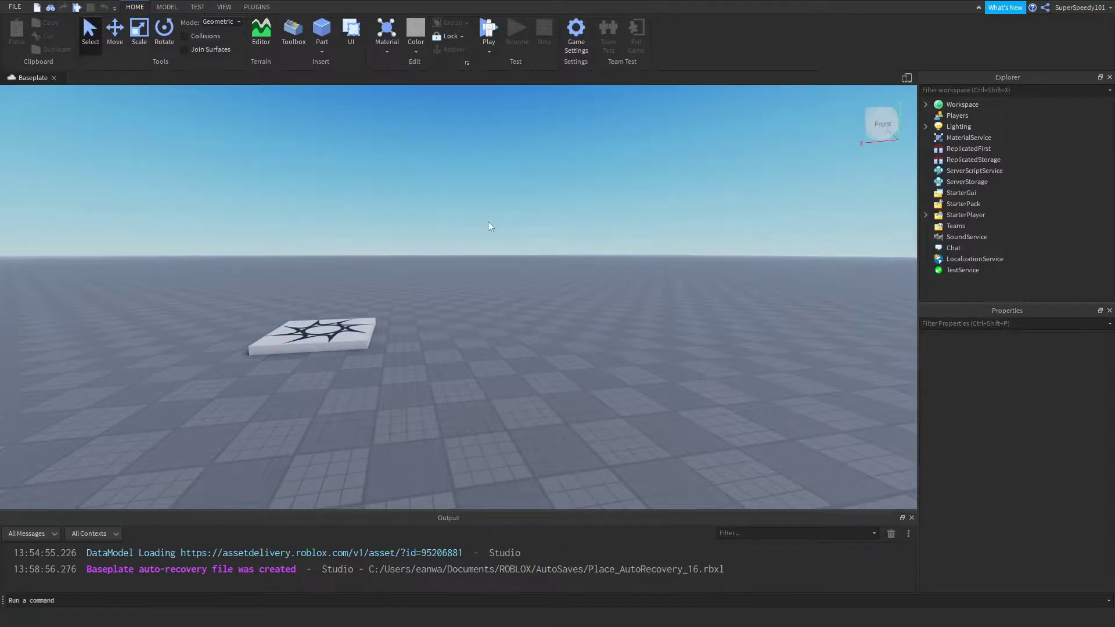
- Add a folder named Stage to the Workspace
{"action": "right_click_drag", "start_coordinate": [511, 232], "coordinate": [511, 235]}
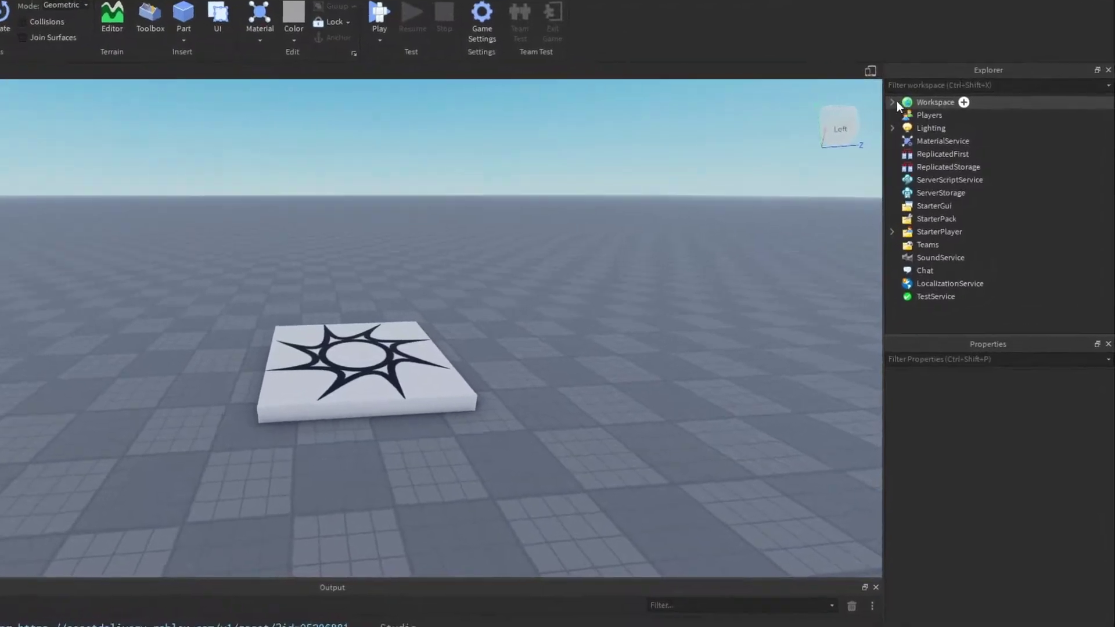
{"action": "left_click", "coordinate": [926, 105]}
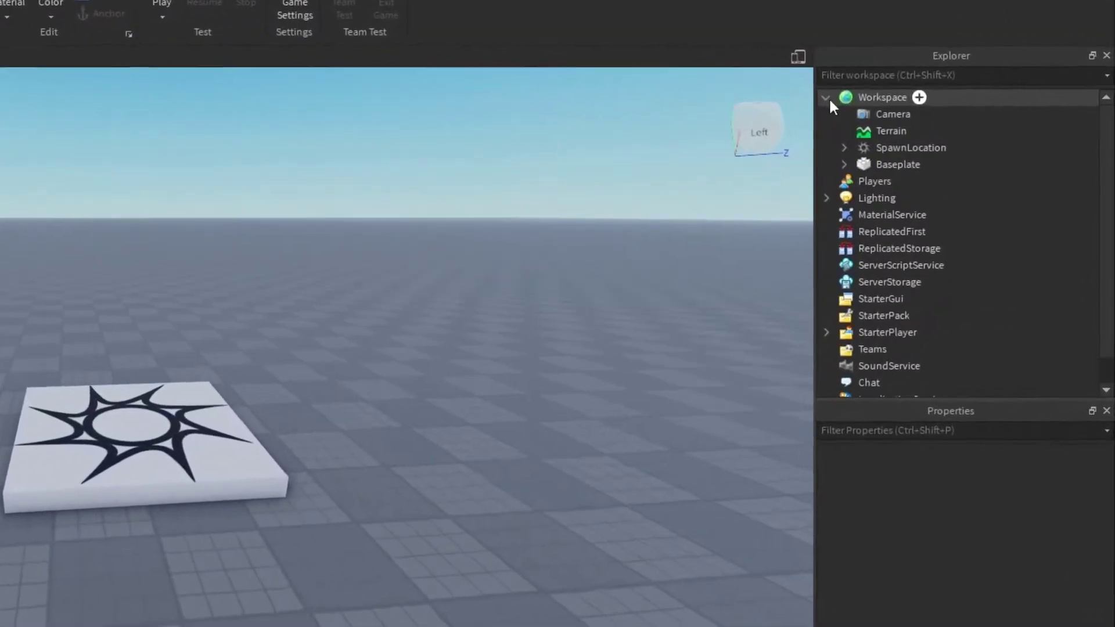
{"action": "left_click", "coordinate": [827, 93]}
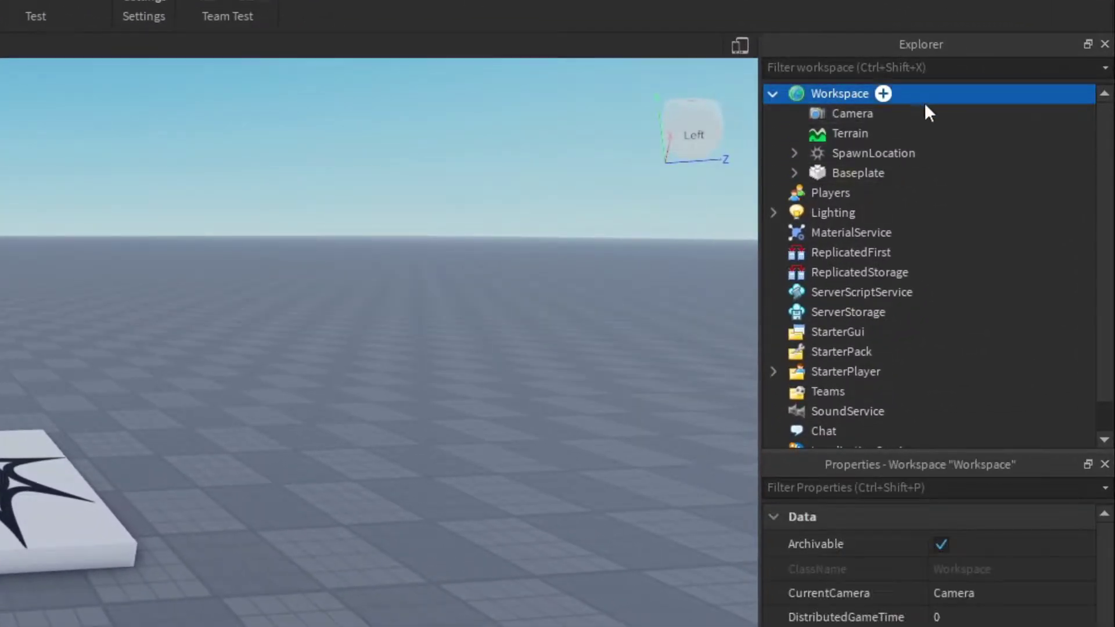
{"action": "right_click", "coordinate": [839, 97]}
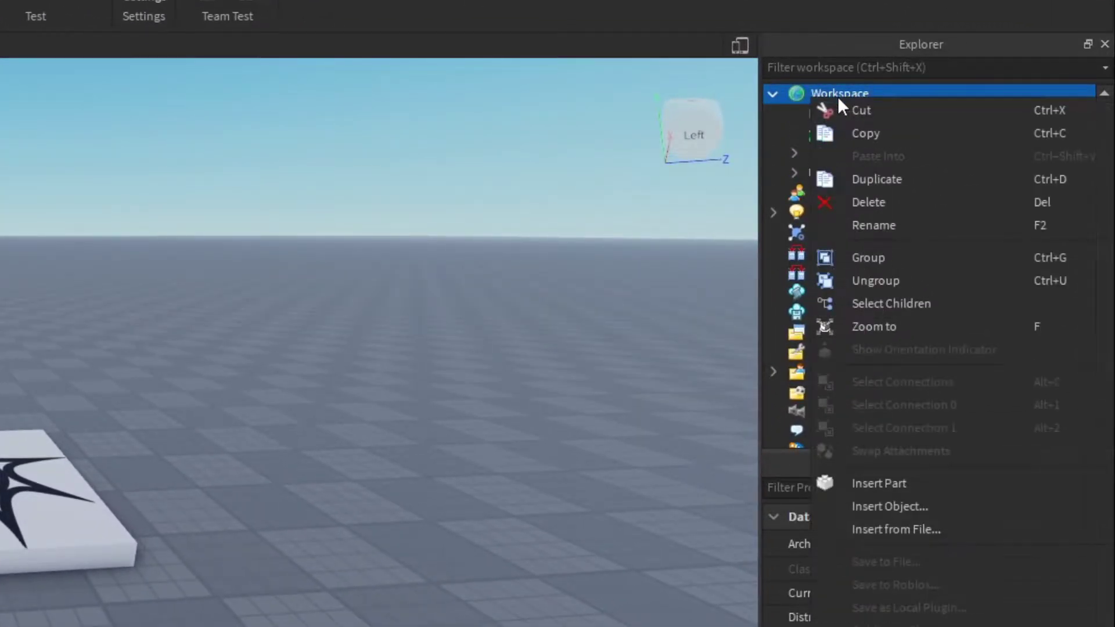
{"action": "left_click", "coordinate": [879, 507]}
{"action": "left_click", "coordinate": [792, 250]}
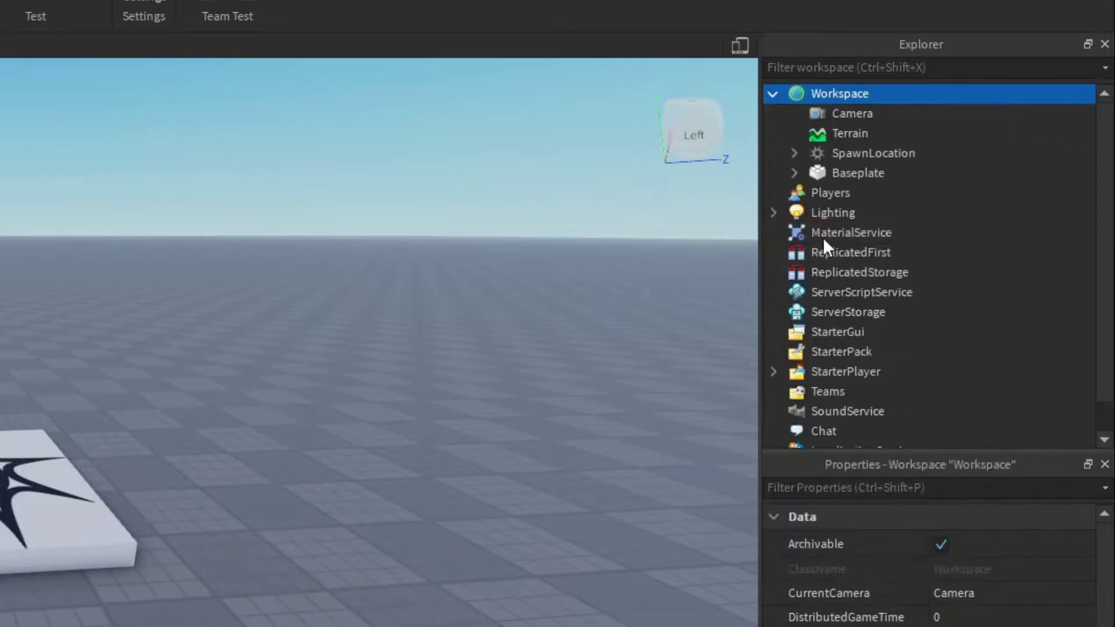
{"action": "right_click", "coordinate": [845, 154]}
{"action": "left_click", "coordinate": [857, 279]}
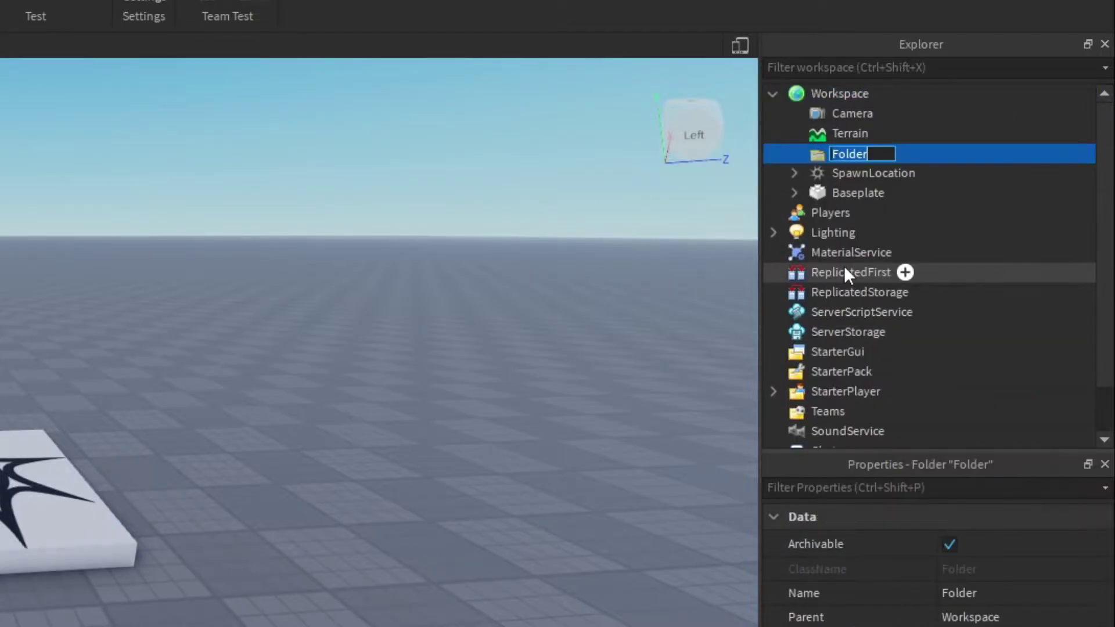
{"action": "type", "text": "Stage"}
{"action": "key", "text": "Return"}
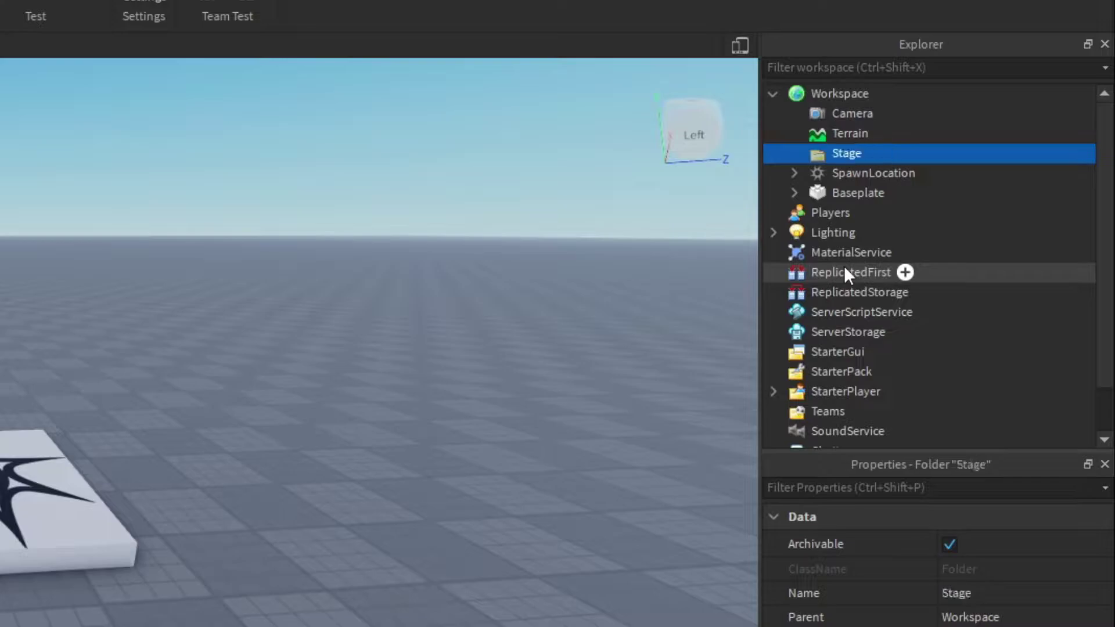
{"action": "left_click", "coordinate": [836, 157]}
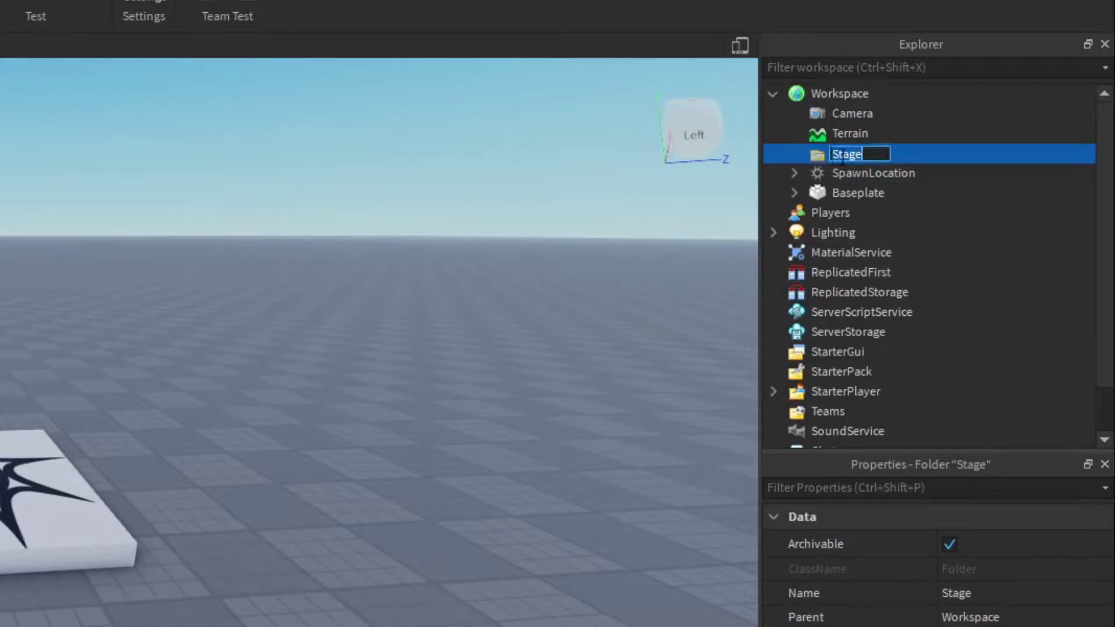
{"action": "left_click", "coordinate": [820, 159]}
{"action": "left_click", "coordinate": [819, 153]}
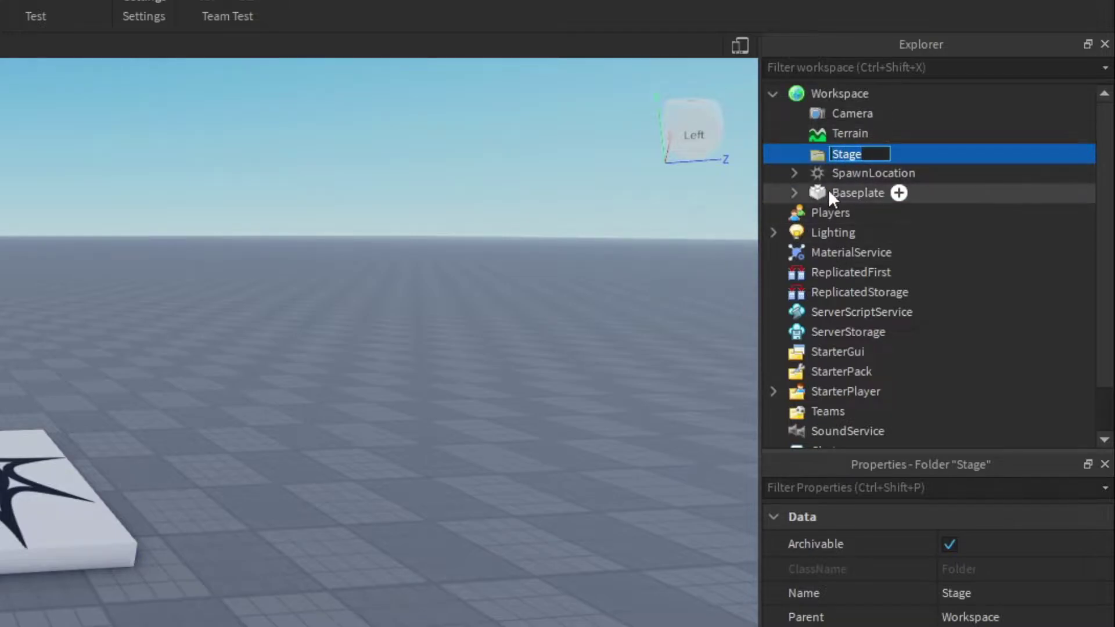
{"action": "left_click", "coordinate": [830, 176]}
{"action": "left_click", "coordinate": [822, 153]}
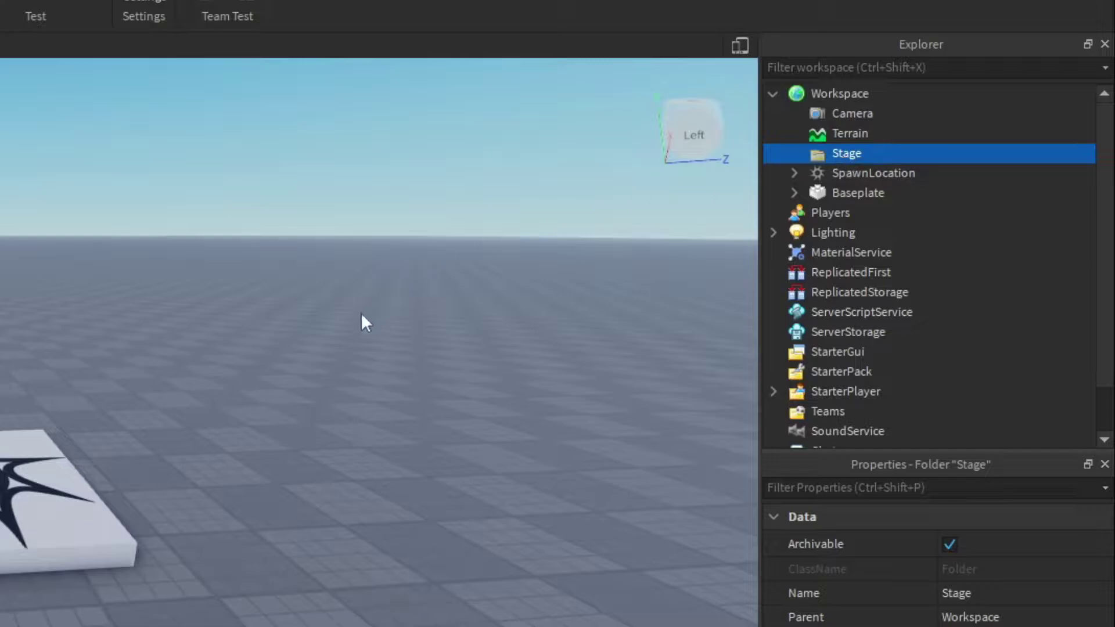
- Insert a folder inside the Stage folder and rename it 1
{"action": "right_click_drag", "start_coordinate": [361, 314], "coordinate": [360, 315]}
{"action": "right_click", "coordinate": [834, 150]}
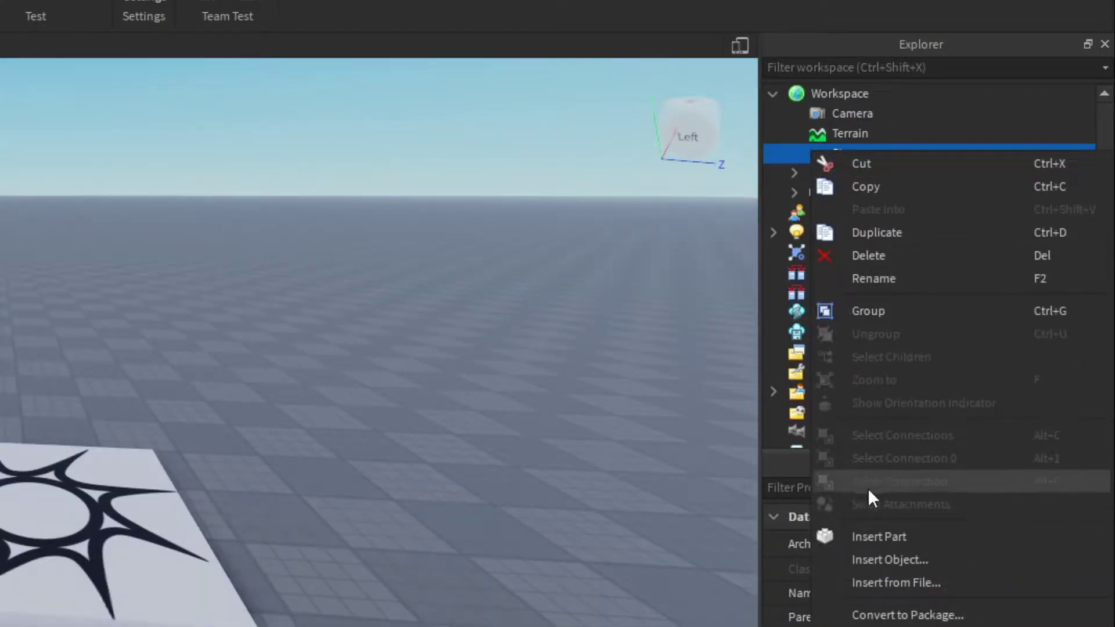
{"action": "left_click", "coordinate": [883, 563]}
{"action": "left_click", "coordinate": [830, 253]}
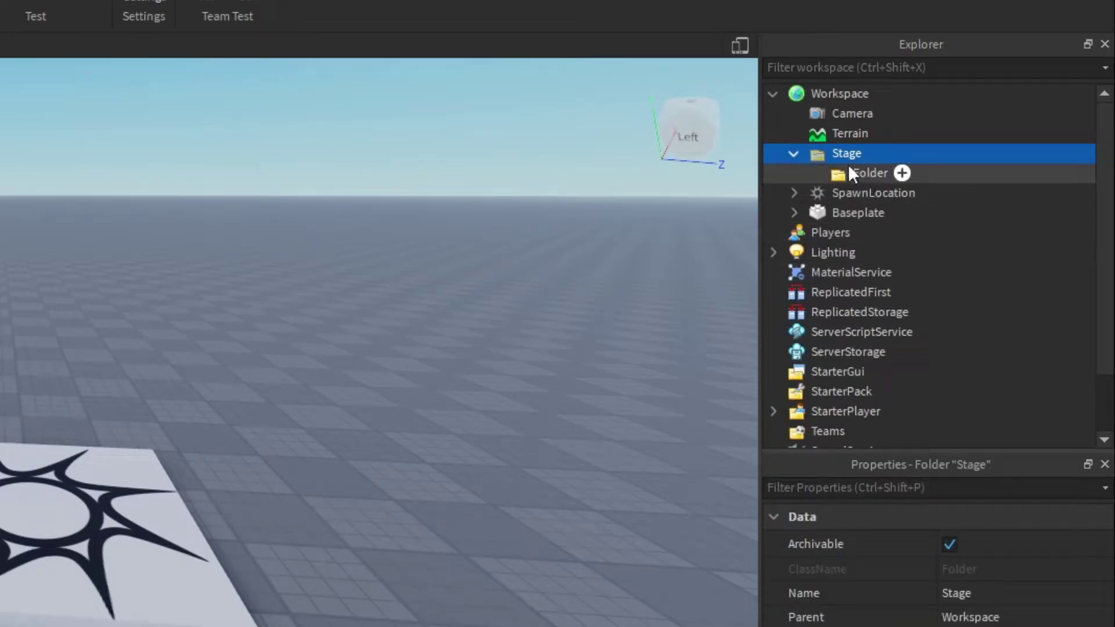
{"action": "left_click", "coordinate": [856, 173]}
{"action": "right_click", "coordinate": [856, 173]}
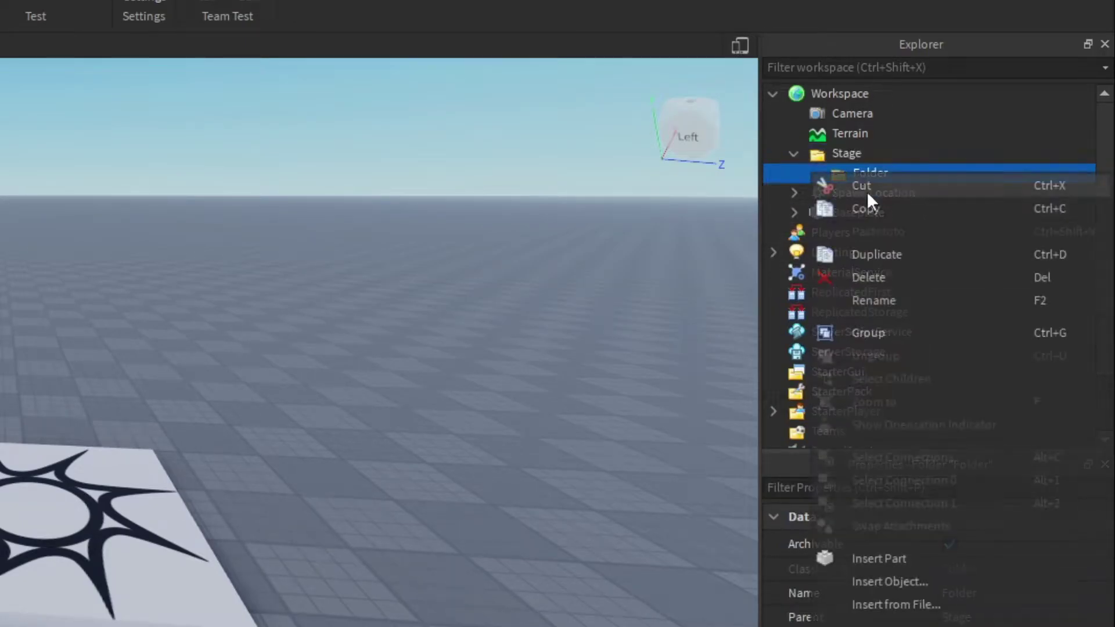
{"action": "left_click", "coordinate": [892, 297]}
{"action": "type", "text": "1"}
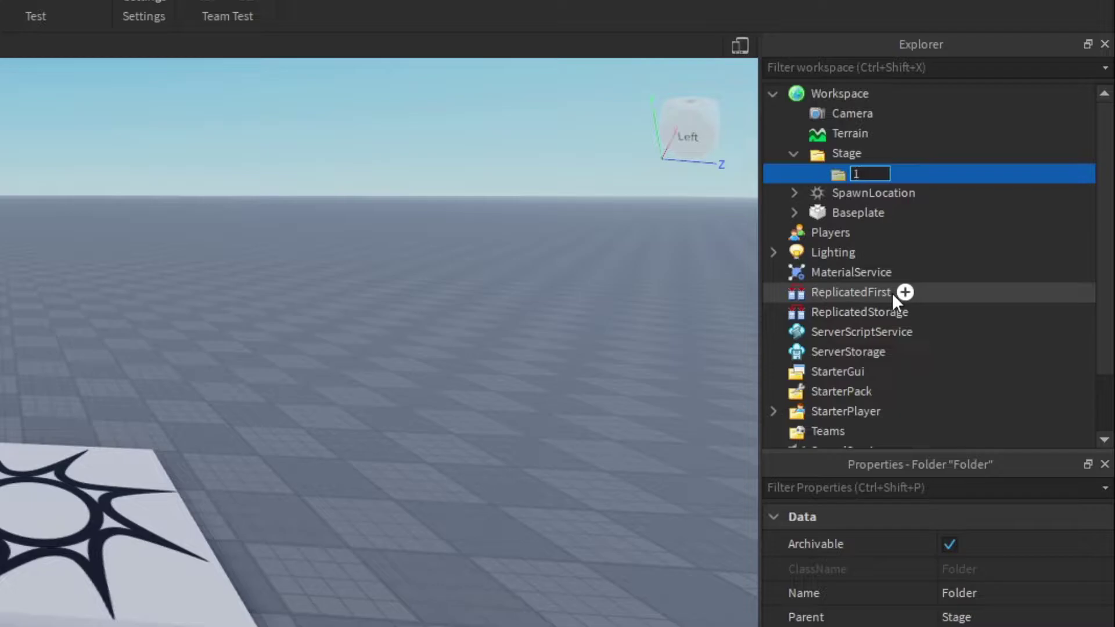
{"action": "key", "text": "Return"}
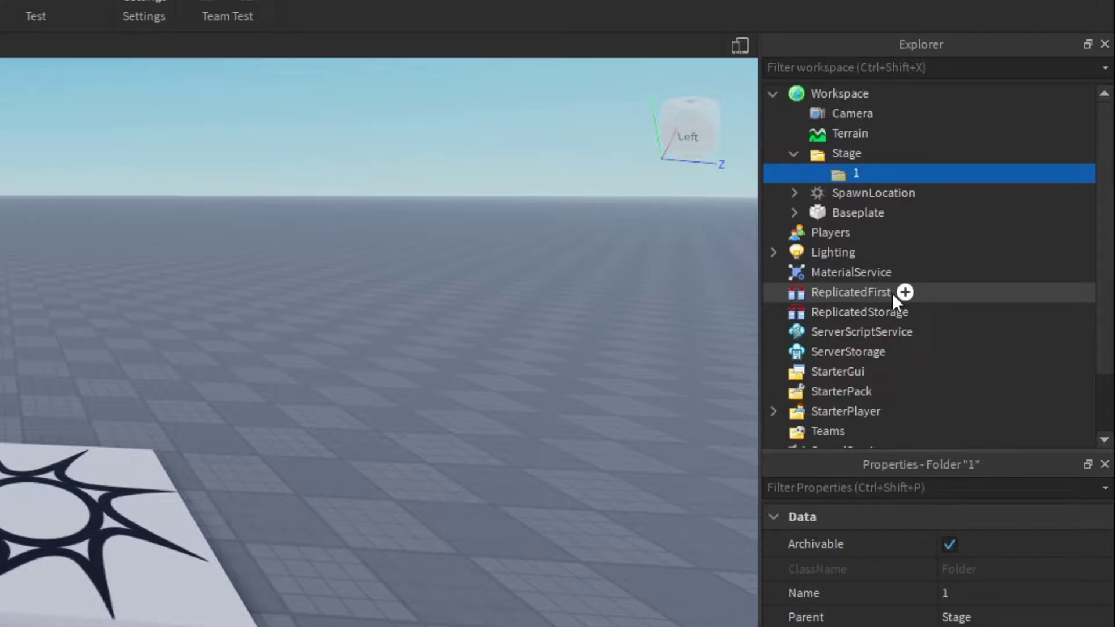
{"action": "left_click", "coordinate": [538, 316]}
{"action": "right_click_drag", "start_coordinate": [538, 316], "coordinate": [580, 268]}
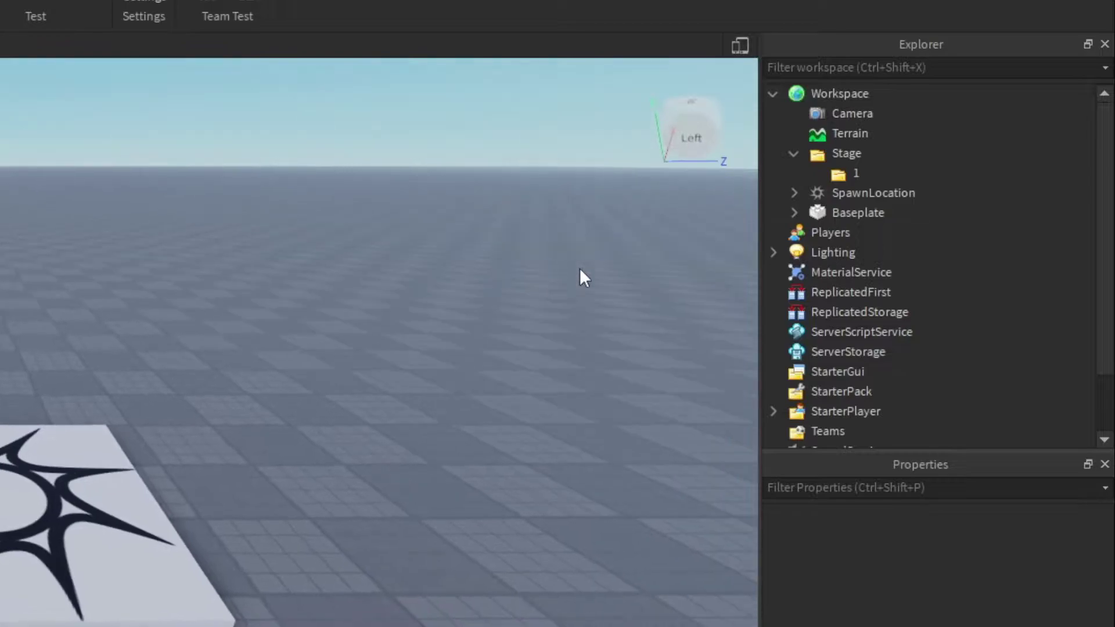
{"action": "right_click", "coordinate": [848, 175]}
{"action": "left_click", "coordinate": [246, 330]}
- Delete the Baseplate from the Workspace
{"action": "right_click_drag", "start_coordinate": [246, 329], "coordinate": [246, 333]}
{"action": "left_click", "coordinate": [828, 214]}
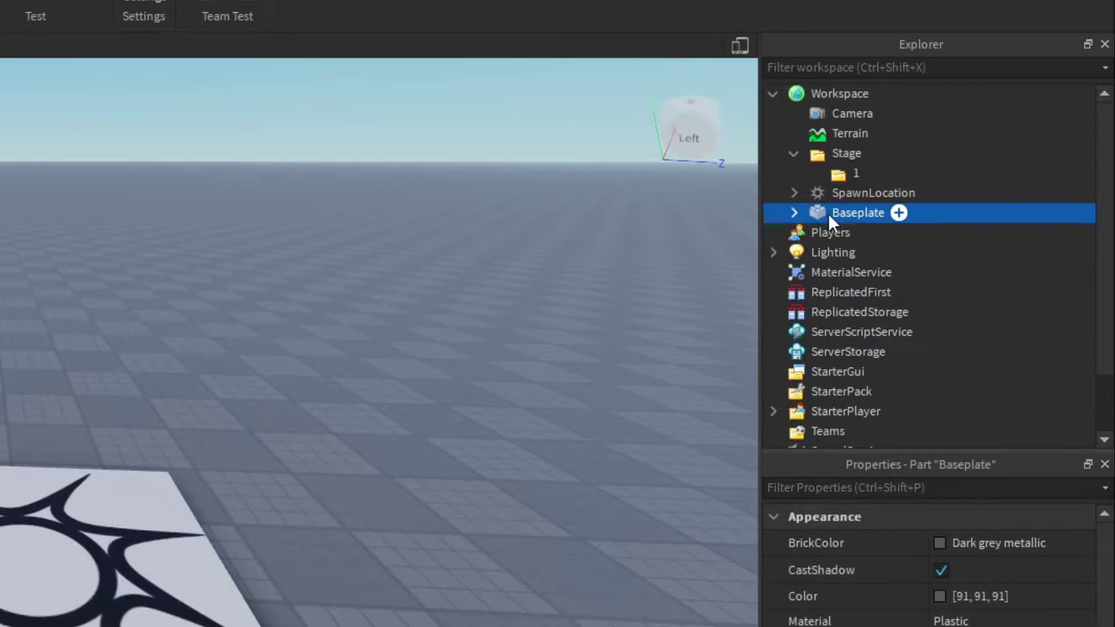
{"action": "key", "text": "Delete"}
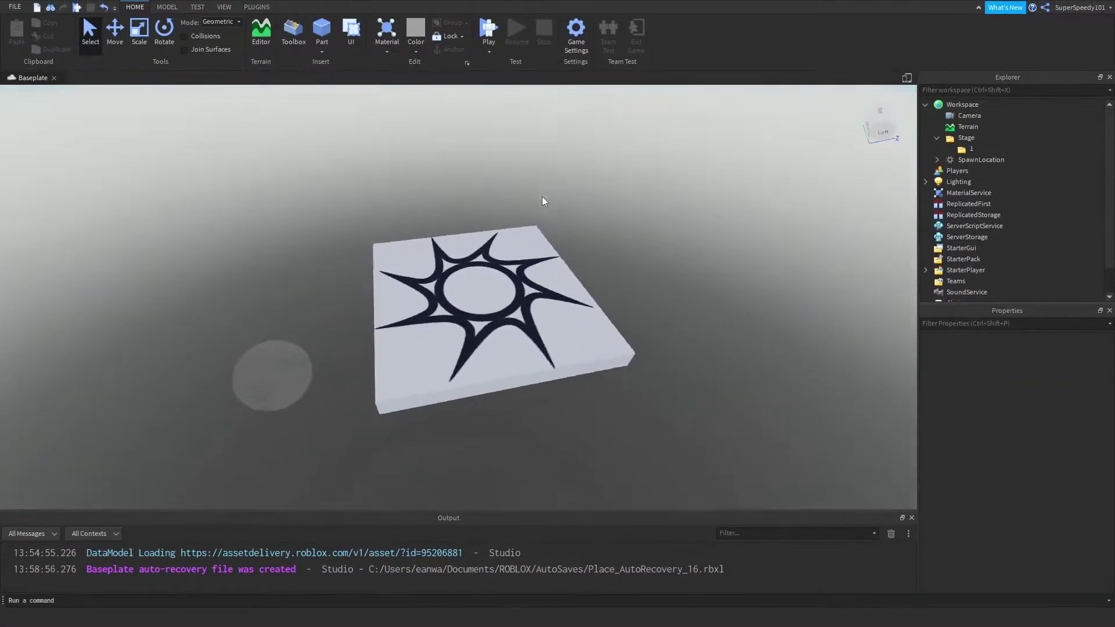
{"action": "right_click_drag", "start_coordinate": [541, 196], "coordinate": [534, 213]}
- Insert a block part and place it on top of the SpawnLocation near its edge
{"action": "left_click", "coordinate": [510, 272]}
{"action": "right_click_drag", "start_coordinate": [459, 314], "coordinate": [482, 300]}
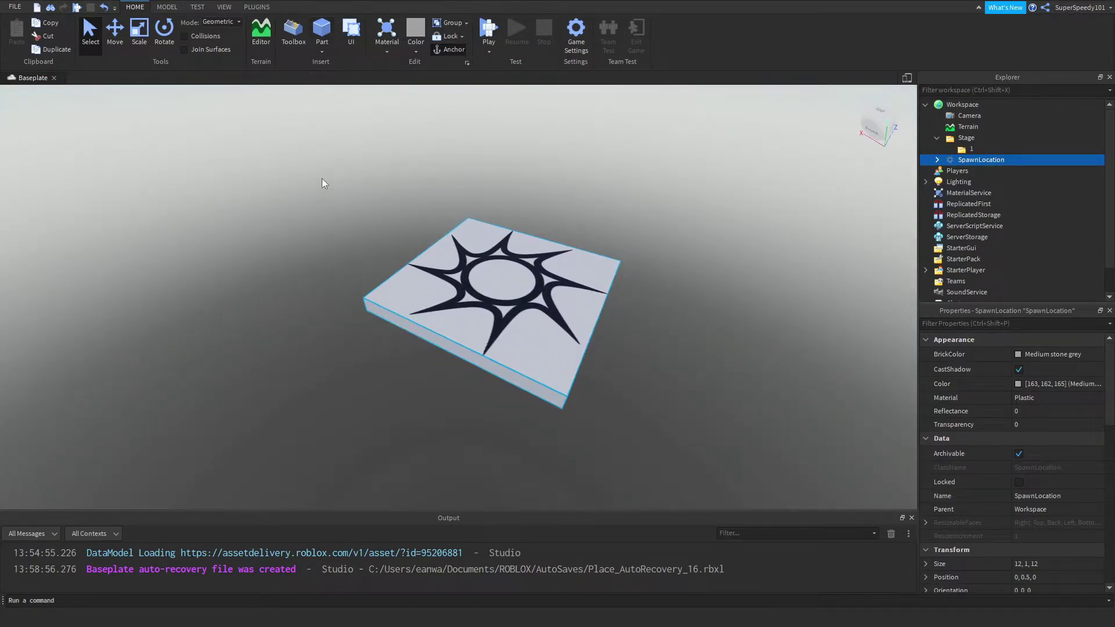
{"action": "right_click_drag", "start_coordinate": [322, 178], "coordinate": [321, 183]}
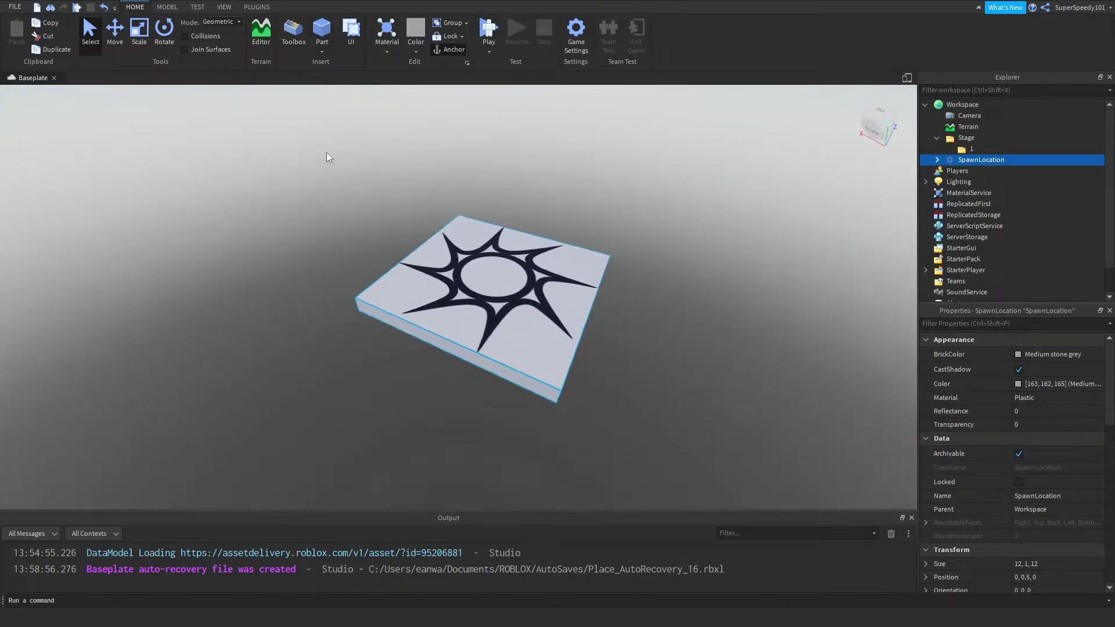
{"action": "left_click", "coordinate": [324, 29]}
{"action": "left_click", "coordinate": [302, 230]}
{"action": "left_click_drag", "start_coordinate": [435, 291], "coordinate": [405, 302]}
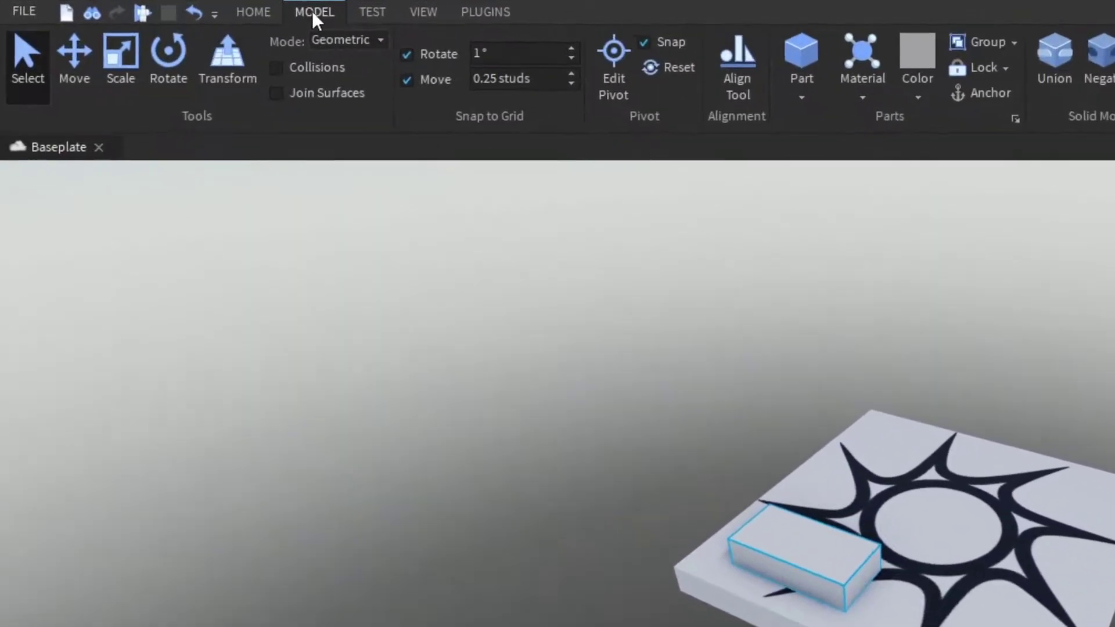
- Set the move snapping increment to 0.5 studs
{"action": "left_click", "coordinate": [166, 7]}
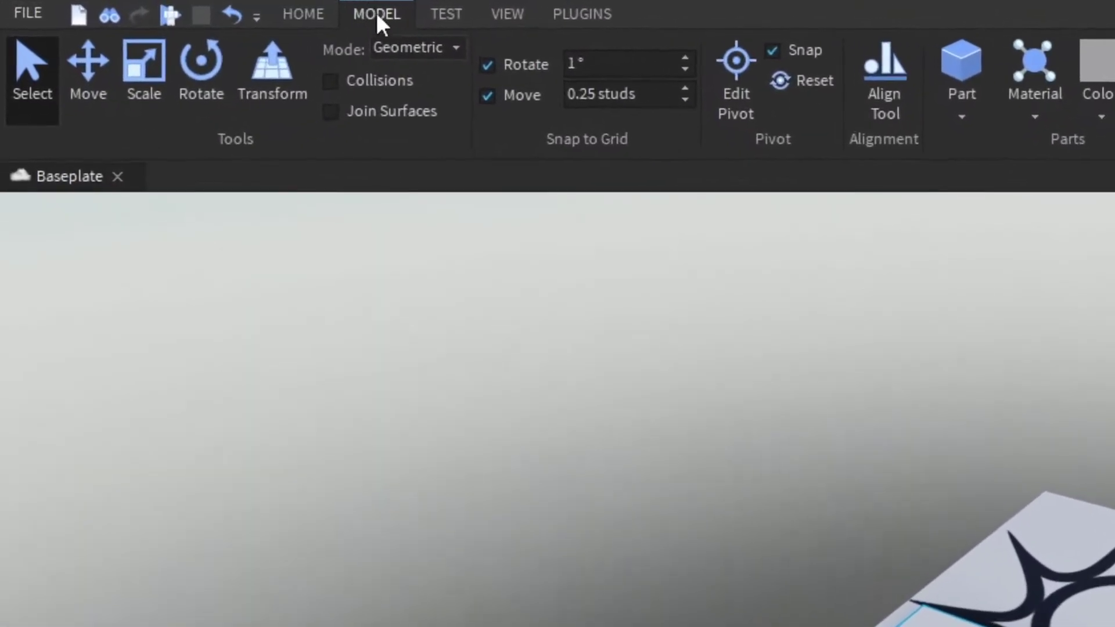
{"action": "left_click", "coordinate": [596, 89]}
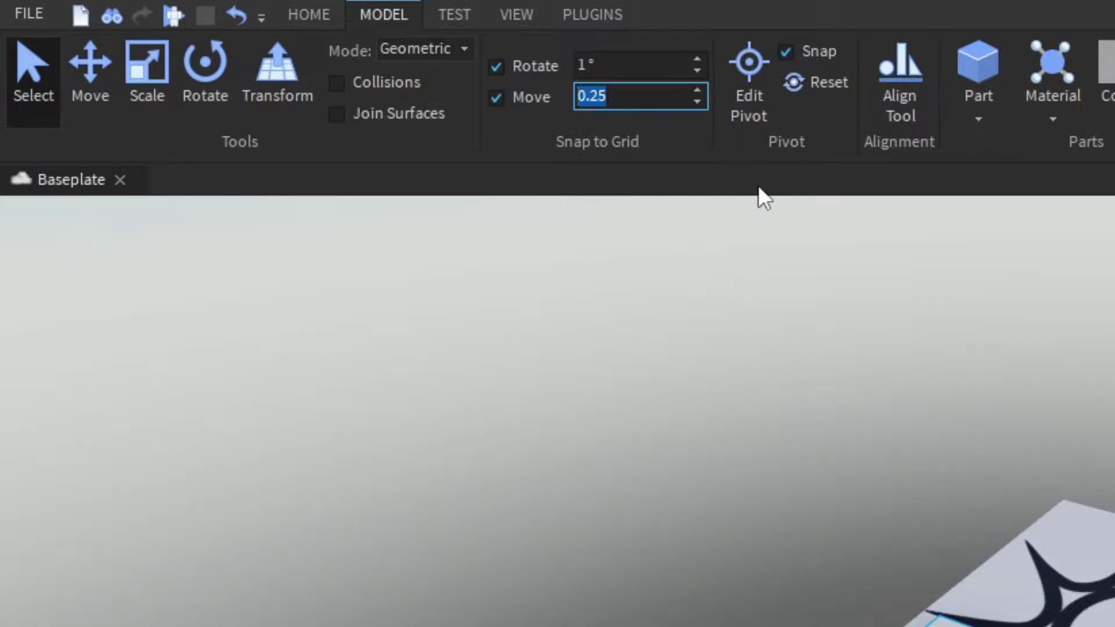
{"action": "type", "text": ".5"}
{"action": "key", "text": "Return"}
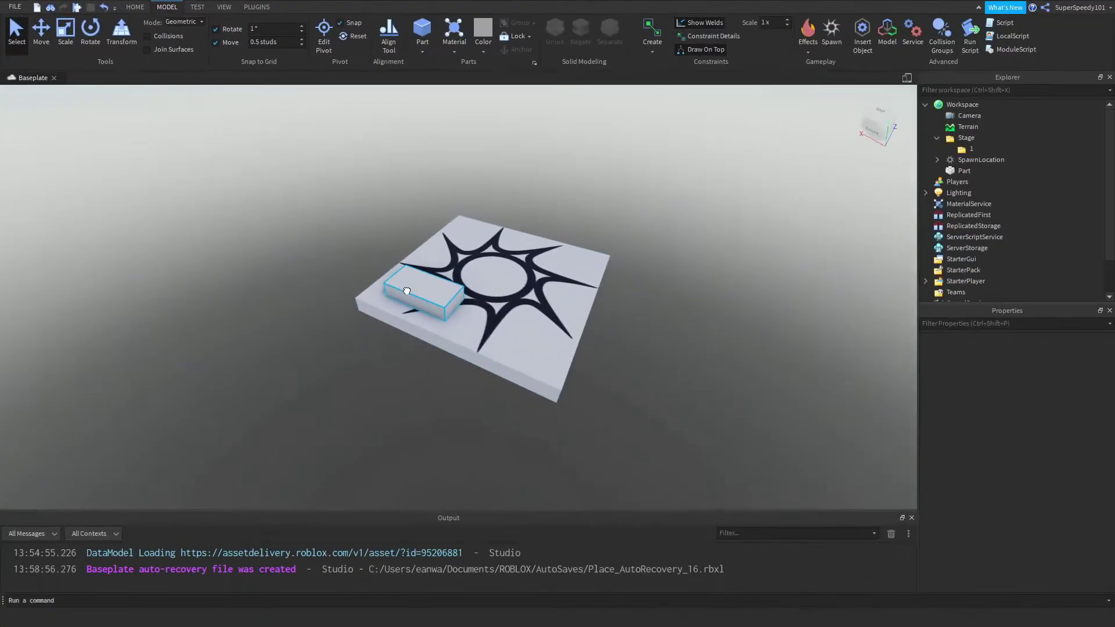
- Move the new part from the top of the SpawnLocation to its underside, near one edge
{"action": "left_click_drag", "start_coordinate": [682, 485], "coordinate": [767, 530]}
{"action": "left_click_drag", "start_coordinate": [456, 314], "coordinate": [410, 347]}
{"action": "left_click", "coordinate": [440, 411]}
{"action": "right_click_drag", "start_coordinate": [441, 410], "coordinate": [482, 392]}
{"action": "left_click", "coordinate": [570, 270]}
{"action": "right_click_drag", "start_coordinate": [570, 271], "coordinate": [478, 236]}
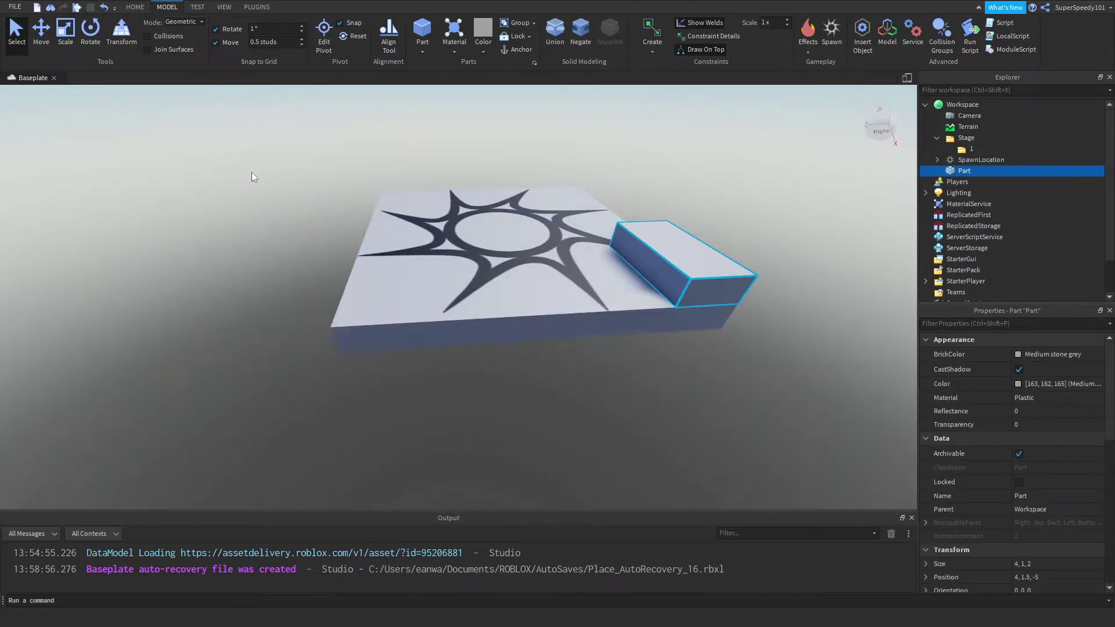
{"action": "left_click", "coordinate": [75, 39]}
{"action": "right_click_drag", "start_coordinate": [325, 203], "coordinate": [360, 205]}
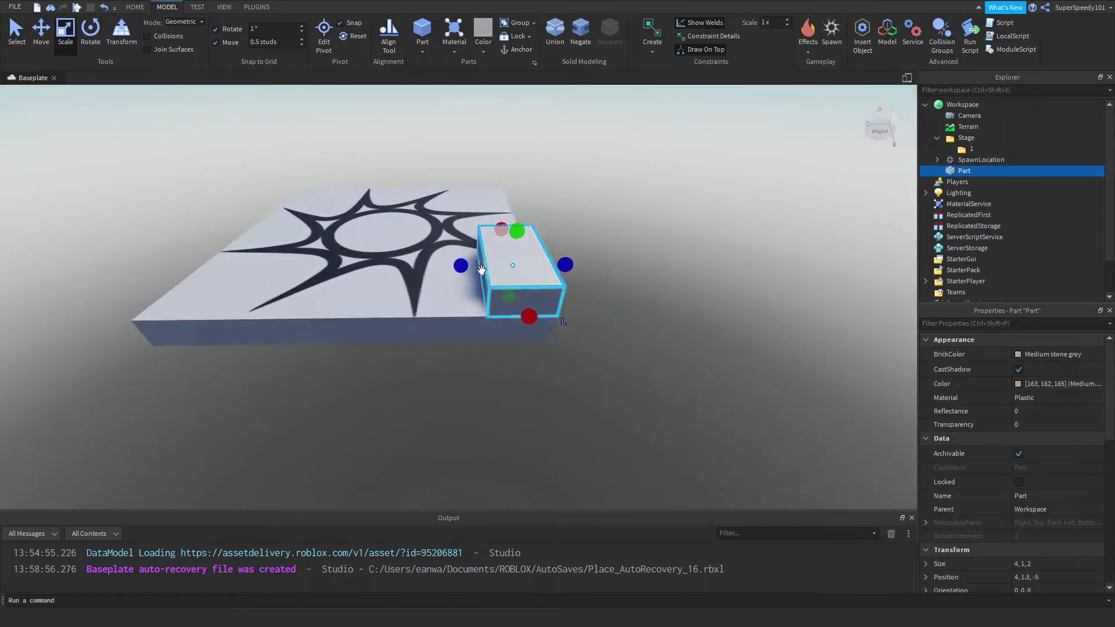
{"action": "left_click_drag", "start_coordinate": [494, 263], "coordinate": [455, 316]}
{"action": "right_click_drag", "start_coordinate": [456, 316], "coordinate": [455, 316]}
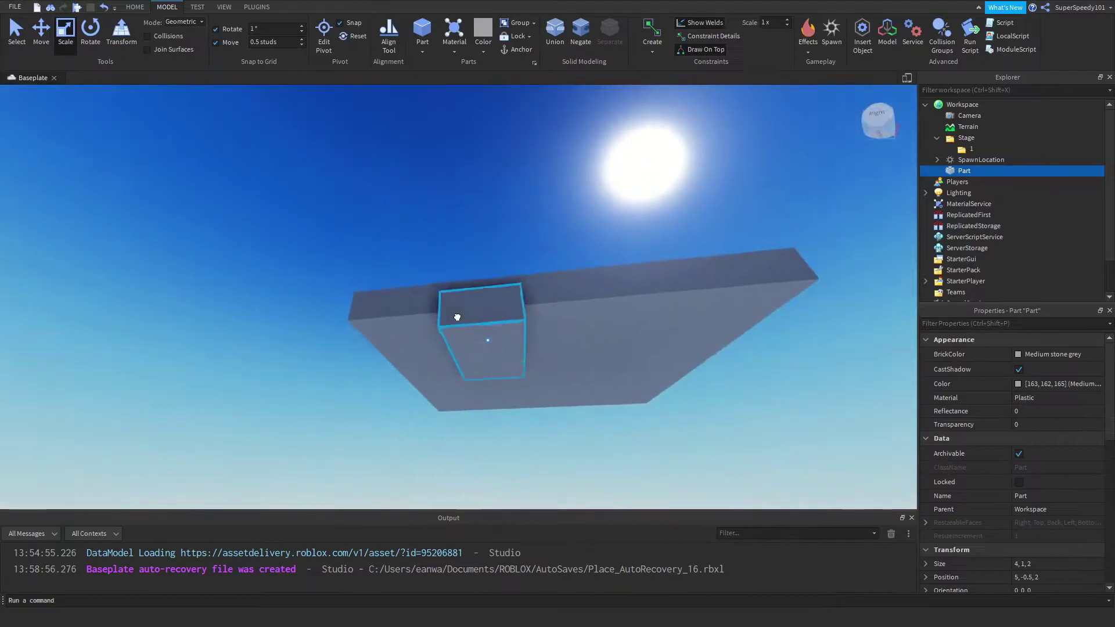
- Align the part directly beneath the SpawnLocation and scale it to 12, 1, 12 to match the spawn's footprint
{"action": "left_click_drag", "start_coordinate": [455, 316], "coordinate": [681, 379]}
{"action": "key", "text": "d"}
{"action": "right_click_drag", "start_coordinate": [681, 379], "coordinate": [564, 400]}
{"action": "key", "text": "d"}
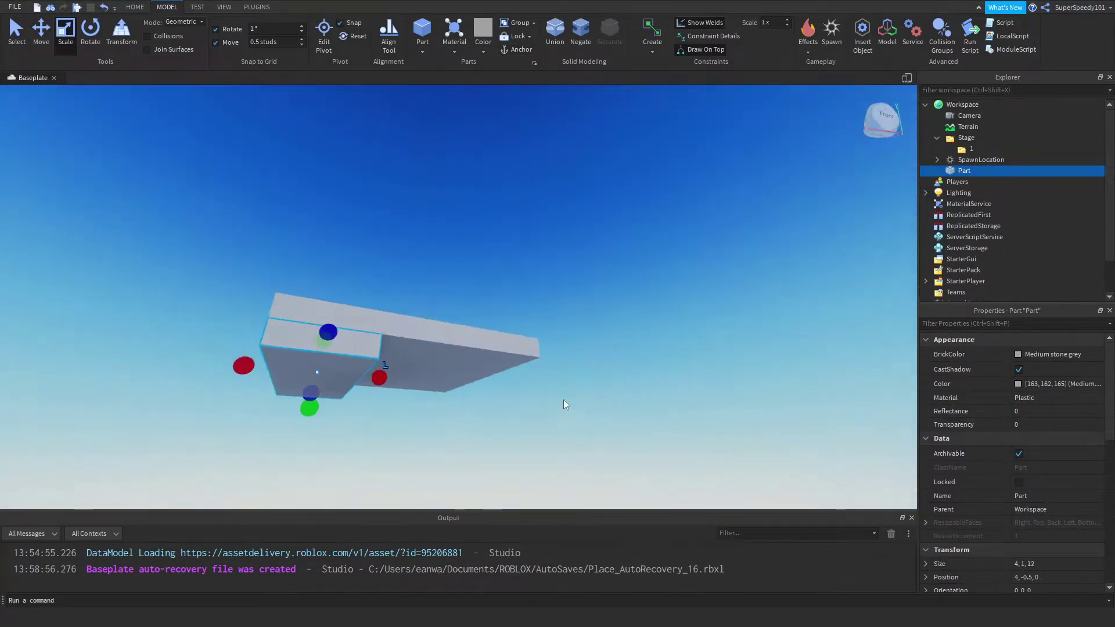
{"action": "left_click_drag", "start_coordinate": [375, 375], "coordinate": [514, 432]}
- Enlarge the part under the SpawnLocation into a platform with a size of 50, 1, 50
{"action": "right_click_drag", "start_coordinate": [527, 403], "coordinate": [528, 402]}
{"action": "key", "text": "a"}
{"action": "key", "text": "f"}
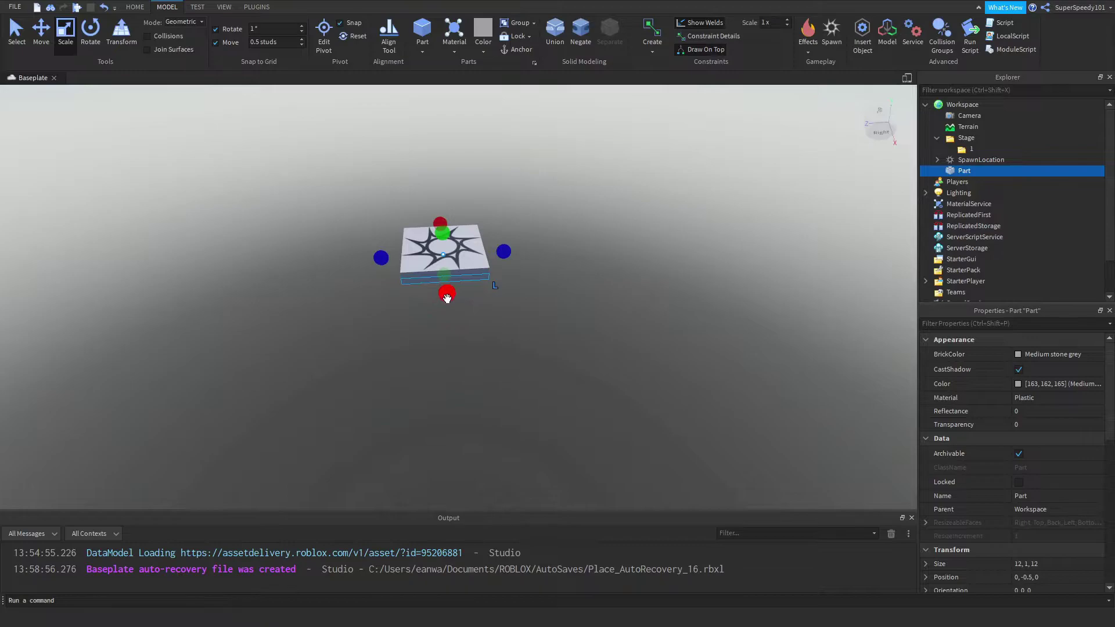
{"action": "left_click_drag", "start_coordinate": [447, 296], "coordinate": [462, 455]}
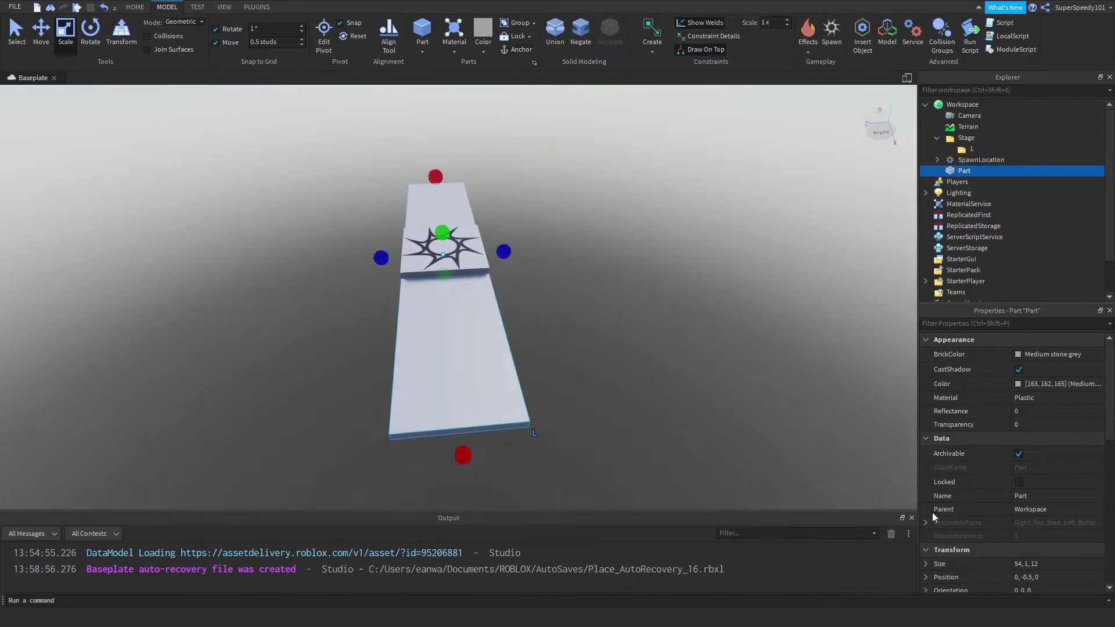
{"action": "scroll", "coordinate": [973, 498], "scroll_direction": "down", "scroll_amount": 5}
{"action": "scroll", "coordinate": [980, 493], "scroll_direction": "down", "scroll_amount": 1}
{"action": "scroll", "coordinate": [1034, 430], "scroll_direction": "up", "scroll_amount": 7}
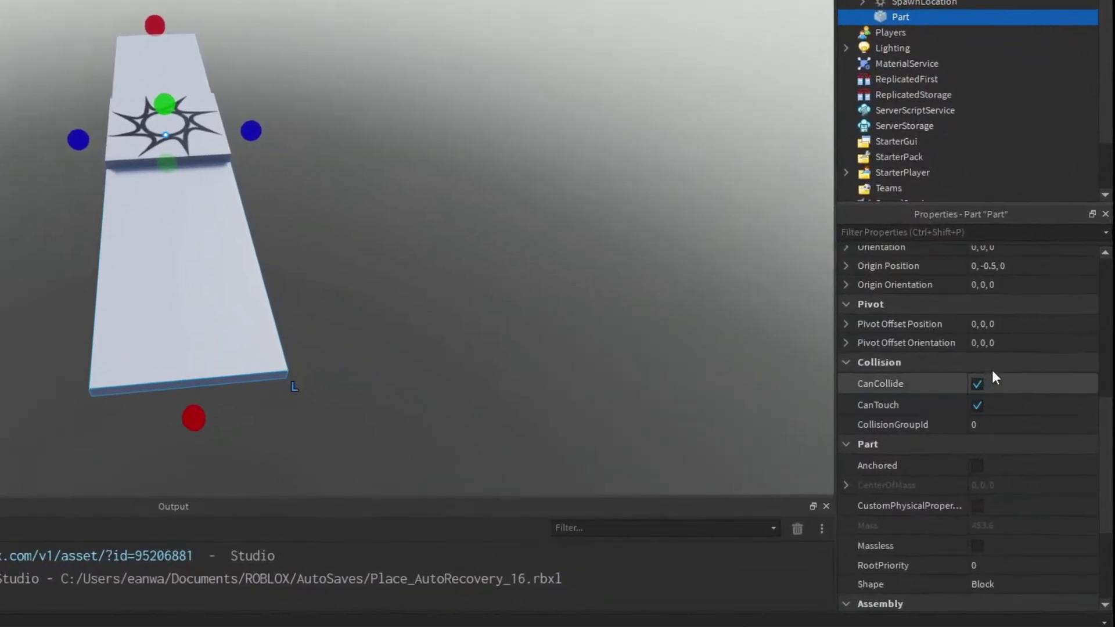
{"action": "left_click", "coordinate": [995, 381]}
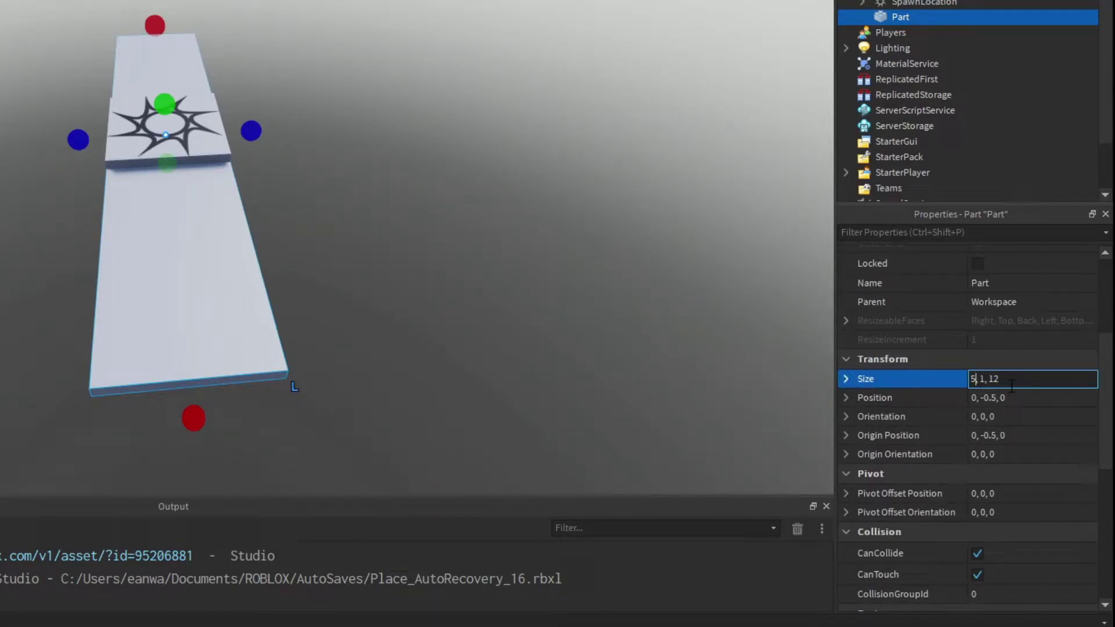
{"action": "type", "text": "0"}
{"action": "key", "text": "Return"}
{"action": "left_click", "coordinate": [1031, 378]}
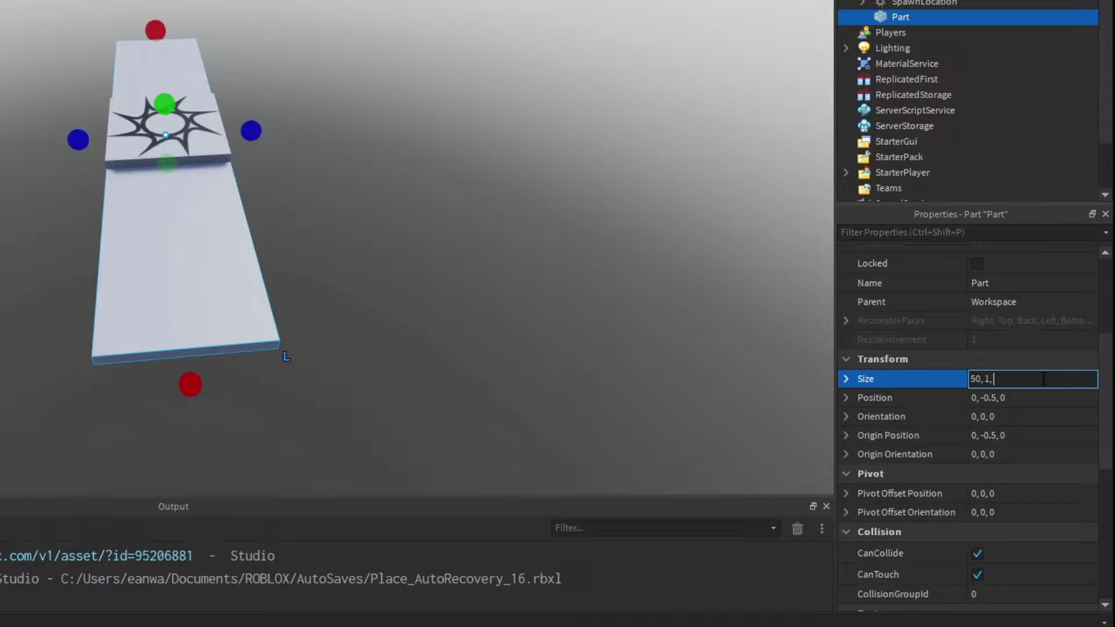
{"action": "key", "text": "Return"}
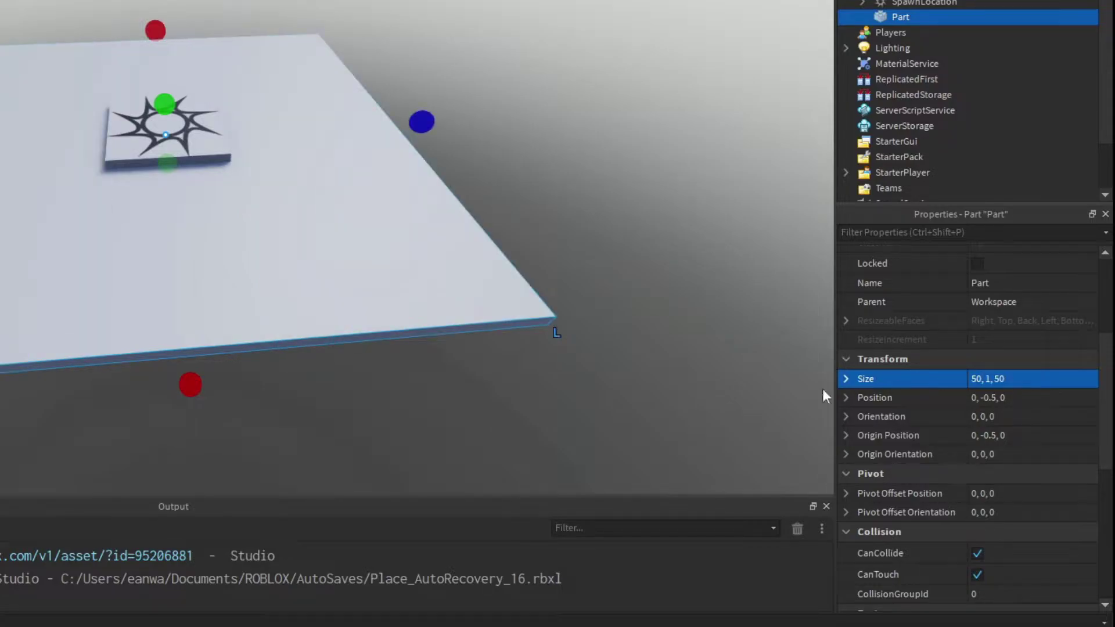
- Change the platform part's BrickColor to Dark stone grey
{"action": "left_click", "coordinate": [628, 391]}
{"action": "right_click_drag", "start_coordinate": [587, 391], "coordinate": [521, 387]}
{"action": "right_click_drag", "start_coordinate": [678, 428], "coordinate": [498, 356]}
{"action": "left_click", "coordinate": [477, 371]}
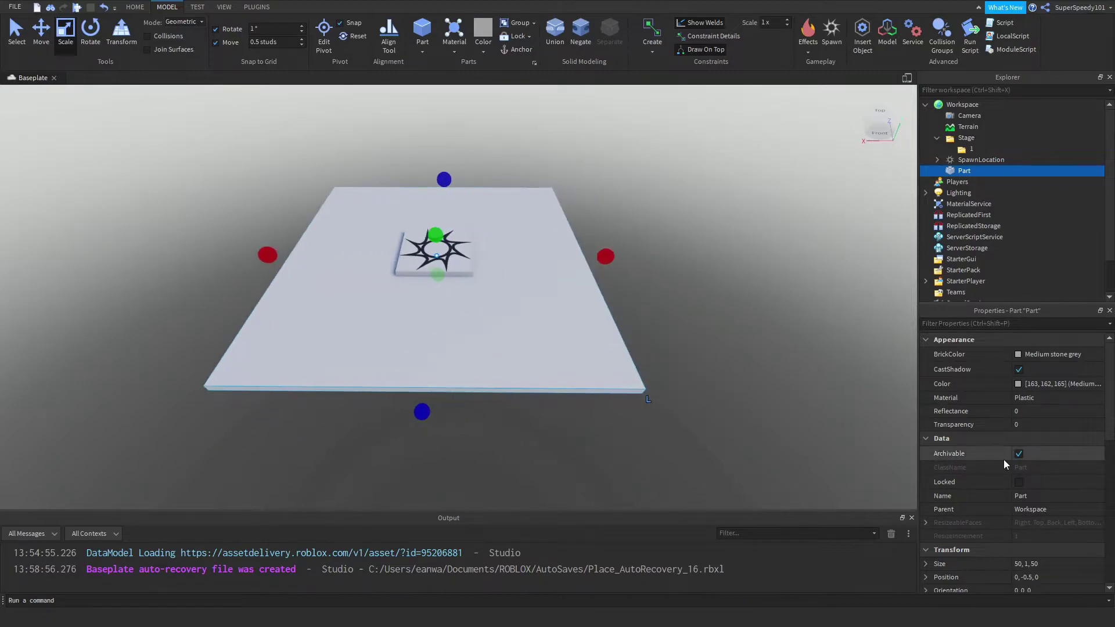
{"action": "scroll", "coordinate": [1004, 459], "scroll_direction": "down", "scroll_amount": 10}
{"action": "scroll", "coordinate": [1075, 491], "scroll_direction": "up", "scroll_amount": 10}
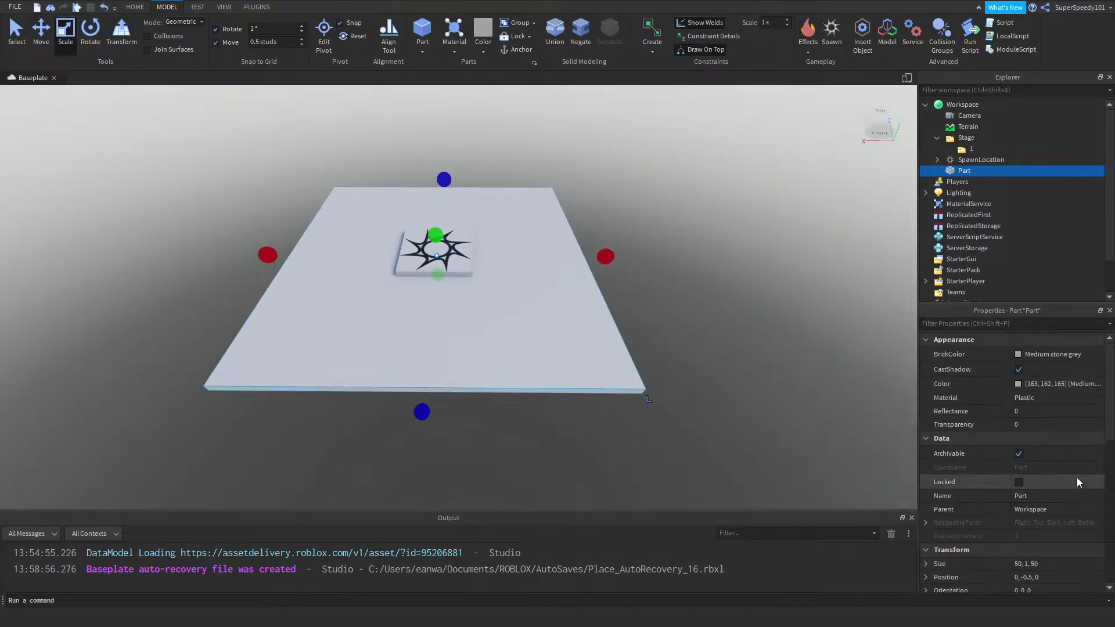
{"action": "left_click", "coordinate": [1020, 357]}
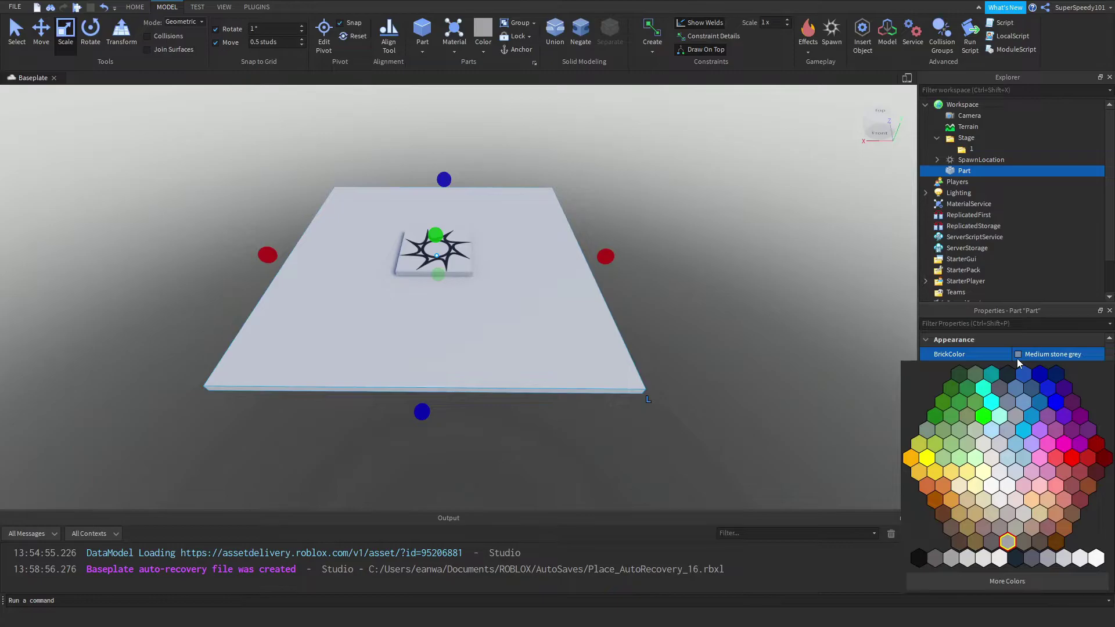
{"action": "left_click", "coordinate": [935, 559]}
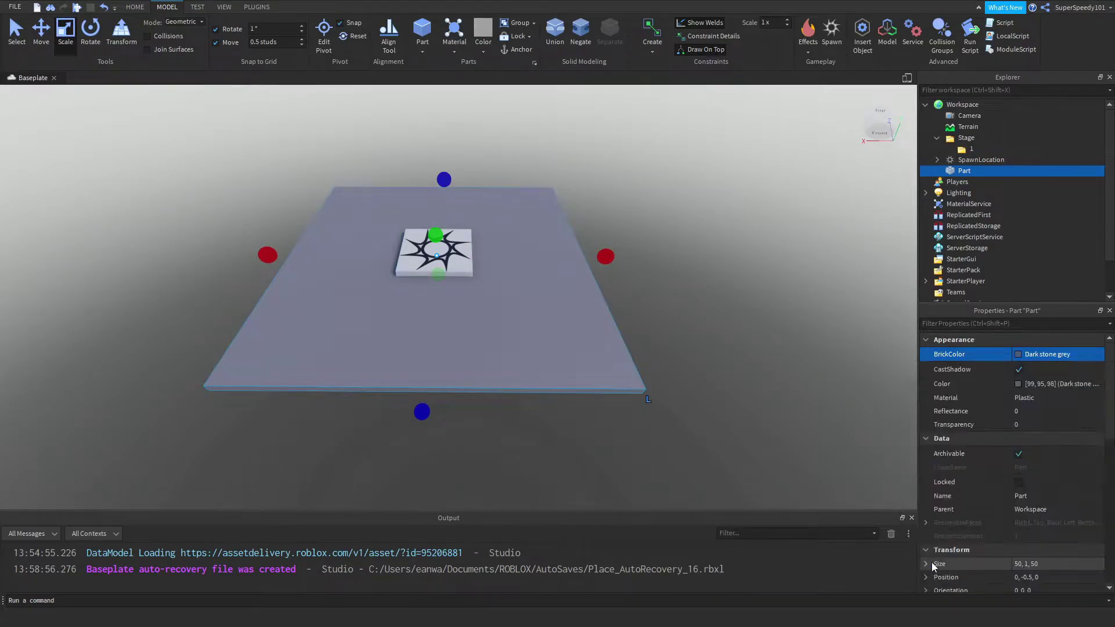
- Examine the platform and the SpawnLocation from several sides
{"action": "left_click", "coordinate": [704, 463]}
{"action": "right_click_drag", "start_coordinate": [703, 464], "coordinate": [488, 356]}
{"action": "left_click", "coordinate": [488, 360]}
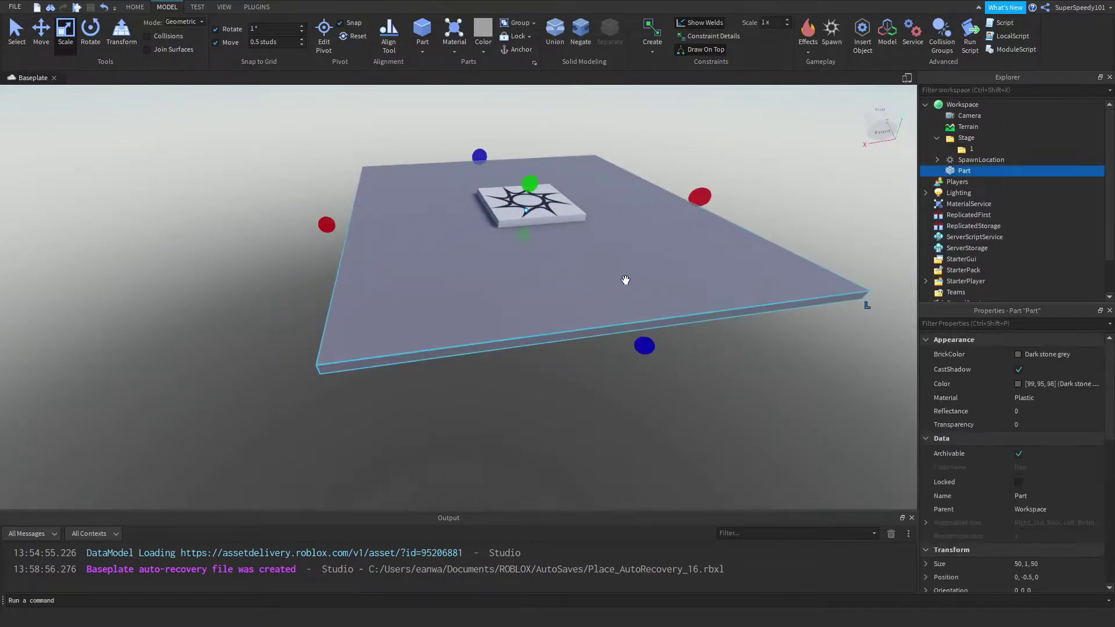
{"action": "scroll", "coordinate": [668, 358], "scroll_direction": "down", "scroll_amount": 2}
{"action": "right_click_drag", "start_coordinate": [668, 363], "coordinate": [657, 363]}
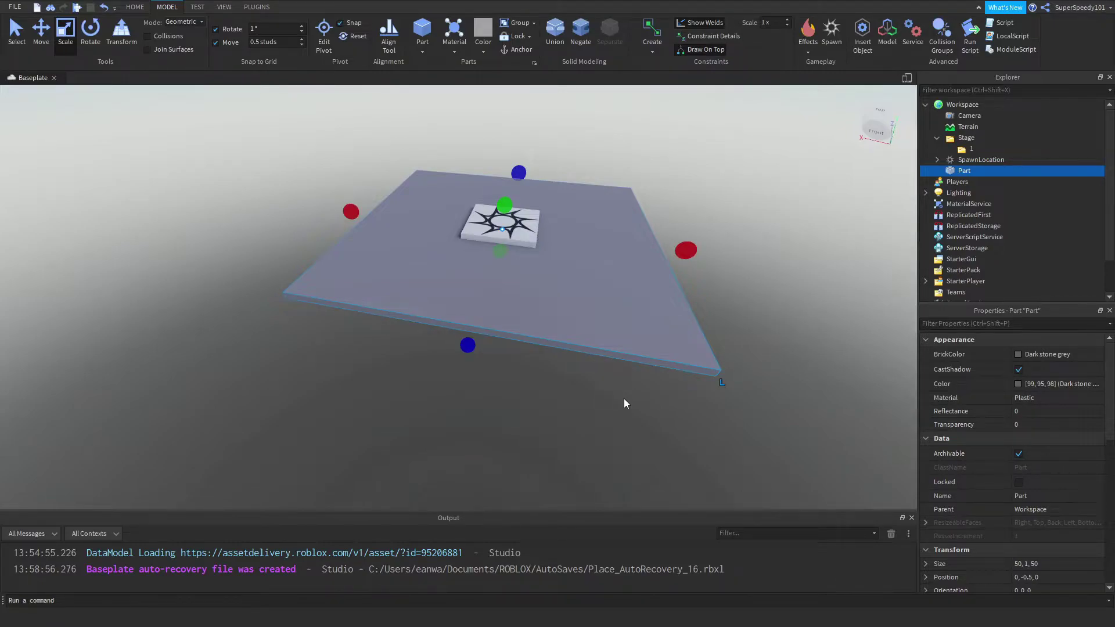
{"action": "right_click_drag", "start_coordinate": [553, 389], "coordinate": [279, 355]}
{"action": "scroll", "coordinate": [518, 441], "scroll_direction": "down", "scroll_amount": 5}
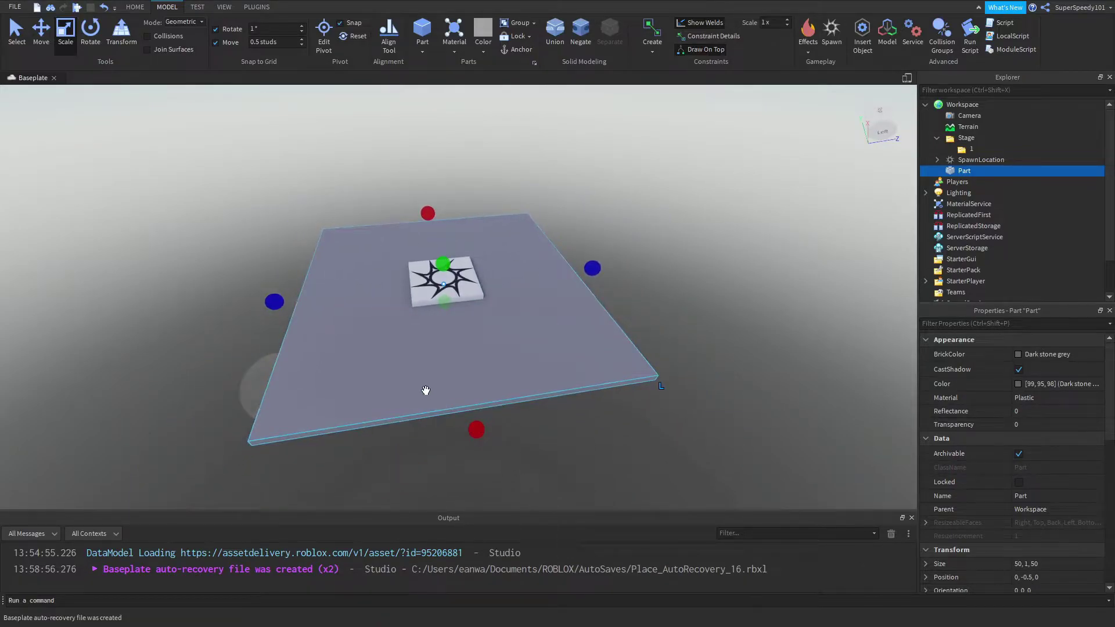
{"action": "left_click", "coordinate": [497, 455]}
{"action": "right_click_drag", "start_coordinate": [497, 455], "coordinate": [463, 388]}
{"action": "left_click", "coordinate": [408, 297]}
{"action": "right_click_drag", "start_coordinate": [408, 297], "coordinate": [398, 291]}
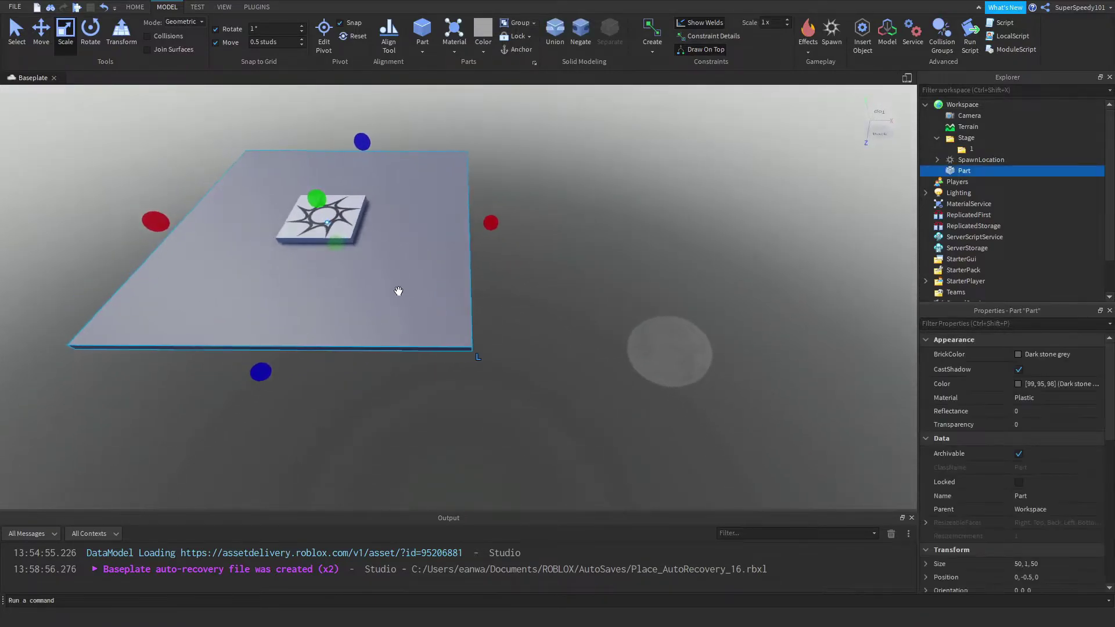
- Duplicate the platform and scale the copy into a strip of 8.5, 1, 50 along the platform's outer edge
{"action": "key", "text": "ctrl+d"}
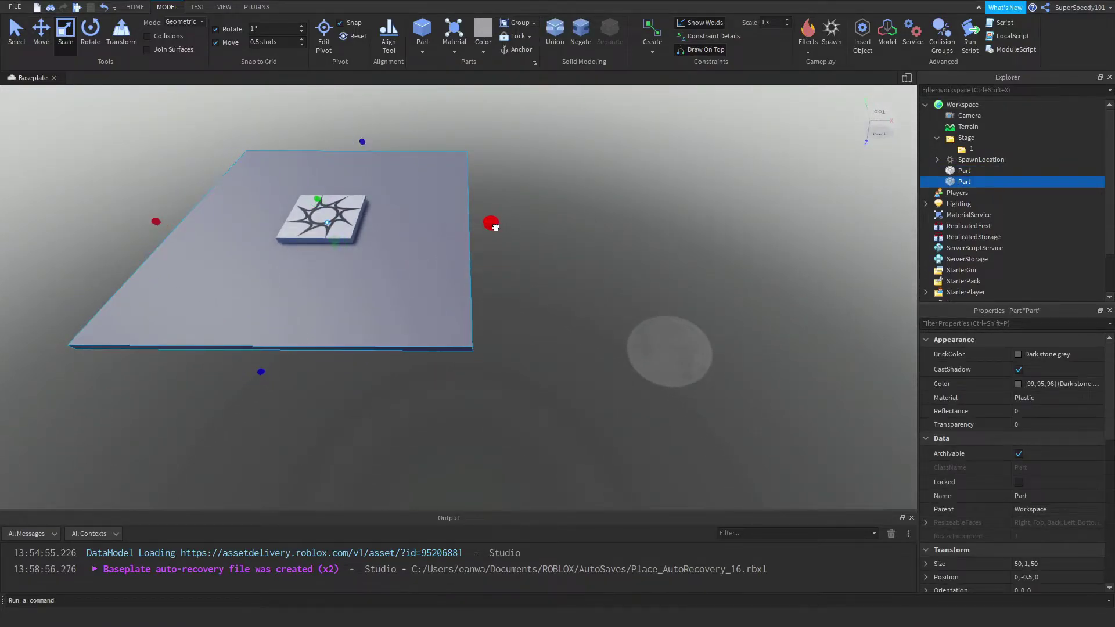
{"action": "left_click_drag", "start_coordinate": [494, 225], "coordinate": [462, 232]}
{"action": "key", "text": "f"}
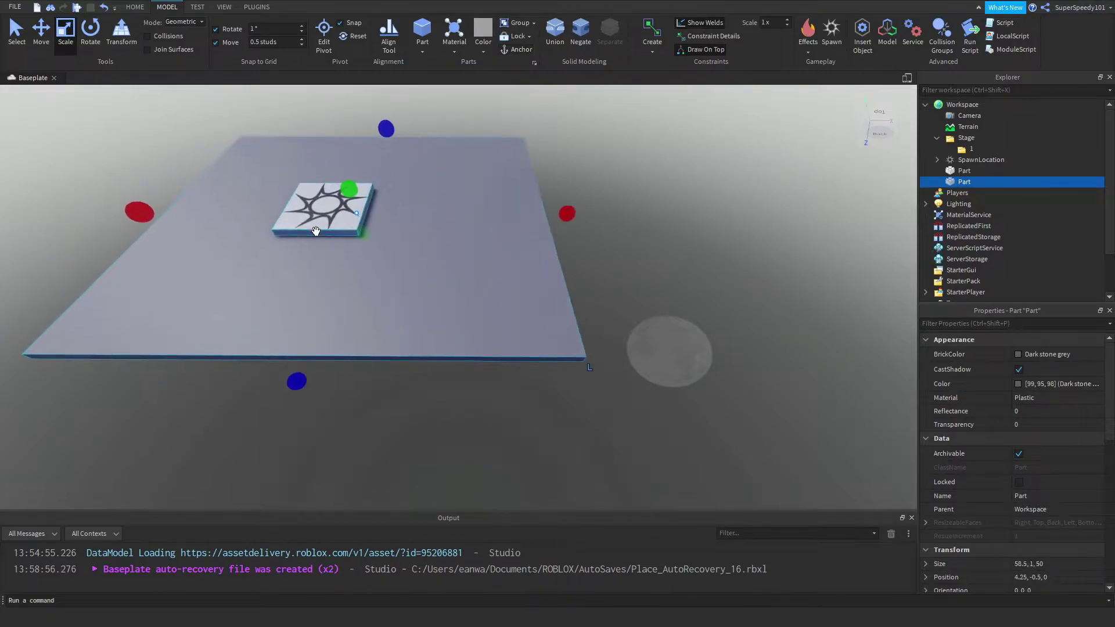
{"action": "left_click_drag", "start_coordinate": [202, 207], "coordinate": [404, 291]}
{"action": "scroll", "coordinate": [403, 291], "scroll_direction": "down", "scroll_amount": 5}
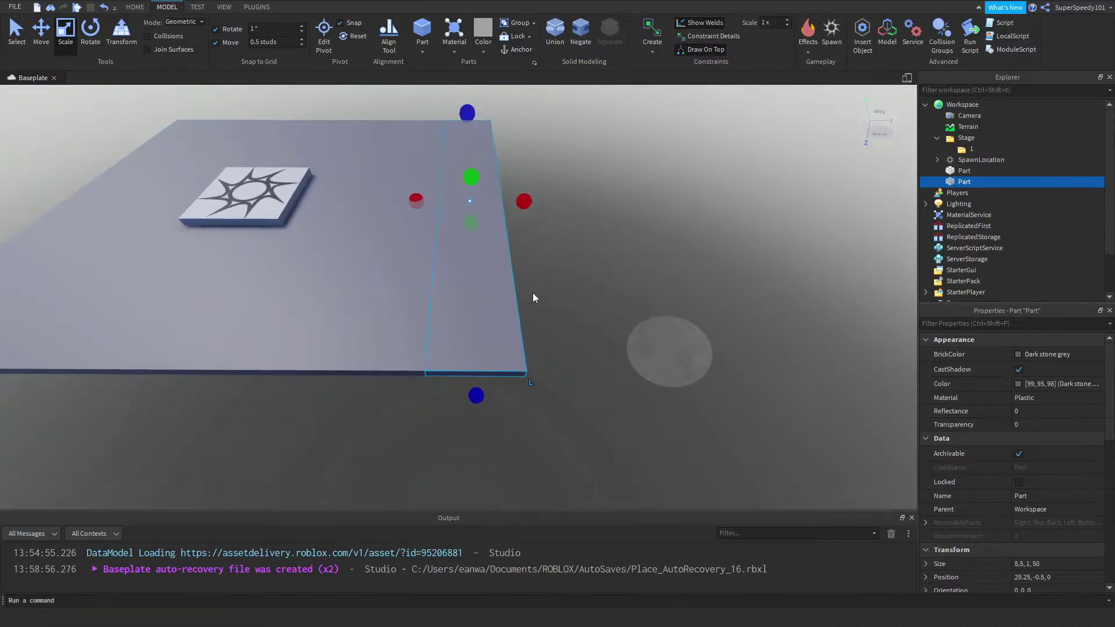
- Deselect the strip and check the Stage folder and its subfolder 1
{"action": "left_click", "coordinate": [532, 293]}
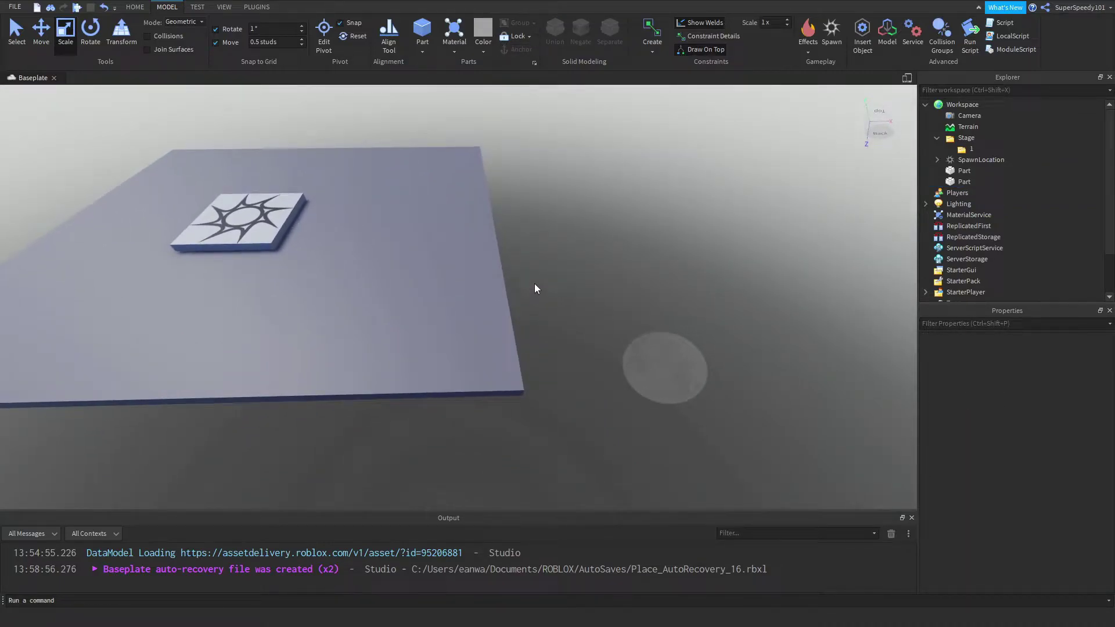
{"action": "left_click", "coordinate": [967, 138]}
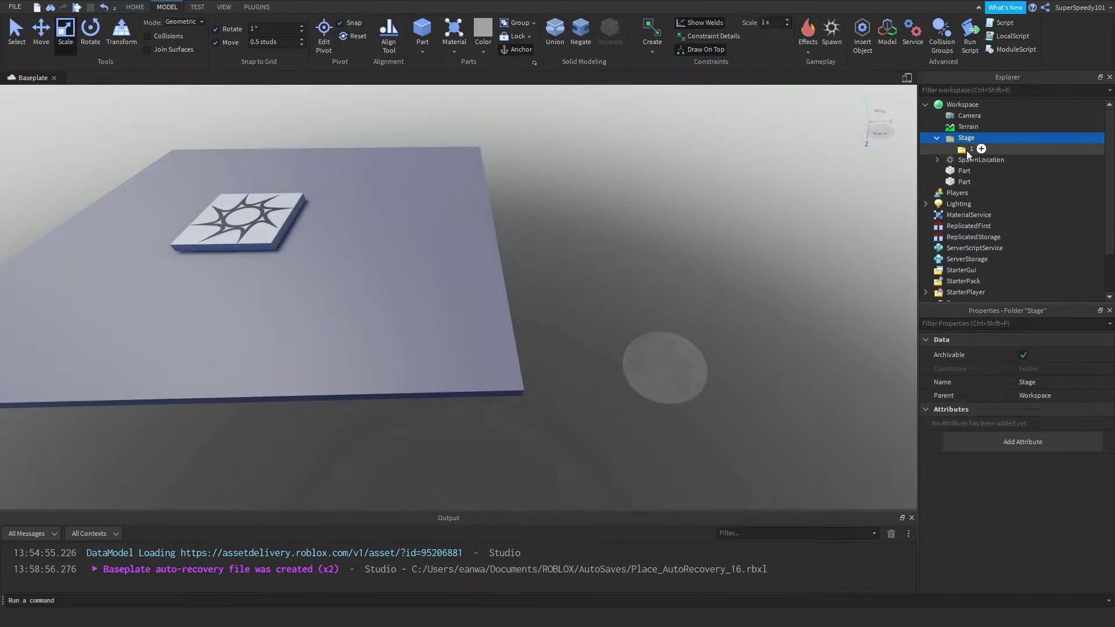
{"action": "left_click", "coordinate": [964, 152]}
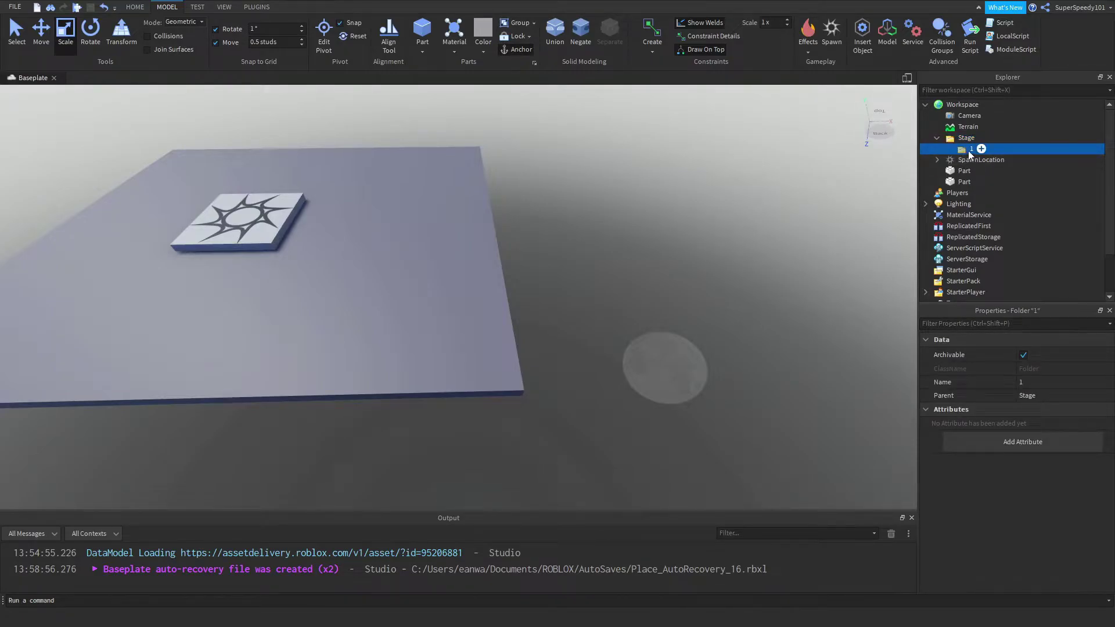
- Select the strip at the platform's edge and narrow it to a size of 4.5, 1, 50
{"action": "left_click", "coordinate": [488, 288]}
{"action": "key", "text": "w"}
{"action": "right_click_drag", "start_coordinate": [551, 304], "coordinate": [551, 304]}
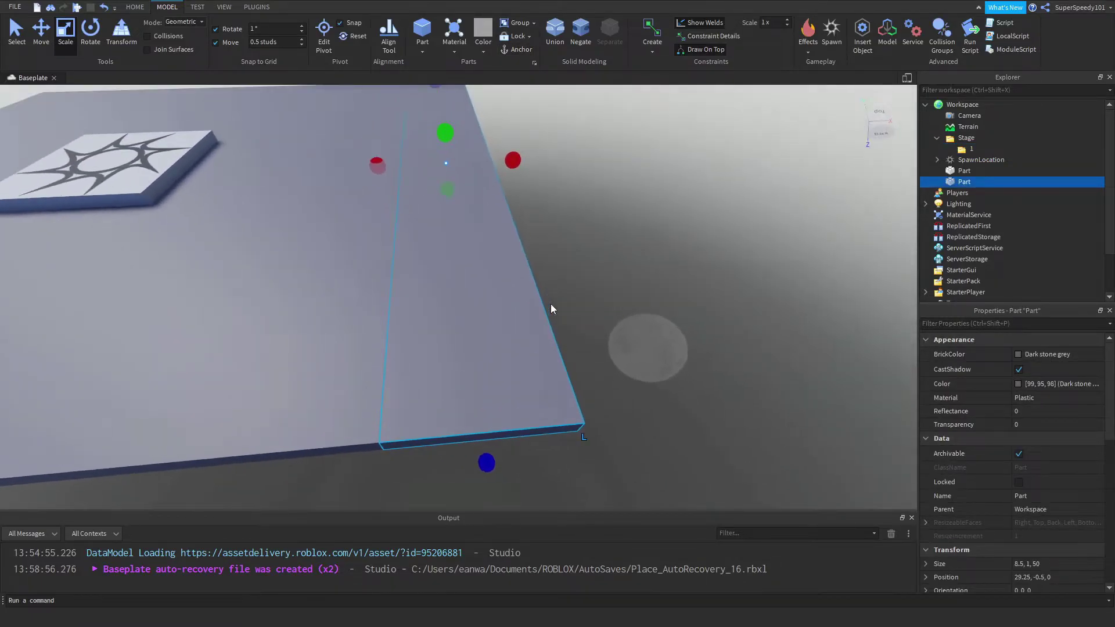
{"action": "scroll", "coordinate": [550, 305], "scroll_direction": "down", "scroll_amount": 2}
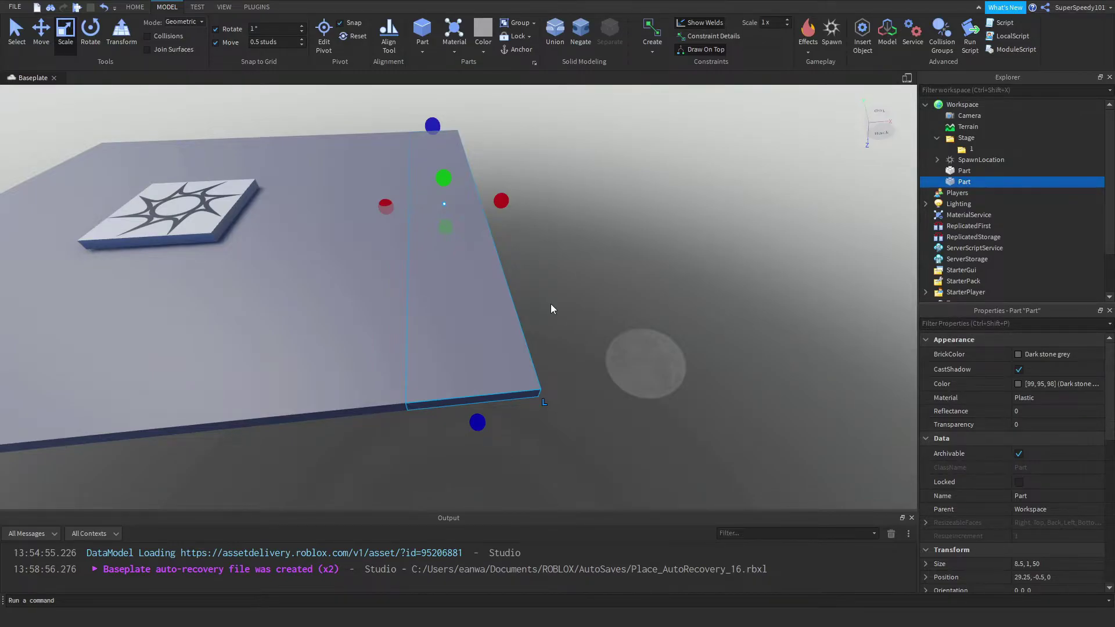
{"action": "right_click_drag", "start_coordinate": [647, 317], "coordinate": [626, 293]}
{"action": "key", "text": "w"}
{"action": "key", "text": "s"}
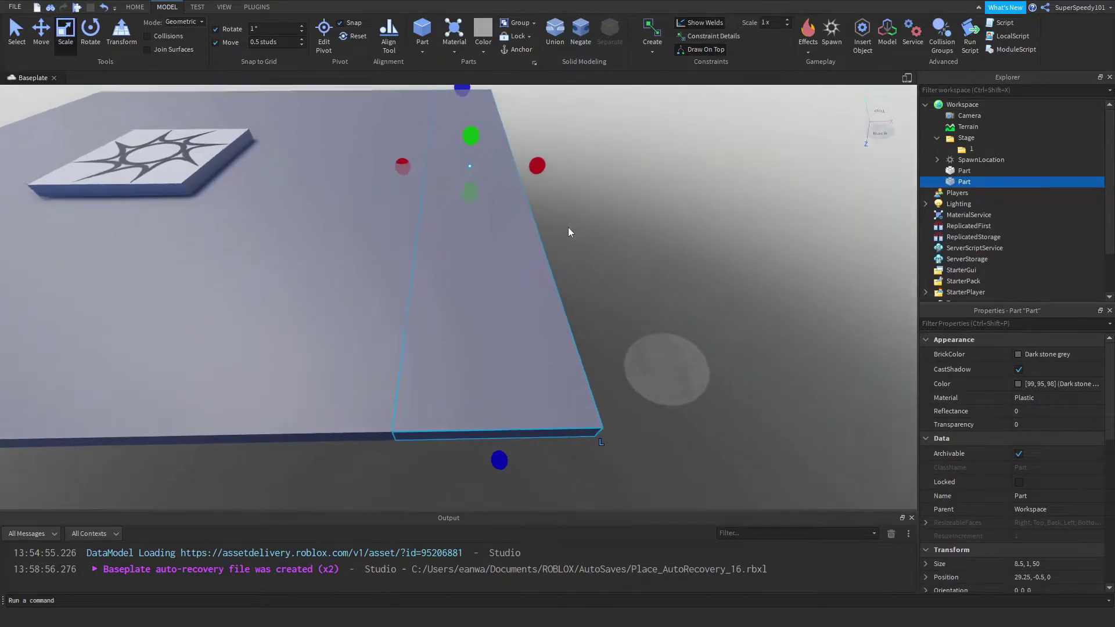
{"action": "right_click_drag", "start_coordinate": [568, 228], "coordinate": [568, 228]}
{"action": "key", "text": "s"}
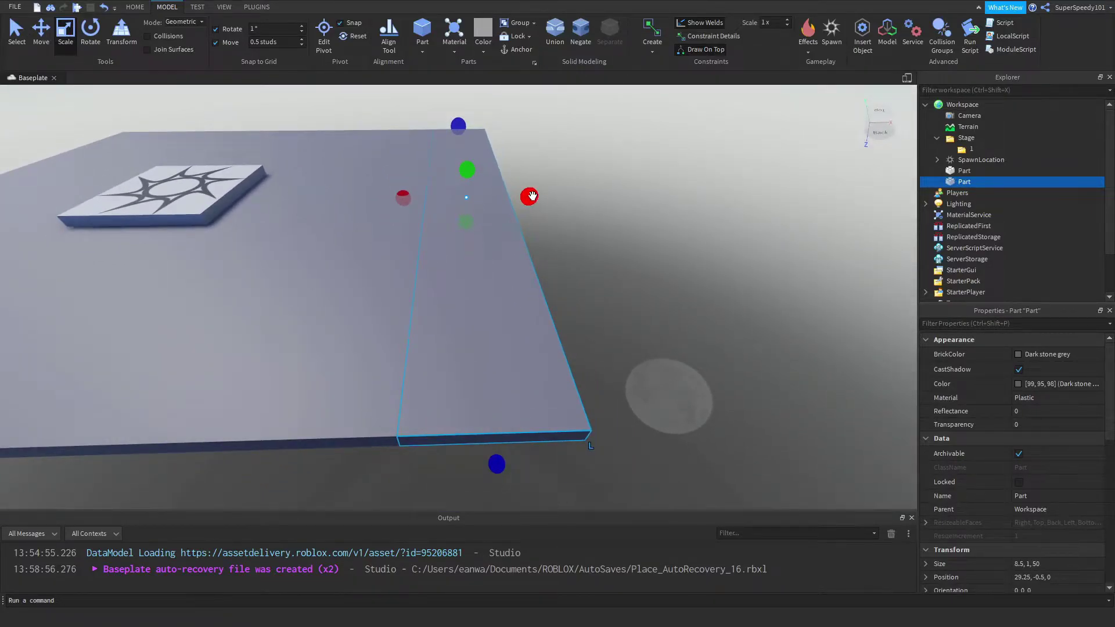
{"action": "left_click_drag", "start_coordinate": [532, 196], "coordinate": [490, 197]}
{"action": "right_click_drag", "start_coordinate": [496, 215], "coordinate": [496, 216]}
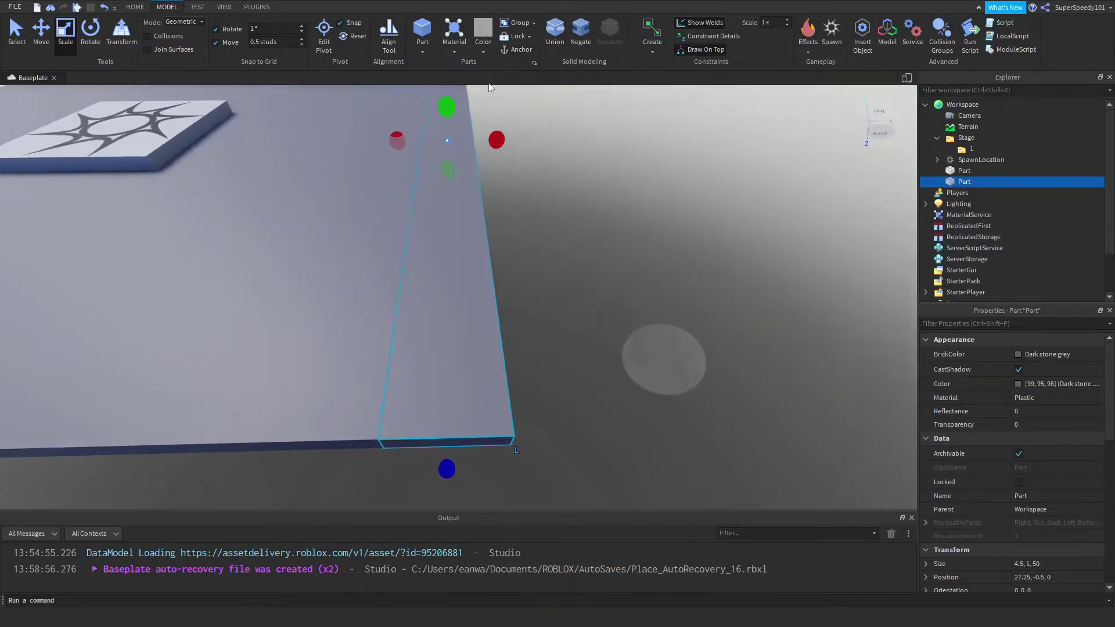
- Color the edge strip Gold first and change it to Deep orange
{"action": "left_click", "coordinate": [484, 52]}
{"action": "left_click", "coordinate": [494, 156]}
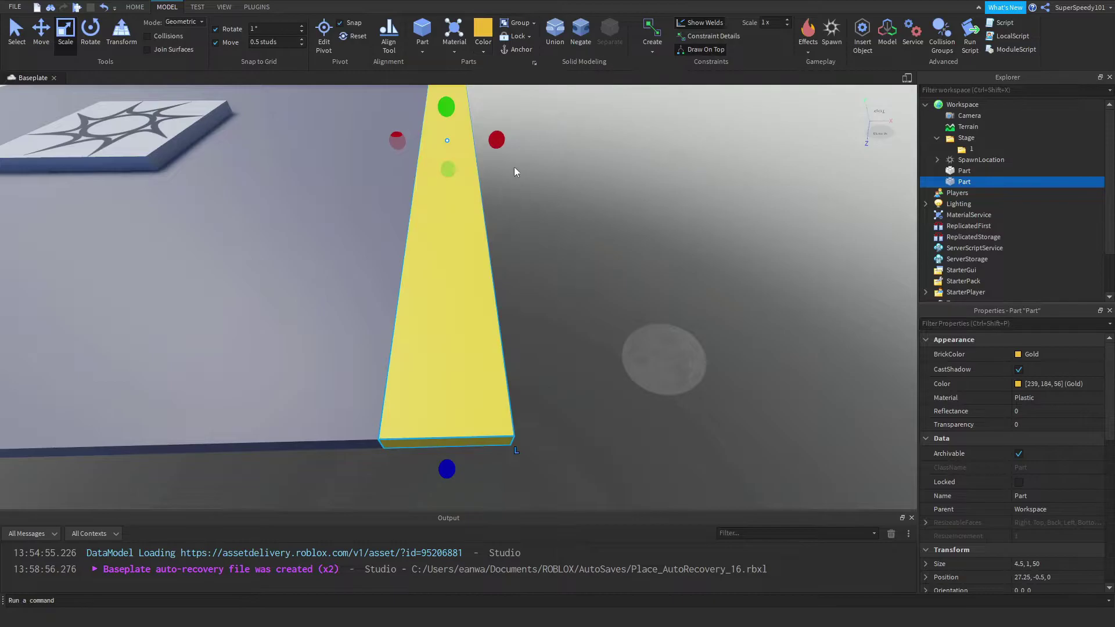
{"action": "right_click_drag", "start_coordinate": [560, 154], "coordinate": [559, 154]}
{"action": "left_click", "coordinate": [539, 205]}
{"action": "left_click", "coordinate": [494, 173]}
{"action": "right_click_drag", "start_coordinate": [539, 206], "coordinate": [475, 236]}
{"action": "left_click", "coordinate": [481, 53]}
{"action": "left_click", "coordinate": [484, 155]}
{"action": "left_click", "coordinate": [579, 215]}
- Widen the Deep orange strip outward to a size of 5.5, 1, 50
{"action": "left_click", "coordinate": [468, 219]}
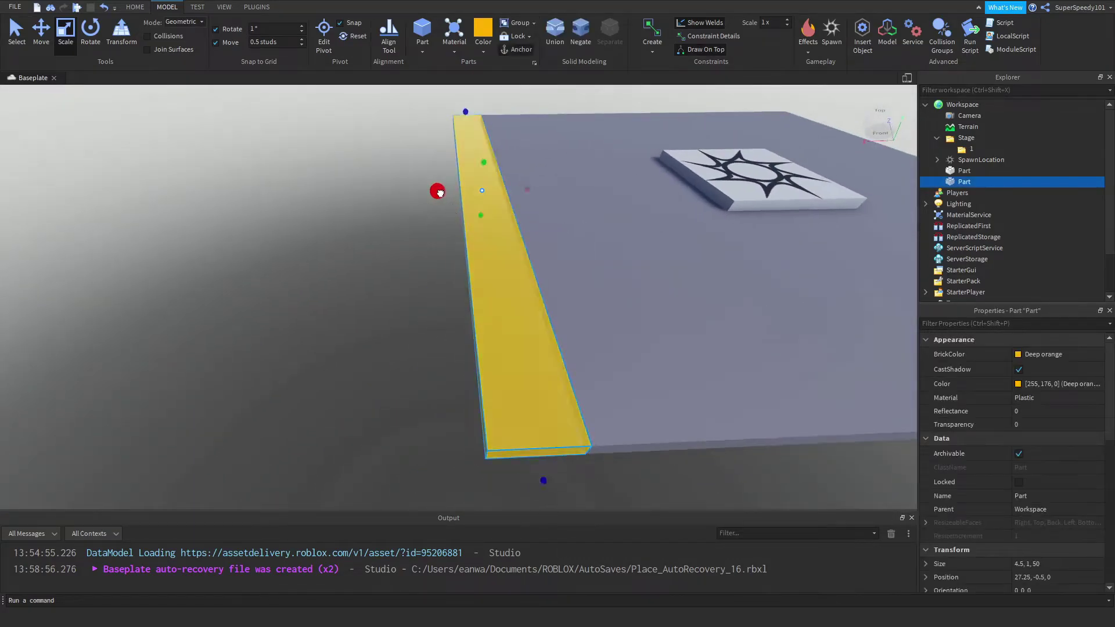
{"action": "left_click", "coordinate": [406, 246]}
{"action": "right_click_drag", "start_coordinate": [406, 246], "coordinate": [396, 331]}
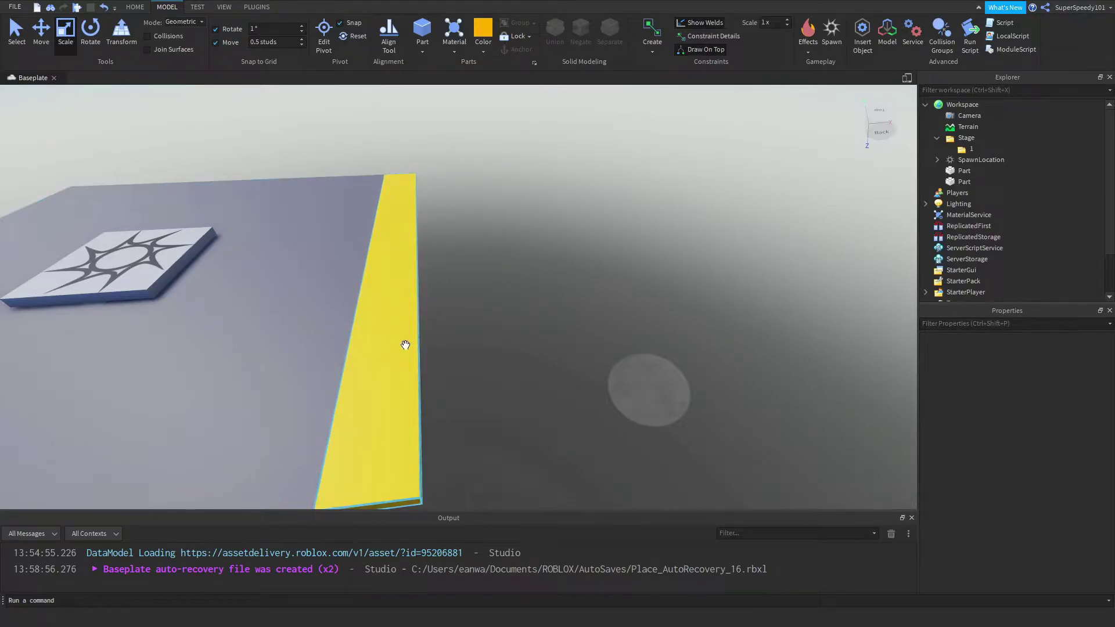
{"action": "scroll", "coordinate": [488, 333], "scroll_direction": "down", "scroll_amount": 3}
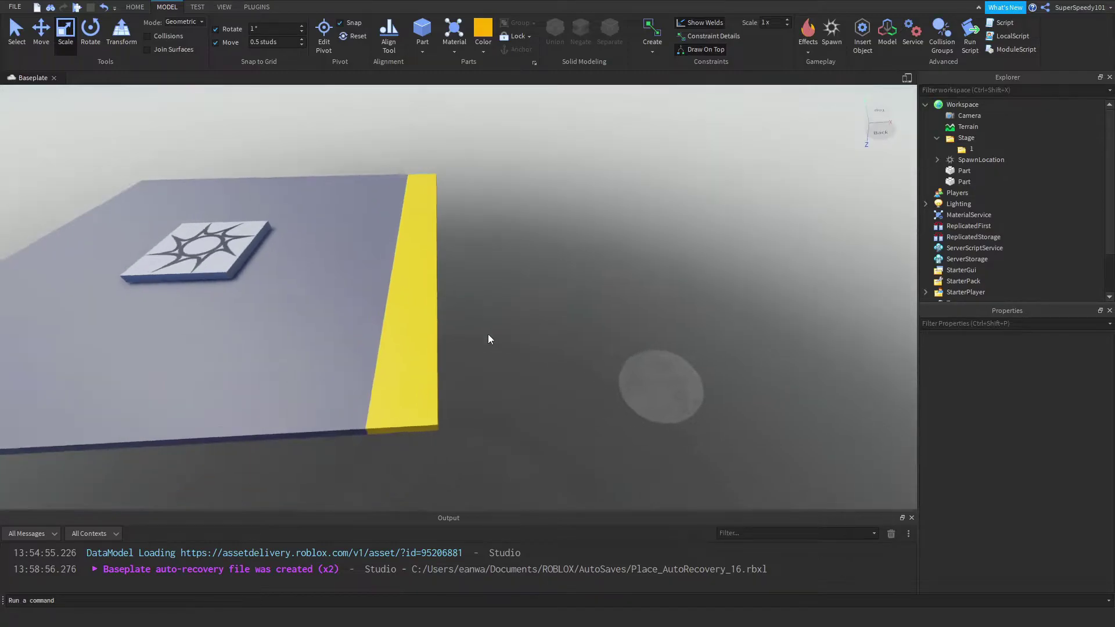
- Duplicate the Deep orange strip and scale the copy into a 42, 1, 50 section adjoining the strip's outer side
{"action": "mouse_move", "coordinate": [488, 333]}
{"action": "right_mouse_down"}
{"action": "mouse_move", "coordinate": [464, 330]}
{"action": "mouse_move", "coordinate": [493, 329]}
{"action": "right_mouse_up"}
{"action": "scroll", "coordinate": [488, 333], "scroll_direction": "up", "scroll_amount": 2}
{"action": "key", "text": "d"}
{"action": "left_click", "coordinate": [399, 317]}
{"action": "key", "text": "w"}
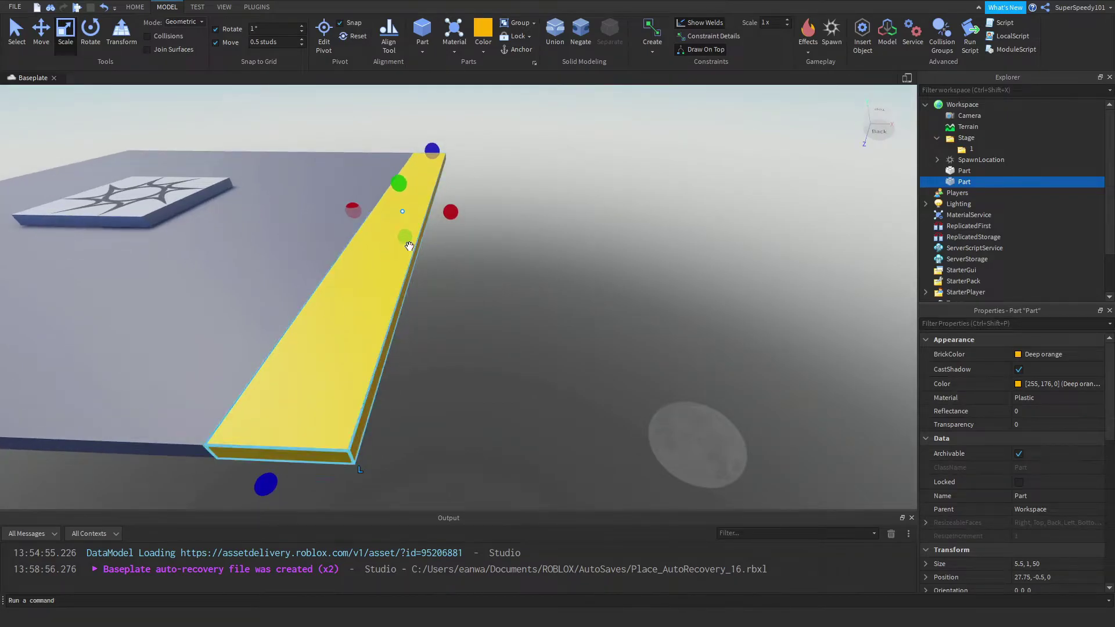
{"action": "key", "text": "ctrl+d"}
{"action": "left_click_drag", "start_coordinate": [451, 215], "coordinate": [573, 222]}
{"action": "left_click_drag", "start_coordinate": [398, 225], "coordinate": [557, 267]}
{"action": "key", "text": "d"}
{"action": "right_click_drag", "start_coordinate": [556, 267], "coordinate": [685, 256]}
- Recolor the new section Dark stone grey and shorten it to a size of 36, 1, 50
{"action": "left_click", "coordinate": [1021, 355]}
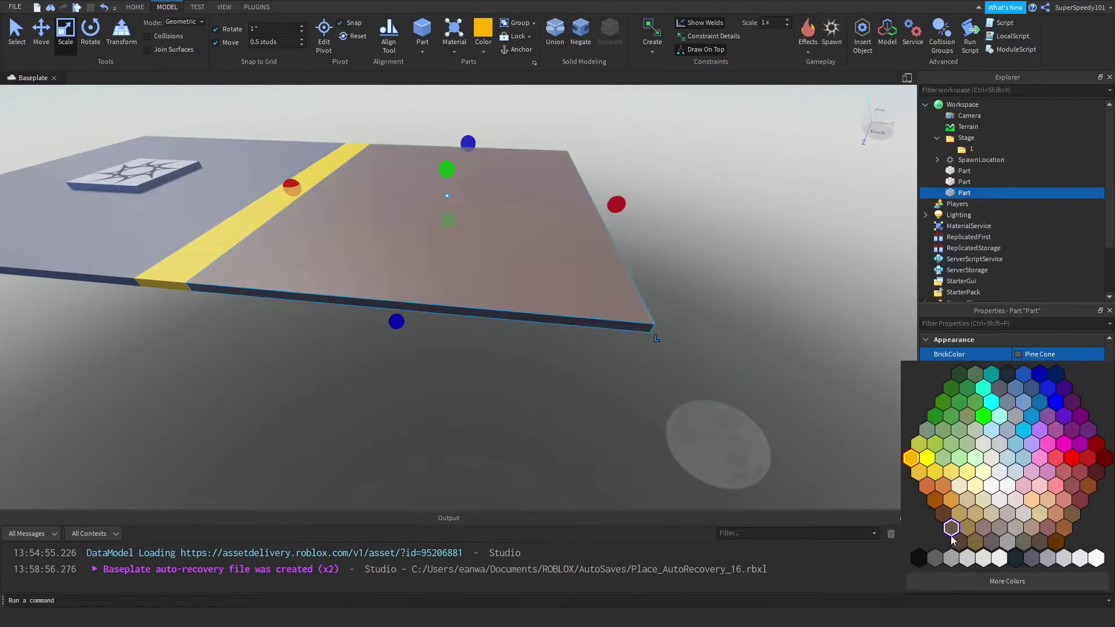
{"action": "left_click", "coordinate": [935, 558]}
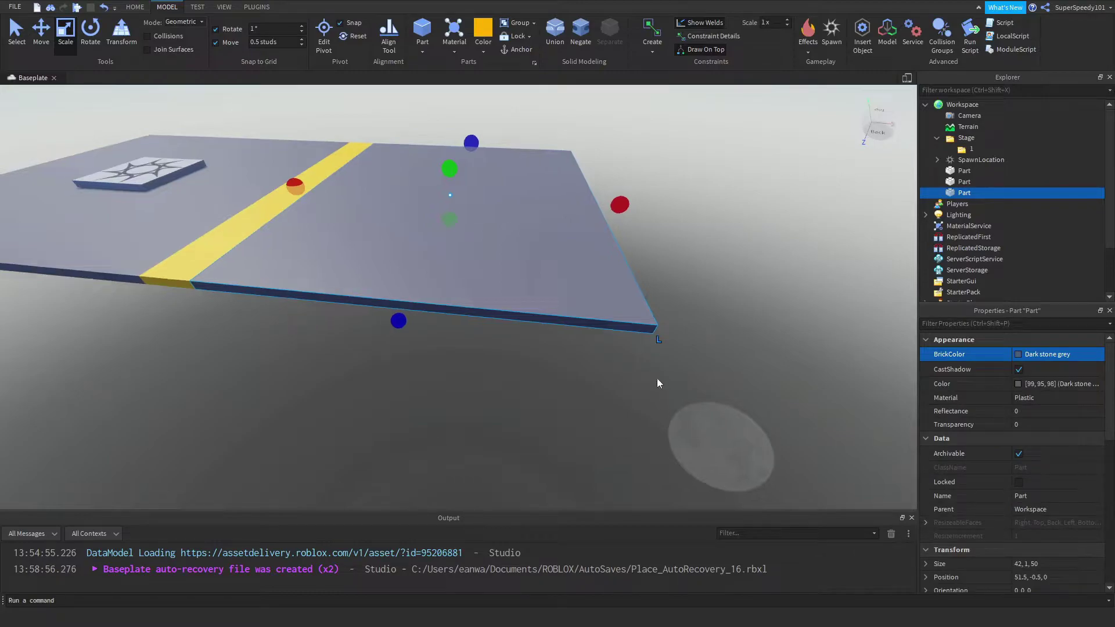
{"action": "right_click_drag", "start_coordinate": [657, 378], "coordinate": [618, 369]}
{"action": "left_click_drag", "start_coordinate": [630, 288], "coordinate": [567, 289]}
{"action": "right_click_drag", "start_coordinate": [567, 289], "coordinate": [572, 311]}
{"action": "key", "text": "a"}
{"action": "scroll", "coordinate": [948, 482], "scroll_direction": "down", "scroll_amount": 3}
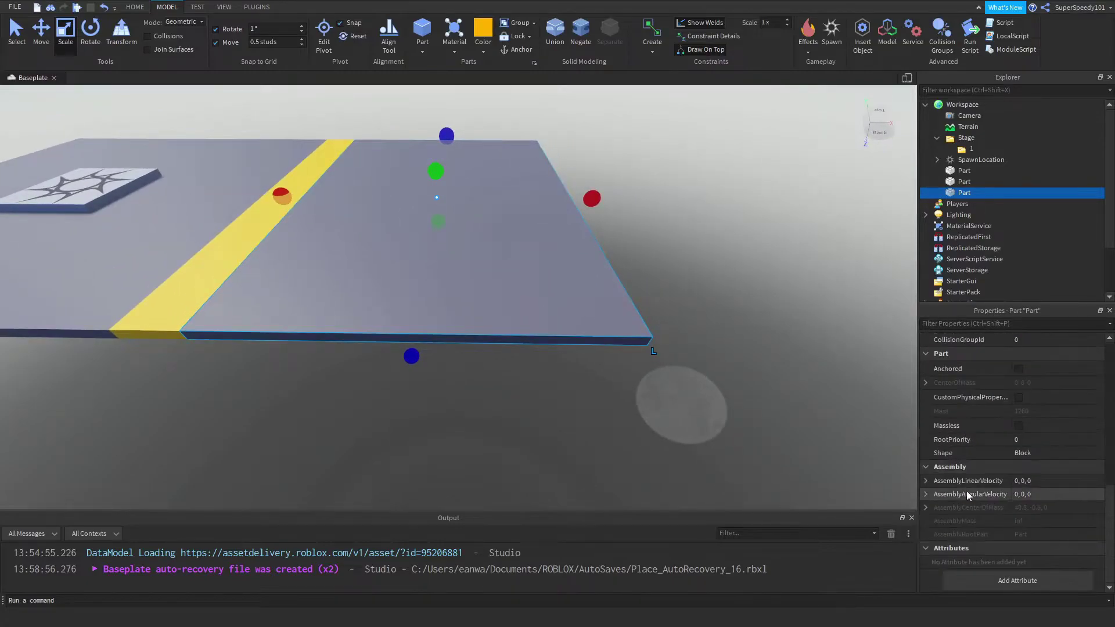
{"action": "scroll", "coordinate": [1022, 498], "scroll_direction": "up", "scroll_amount": 3}
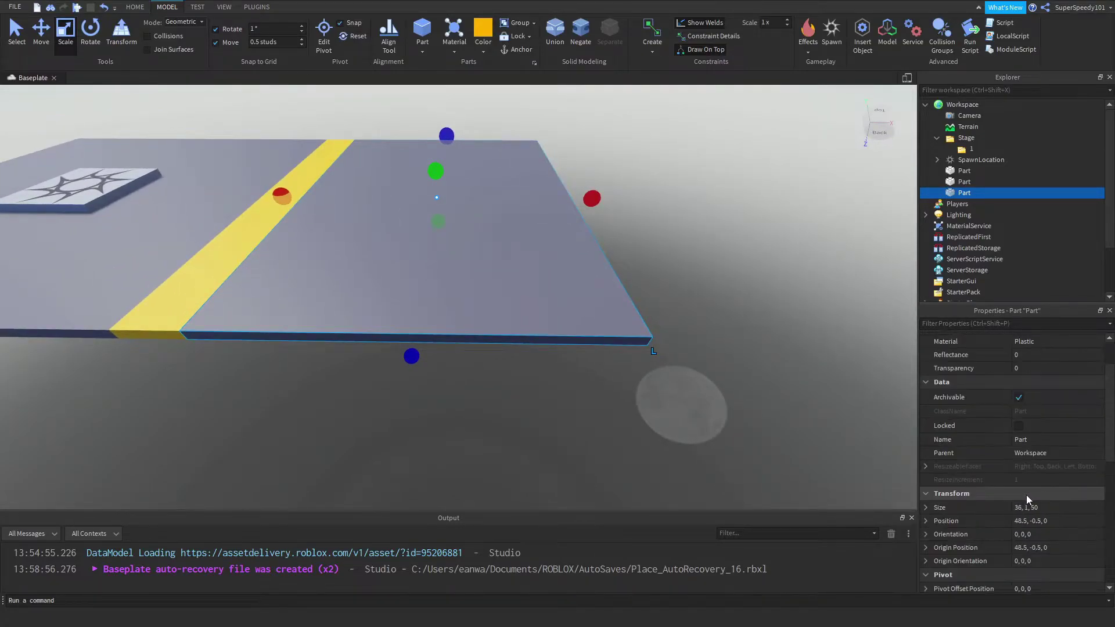
- Shorten the section beyond the strip further to a size of 33, 1, 50
{"action": "right_click_drag", "start_coordinate": [622, 283], "coordinate": [621, 282]}
{"action": "key", "text": "d"}
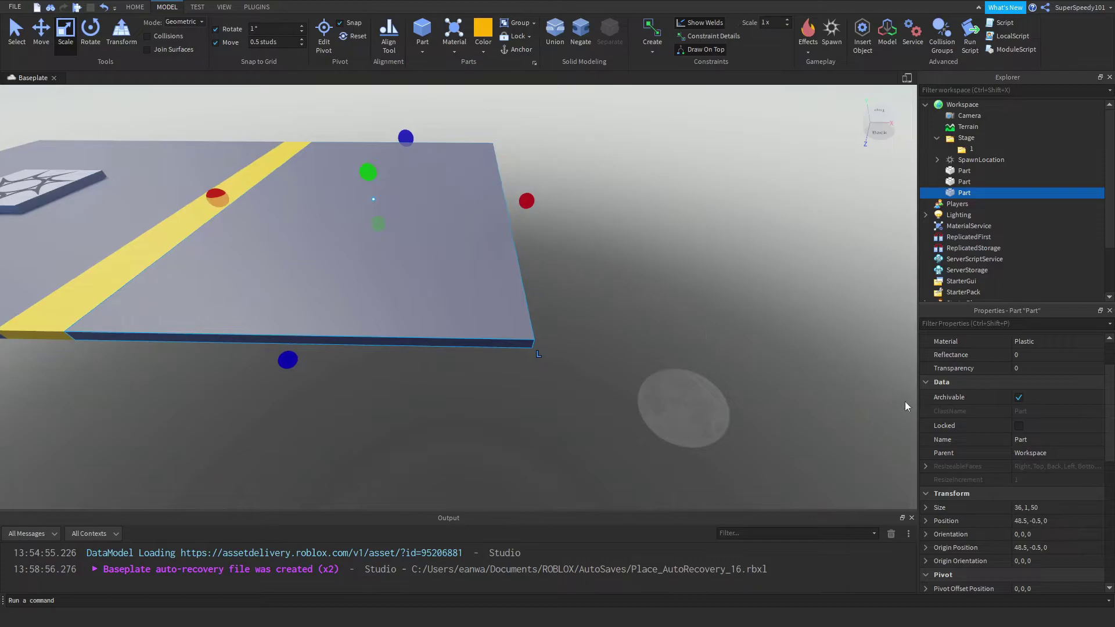
{"action": "left_click_drag", "start_coordinate": [527, 200], "coordinate": [505, 201]}
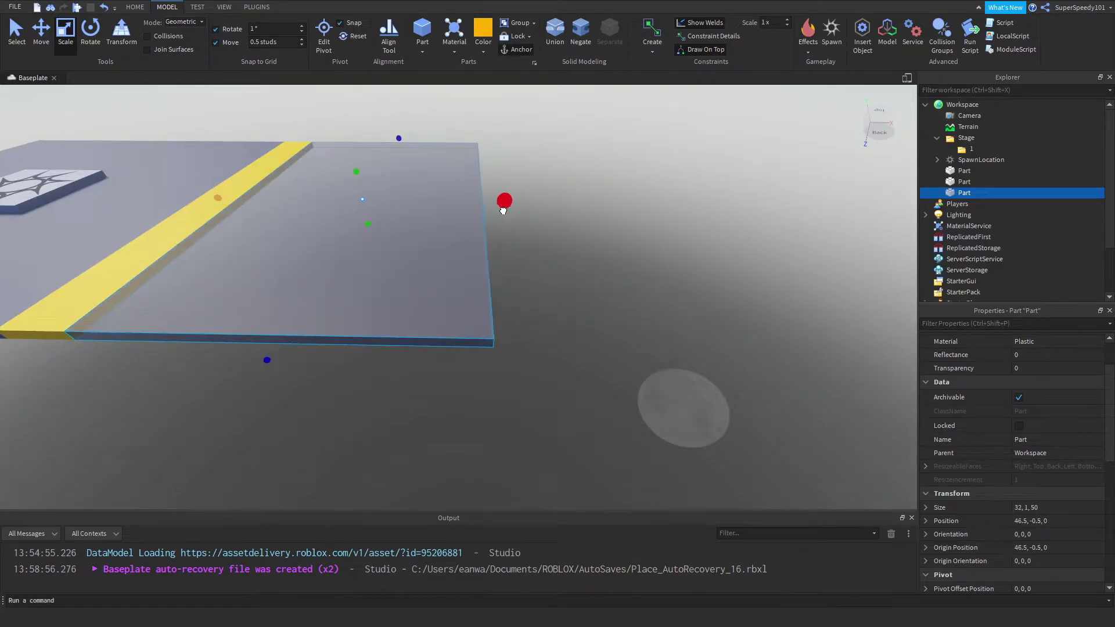
{"action": "left_click", "coordinate": [568, 261]}
{"action": "key", "text": "a"}
{"action": "key", "text": "w"}
- Duplicate the grey section and scale the copy into a raised 1, 1, 50 bar along the Deep orange strip
{"action": "left_click", "coordinate": [498, 318]}
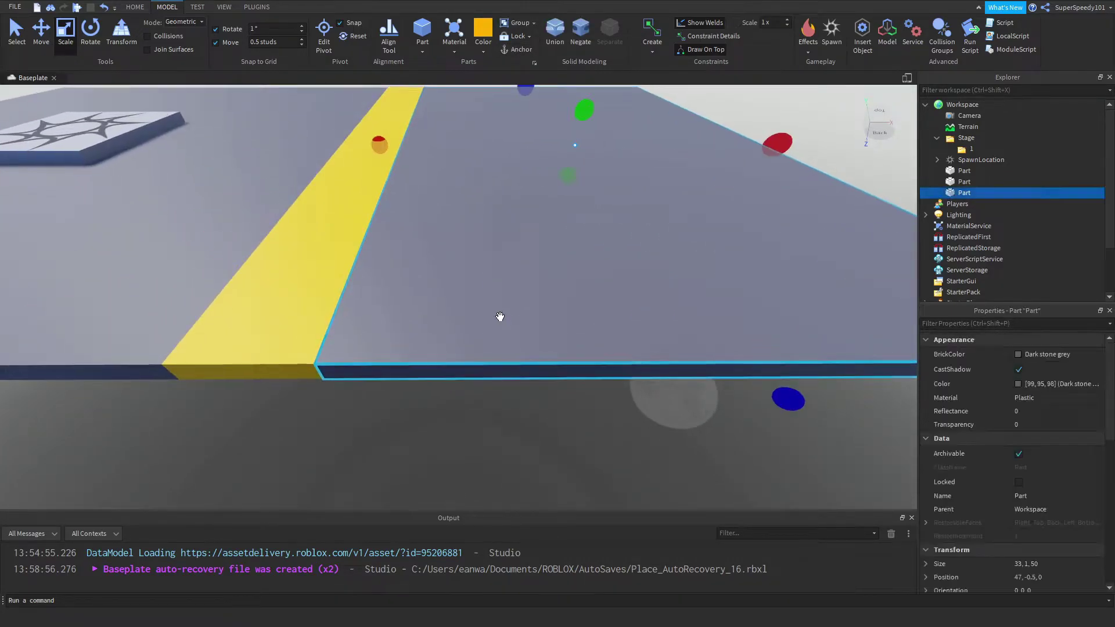
{"action": "right_click_drag", "start_coordinate": [498, 317], "coordinate": [541, 134]}
{"action": "key", "text": "ctrl+d"}
{"action": "left_click_drag", "start_coordinate": [514, 191], "coordinate": [514, 183]}
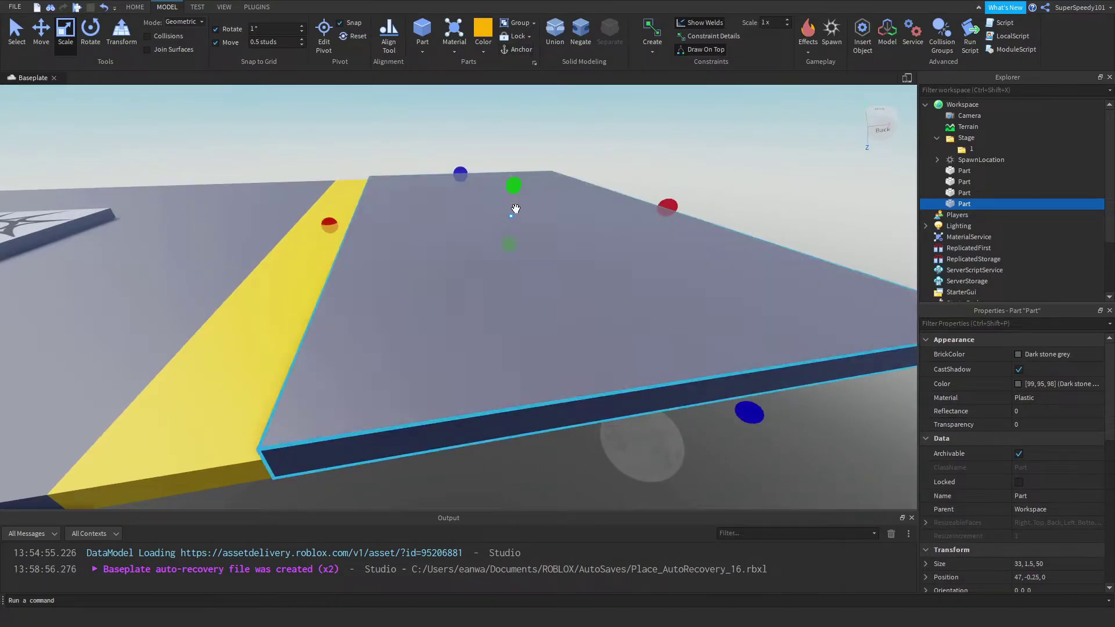
{"action": "left_click_drag", "start_coordinate": [509, 241], "coordinate": [437, 236]}
{"action": "left_click", "coordinate": [513, 194]}
{"action": "key", "text": "d"}
{"action": "key", "text": "a"}
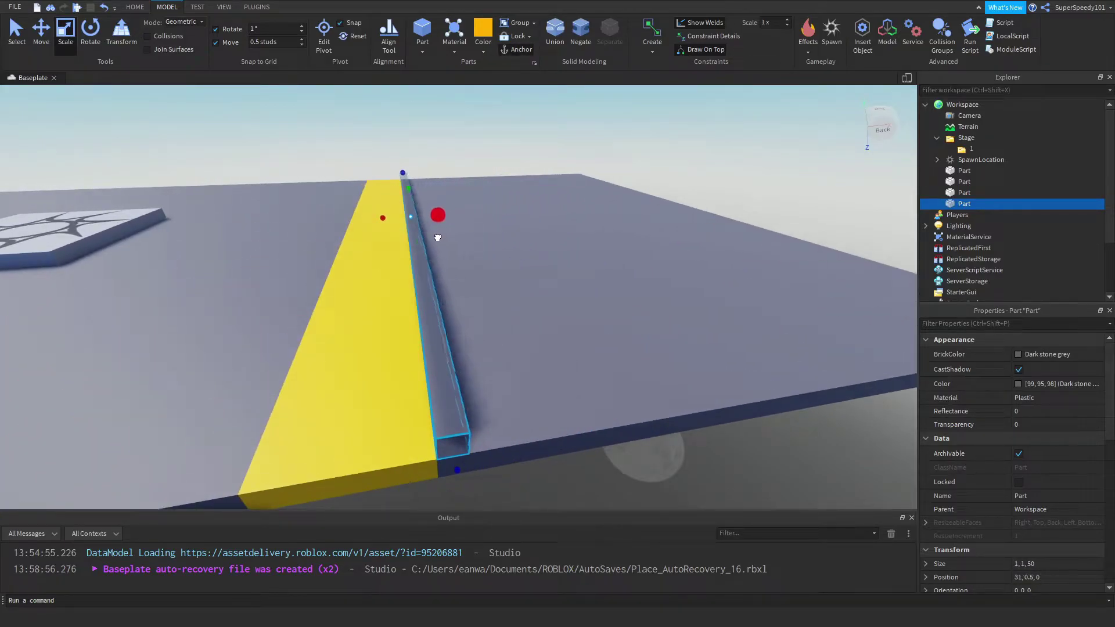
{"action": "left_click", "coordinate": [48, 40]}
{"action": "key", "text": "d"}
{"action": "left_click_drag", "start_coordinate": [453, 214], "coordinate": [396, 221]}
{"action": "key", "text": "d"}
{"action": "right_click_drag", "start_coordinate": [397, 222], "coordinate": [391, 217]}
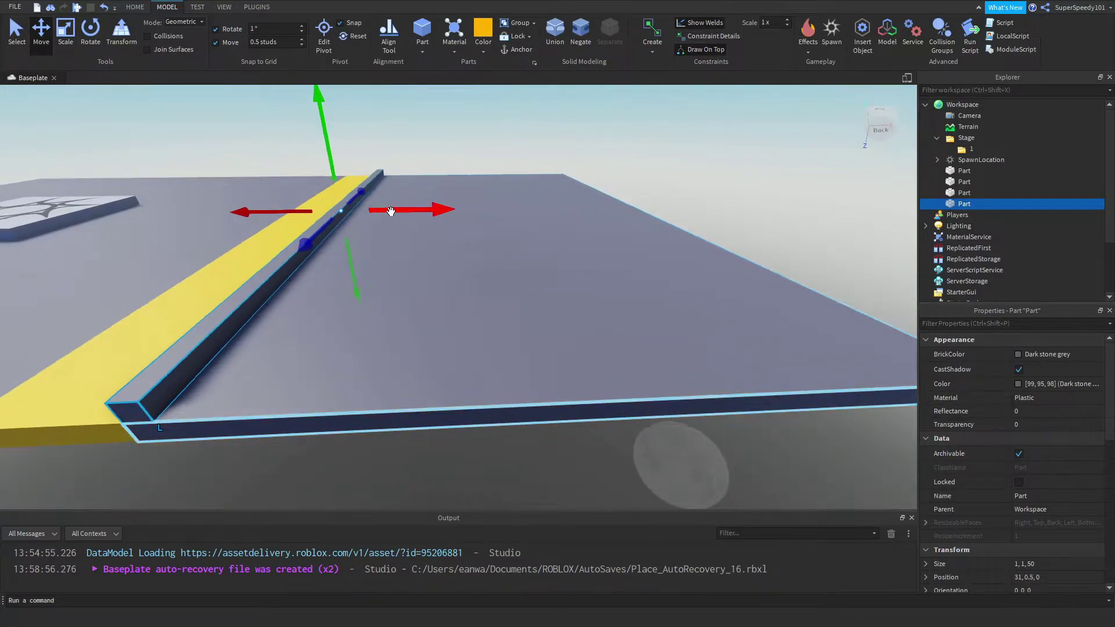
{"action": "key", "text": "ctrl+d"}
{"action": "key", "text": "a"}
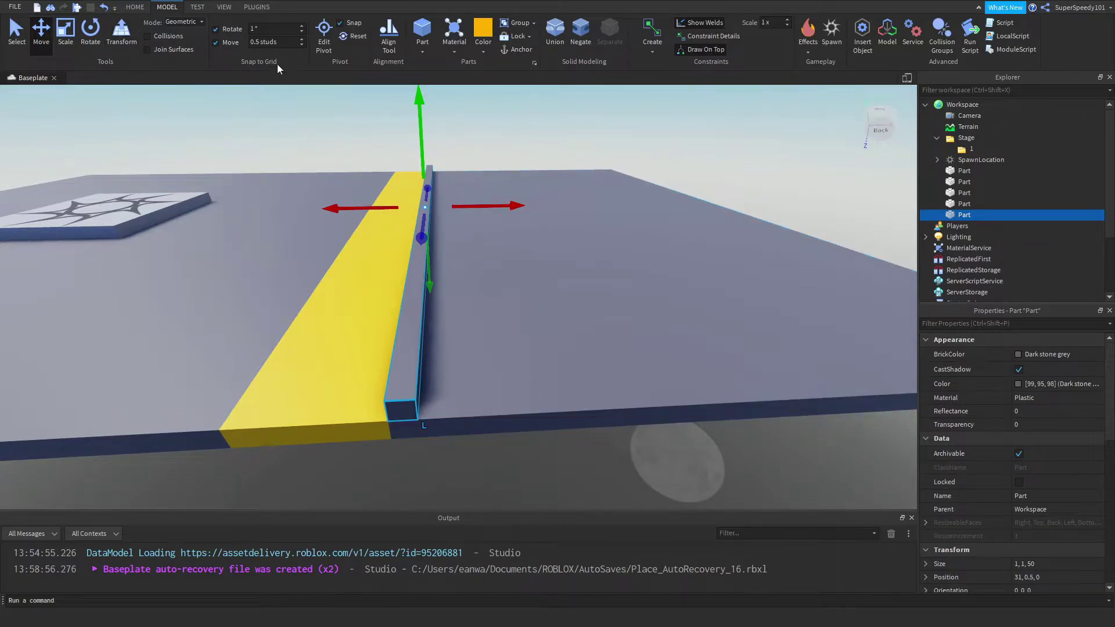
{"action": "key", "text": "Delete"}
{"action": "left_click", "coordinate": [416, 268]}
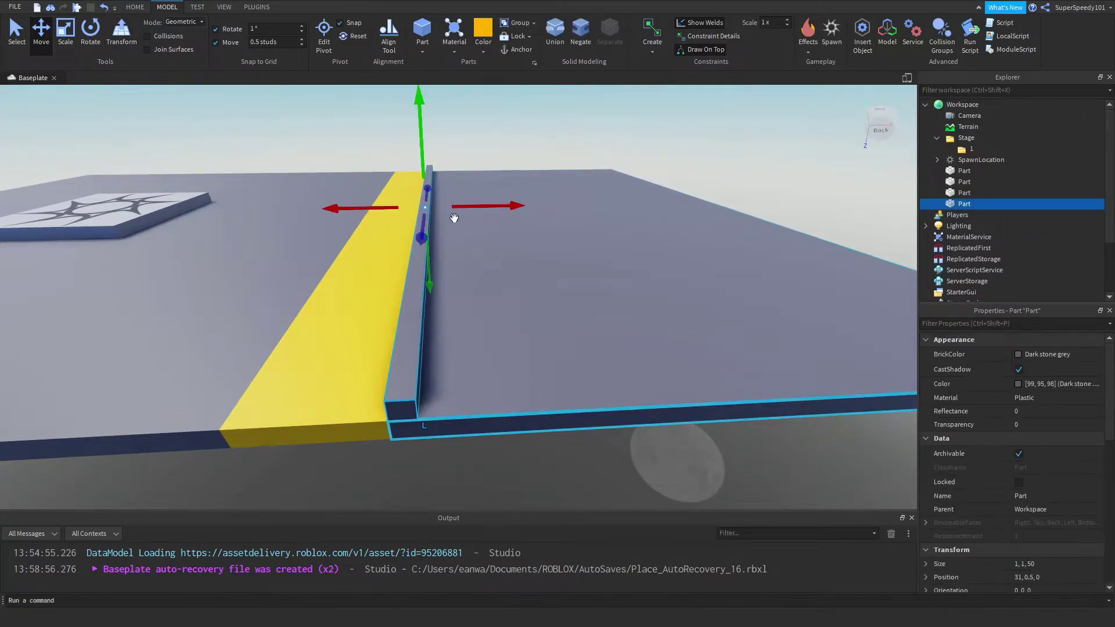
- Move the raised bar to position 30, 0.5, 0, set the move snap to 10 studs and shift the bar one increment outward
{"action": "left_click_drag", "start_coordinate": [459, 211], "coordinate": [450, 211]}
{"action": "right_click_drag", "start_coordinate": [370, 365], "coordinate": [372, 364]}
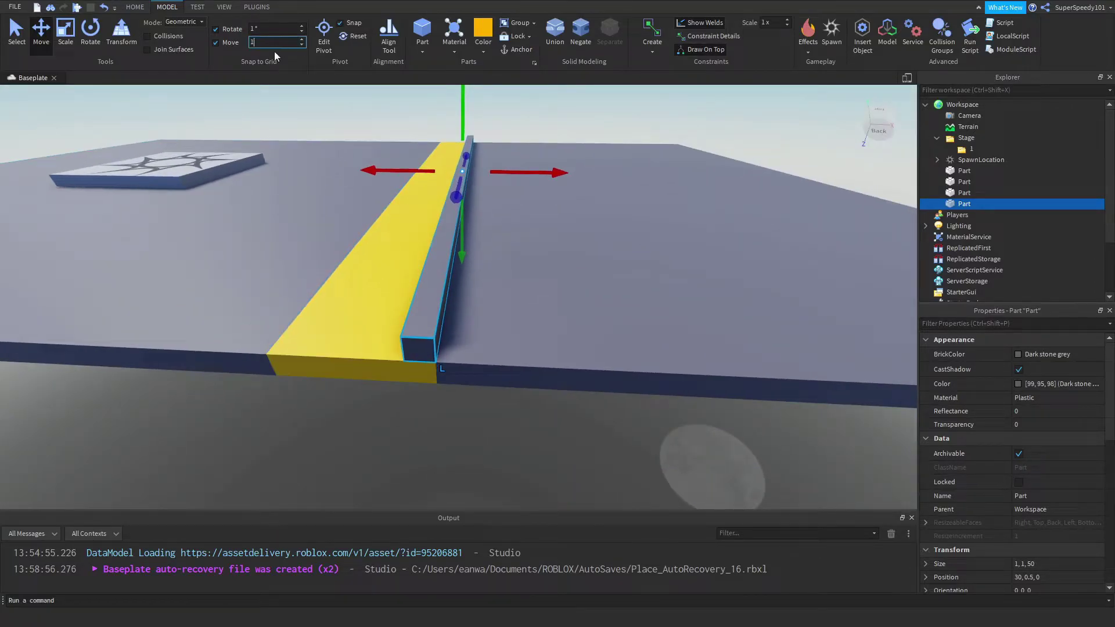
{"action": "left_click_drag", "start_coordinate": [513, 171], "coordinate": [601, 187]}
{"action": "key", "text": "s"}
{"action": "key", "text": "d"}
- Duplicate the raised bar three times at 10-stud spacing, placing the last copy past the grey section's outer edge at 70, 0.5, 0
{"action": "key", "text": "ctrl+d"}
{"action": "left_click_drag", "start_coordinate": [513, 200], "coordinate": [559, 215]}
{"action": "key", "text": "d"}
{"action": "key", "text": "ctrl+d"}
{"action": "scroll", "coordinate": [476, 247], "scroll_direction": "down", "scroll_amount": 5}
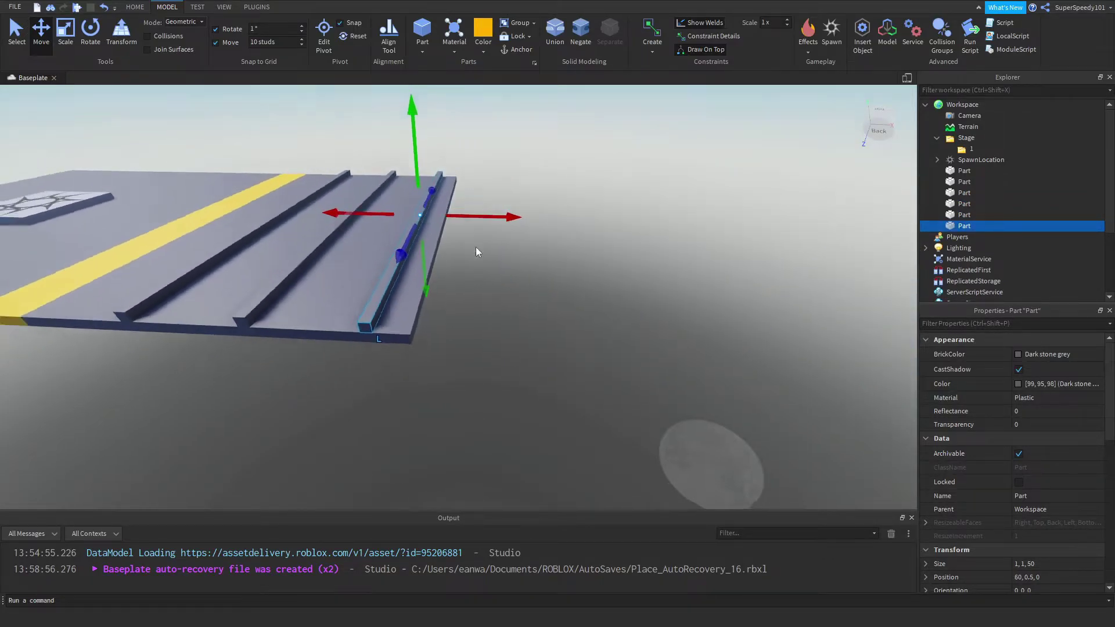
{"action": "key", "text": "ctrl+d"}
{"action": "left_click_drag", "start_coordinate": [466, 213], "coordinate": [501, 219]}
{"action": "left_click", "coordinate": [494, 255]}
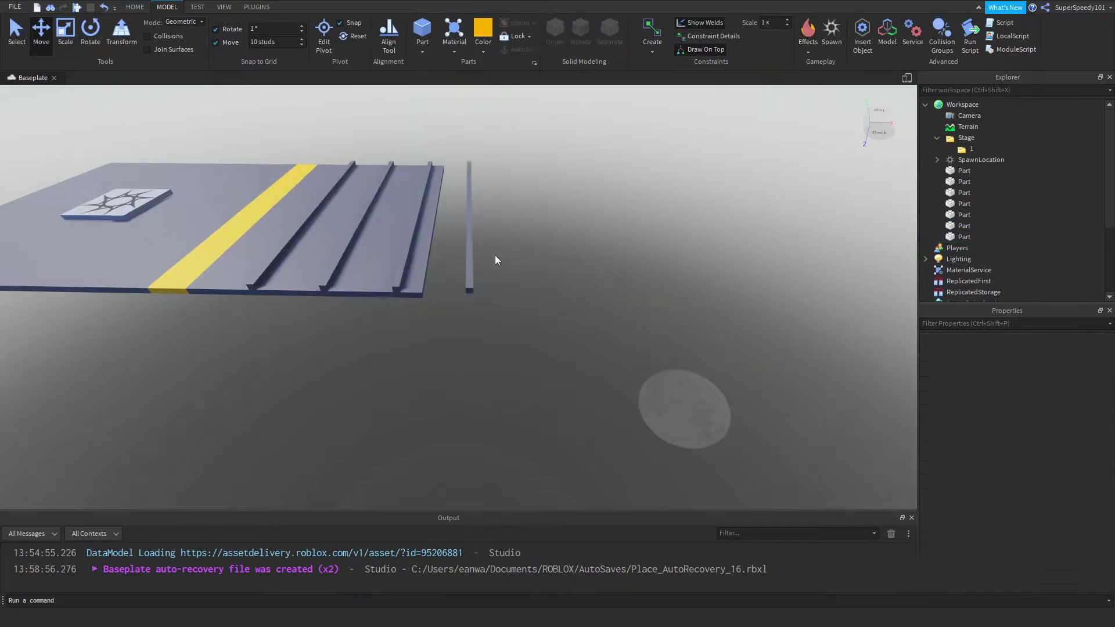
- Set the move snap to 0.5 studs and lengthen the grey section under the bars to a size of 40, 1, 50
{"action": "scroll", "coordinate": [491, 257], "scroll_direction": "up", "scroll_amount": 5}
{"action": "left_click", "coordinate": [393, 277]}
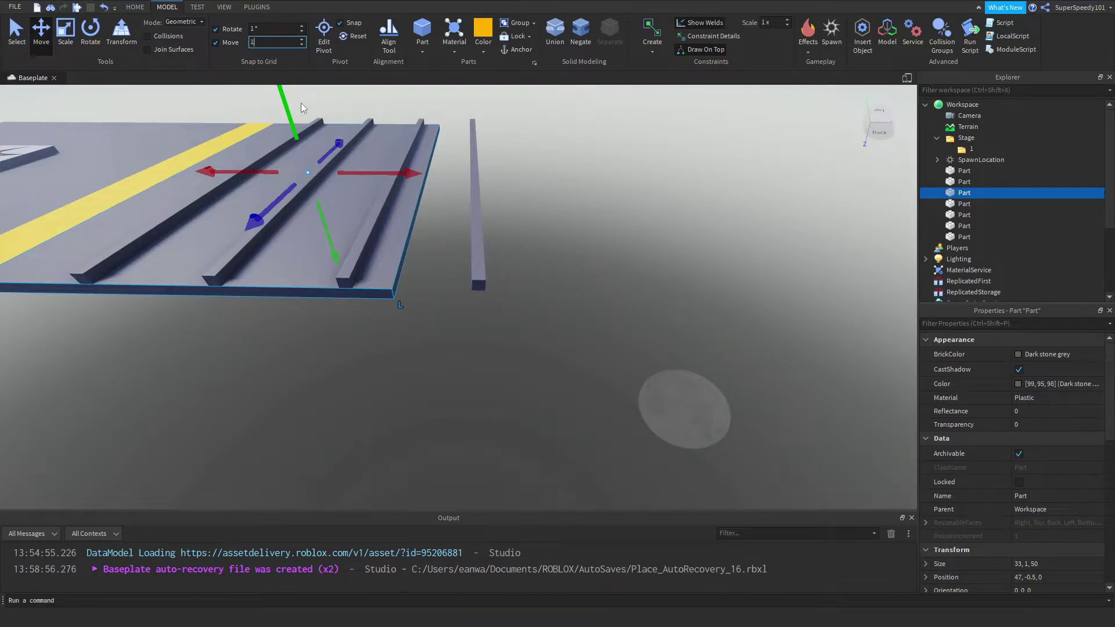
{"action": "key", "text": "BackSpace"}
{"action": "type", "text": "0.5"}
{"action": "key", "text": "Return"}
{"action": "left_click", "coordinate": [70, 26]}
{"action": "left_click_drag", "start_coordinate": [449, 174], "coordinate": [508, 190]}
{"action": "key", "text": "w"}
{"action": "scroll", "coordinate": [374, 124], "scroll_direction": "down", "scroll_amount": 5}
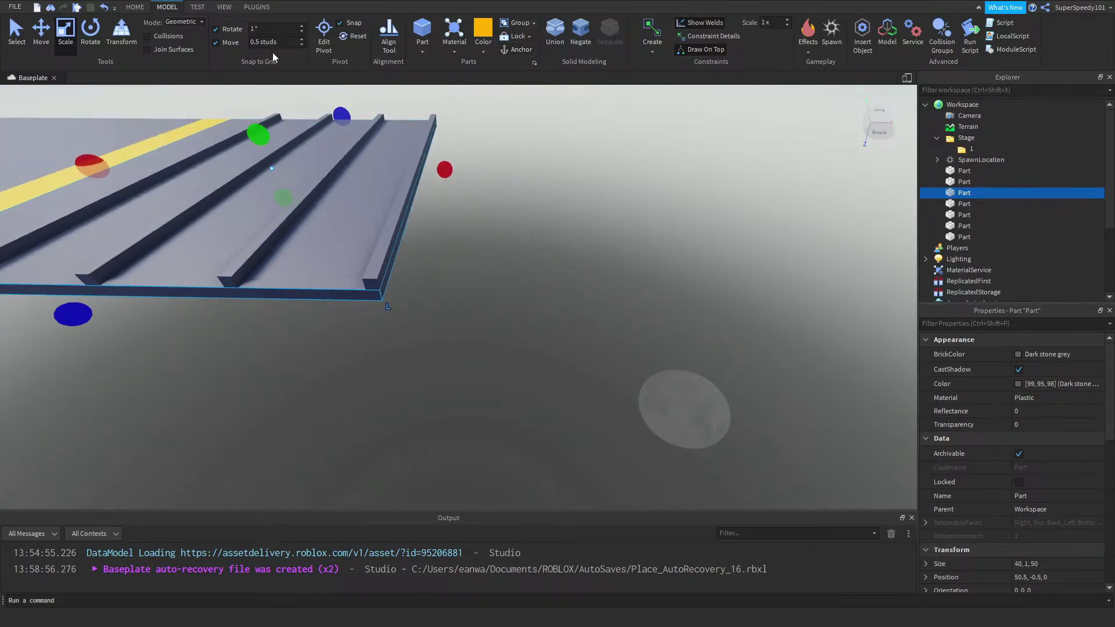
- Lengthen the grey section to 50, 1, 50 with a 10-stud snap, and restore the snap to 0.5 studs
{"action": "key", "text": "Return"}
{"action": "left_click_drag", "start_coordinate": [445, 169], "coordinate": [521, 171]}
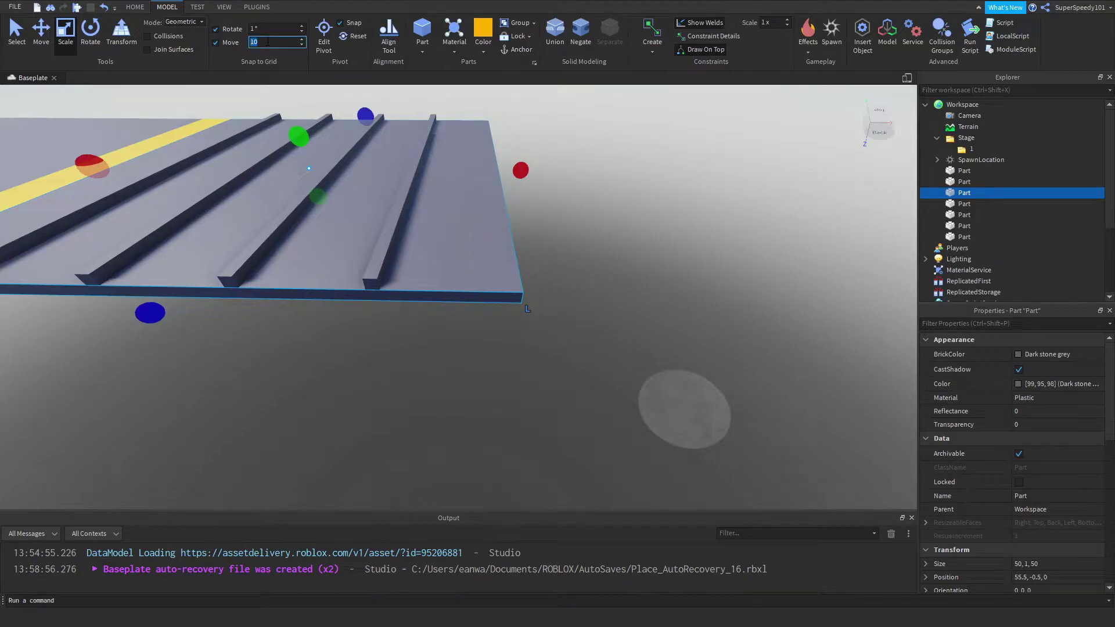
{"action": "key", "text": "BackSpace"}
{"action": "left_click", "coordinate": [430, 373]}
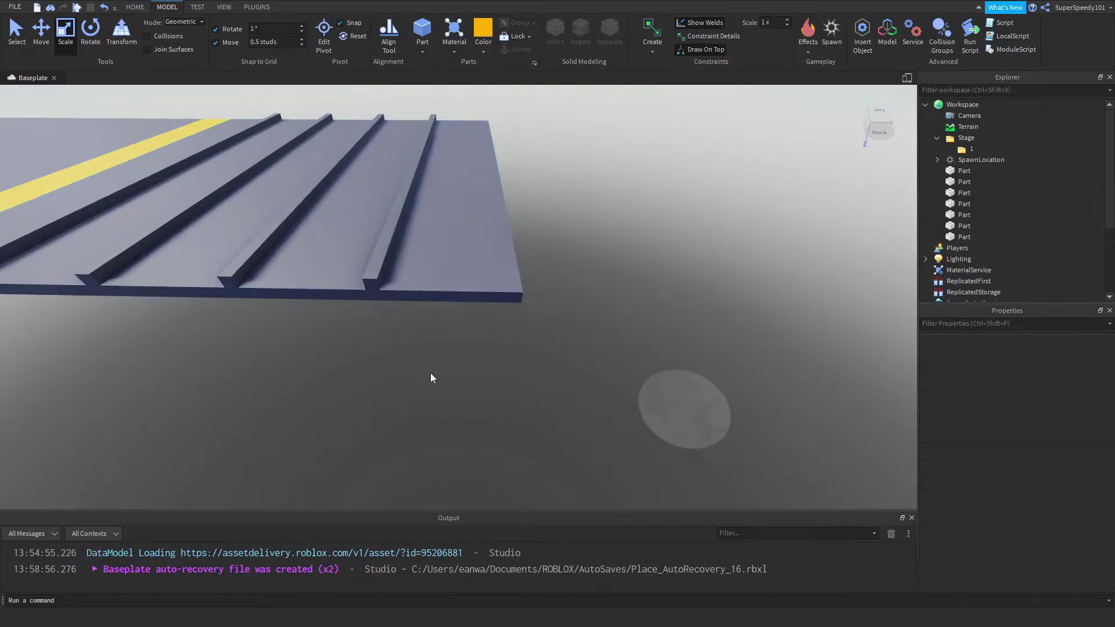
- Recolor all four raised bars on the grey section Really red
{"action": "key", "text": "s"}
{"action": "key", "text": "a"}
{"action": "right_click_drag", "start_coordinate": [430, 373], "coordinate": [455, 366]}
{"action": "scroll", "coordinate": [403, 323], "scroll_direction": "up", "scroll_amount": 5}
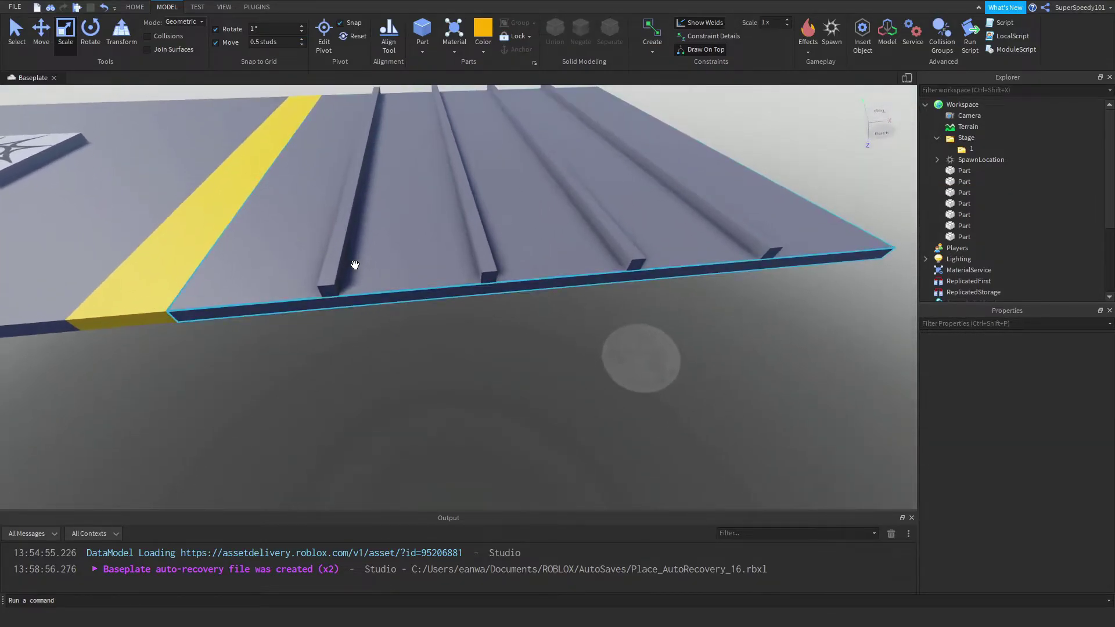
{"action": "left_click", "coordinate": [357, 261]}
{"action": "left_click", "coordinate": [488, 258], "text": "ctrl"}
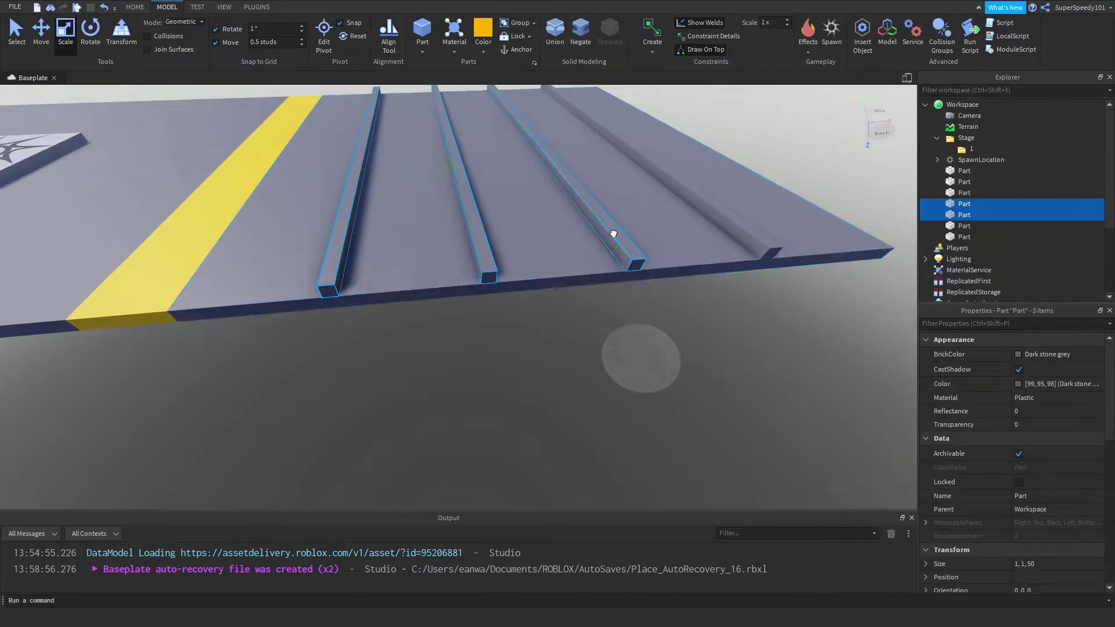
{"action": "left_click", "coordinate": [613, 233], "text": "ctrl"}
{"action": "left_click", "coordinate": [742, 229], "text": "ctrl"}
{"action": "right_click_drag", "start_coordinate": [688, 313], "coordinate": [655, 360]}
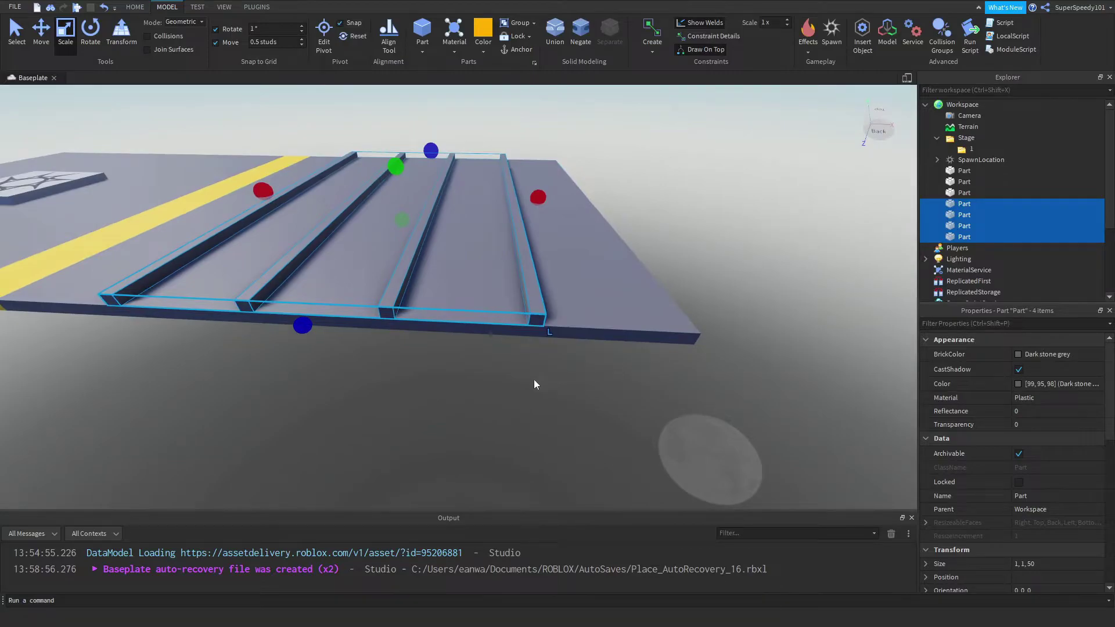
{"action": "key", "text": "a"}
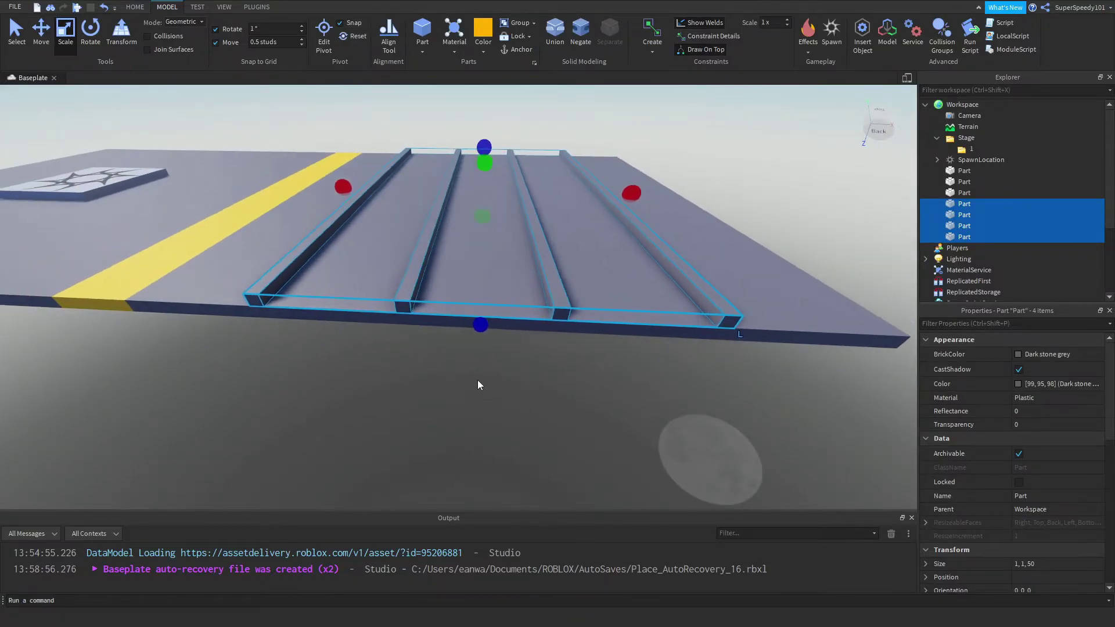
{"action": "left_click", "coordinate": [483, 52]}
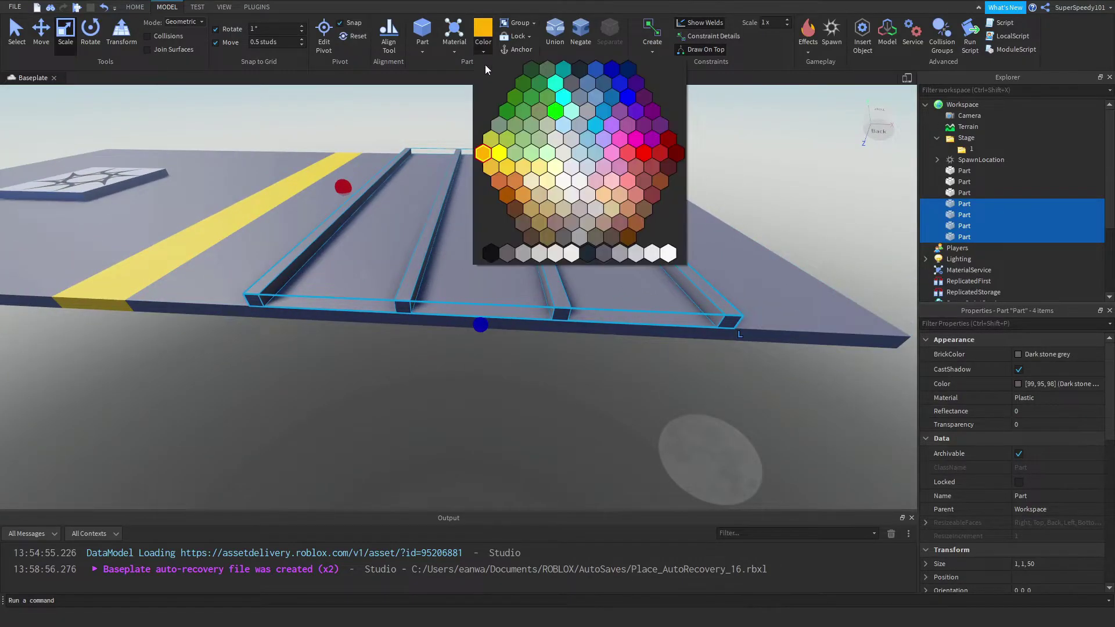
{"action": "left_click", "coordinate": [645, 158]}
{"action": "left_click", "coordinate": [520, 394]}
{"action": "right_click_drag", "start_coordinate": [520, 395], "coordinate": [535, 404]}
{"action": "key", "text": "a"}
{"action": "key", "text": "d"}
{"action": "key", "text": "d"}
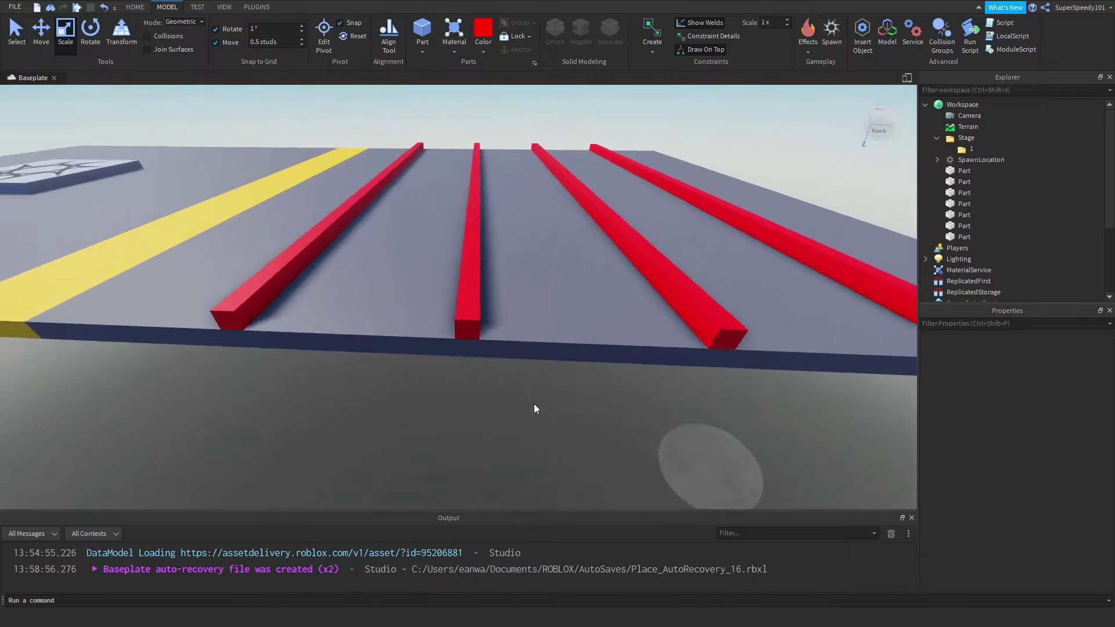
{"action": "scroll", "coordinate": [535, 403], "scroll_direction": "down", "scroll_amount": 1}
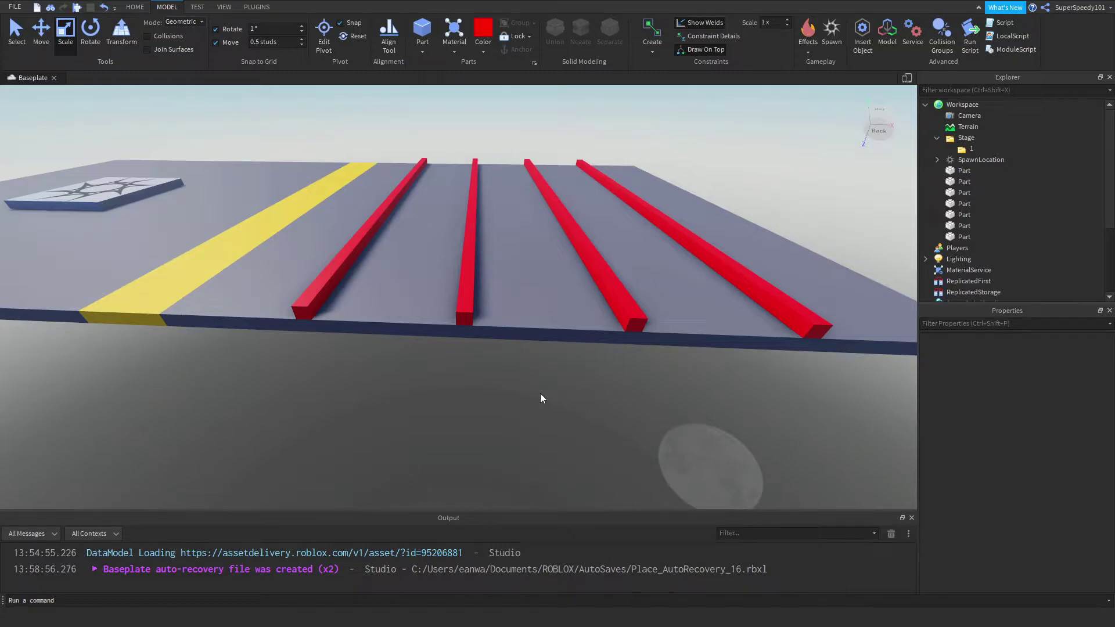
- Change the material of the four red bars to Neon
{"action": "key", "text": "a"}
{"action": "right_click_drag", "start_coordinate": [448, 398], "coordinate": [448, 399]}
{"action": "key", "text": "d"}
{"action": "left_click", "coordinate": [306, 343]}
{"action": "left_click", "coordinate": [529, 305], "text": "ctrl"}
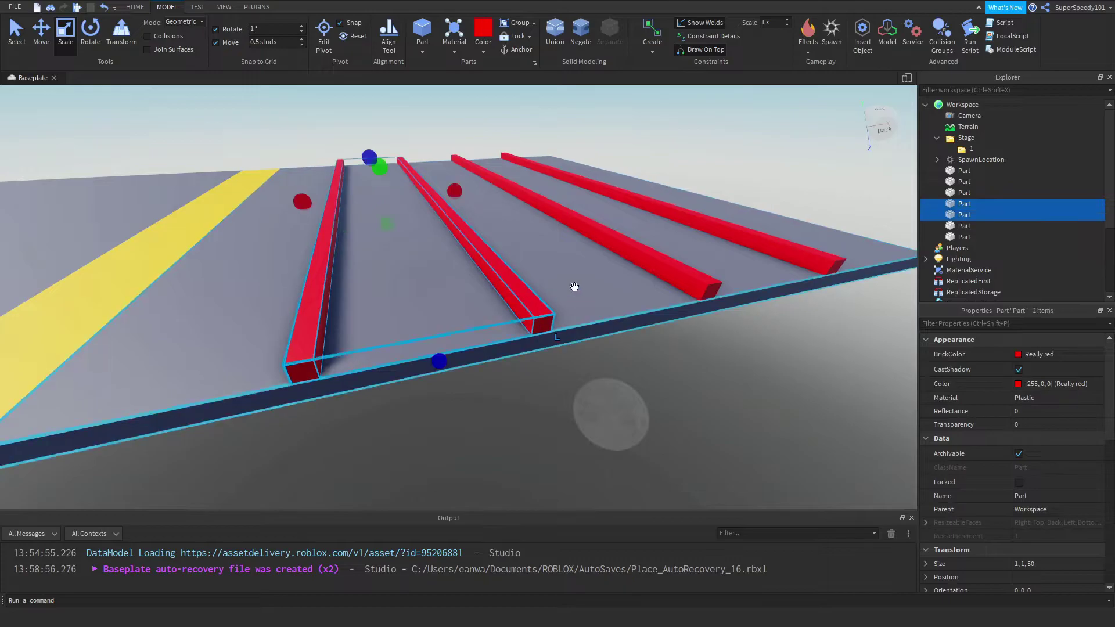
{"action": "left_click", "coordinate": [655, 270], "text": "ctrl"}
{"action": "left_click", "coordinate": [735, 230], "text": "ctrl"}
{"action": "left_click", "coordinate": [484, 52]}
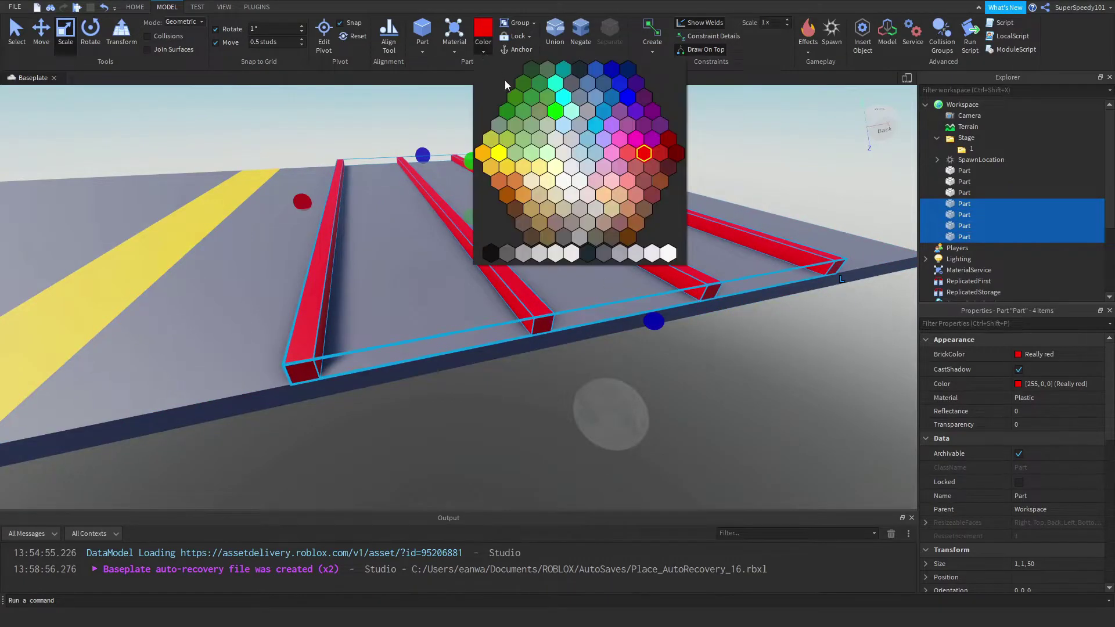
{"action": "left_click", "coordinate": [459, 53]}
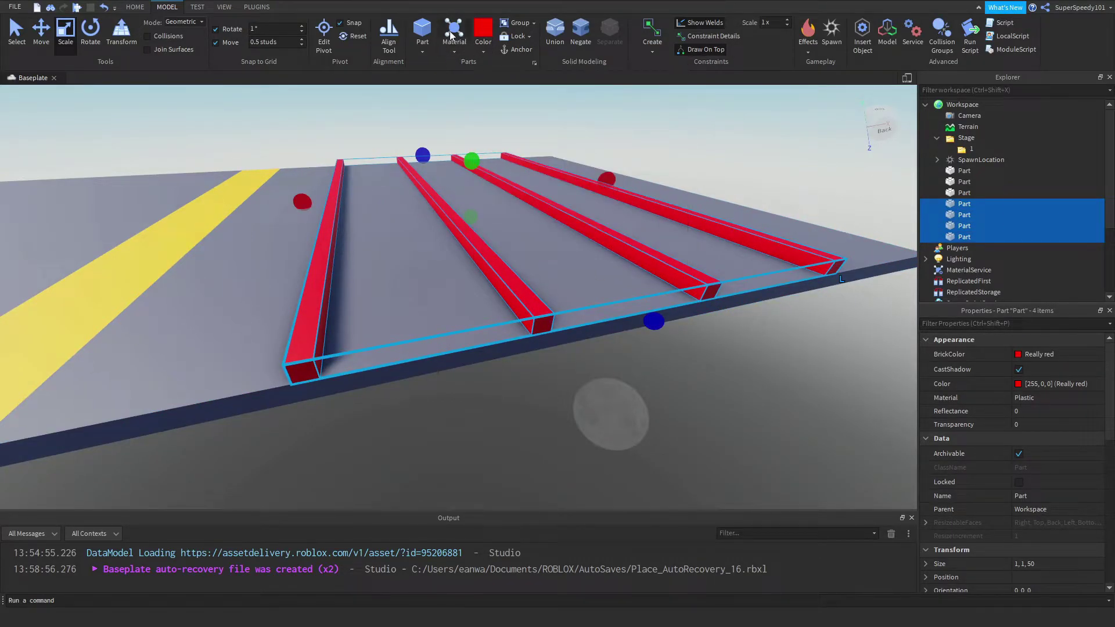
{"action": "left_click", "coordinate": [461, 51]}
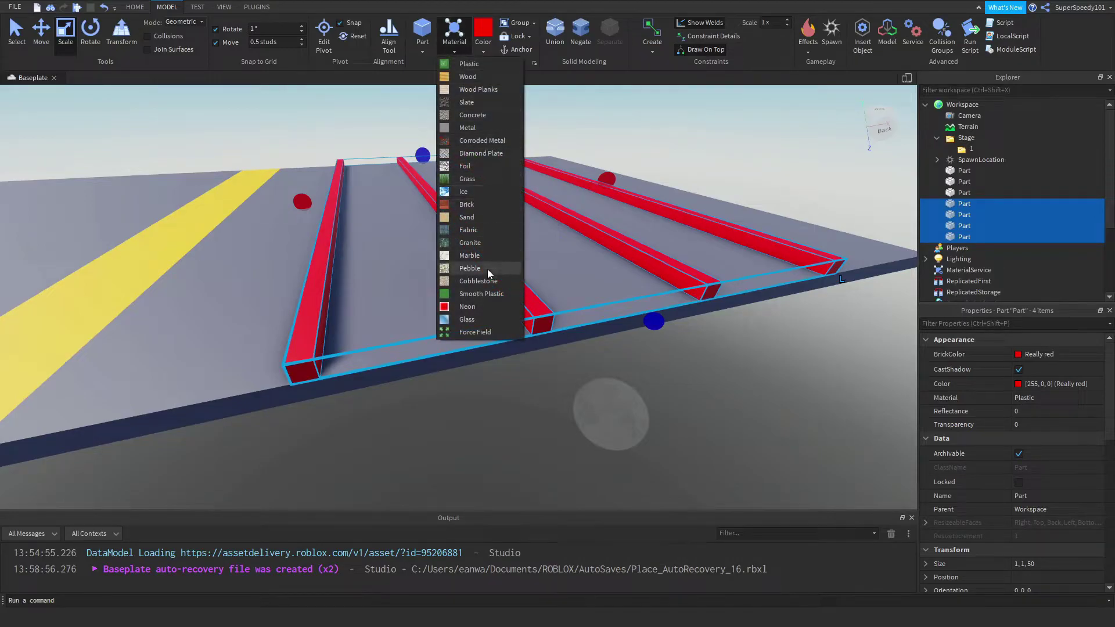
{"action": "left_click", "coordinate": [480, 303]}
{"action": "left_click", "coordinate": [546, 389]}
{"action": "right_click_drag", "start_coordinate": [546, 389], "coordinate": [570, 378]}
{"action": "key", "text": "d"}
{"action": "key", "text": "a"}
{"action": "key", "text": "d"}
{"action": "right_click_drag", "start_coordinate": [454, 371], "coordinate": [427, 363]}
{"action": "key", "text": "a"}
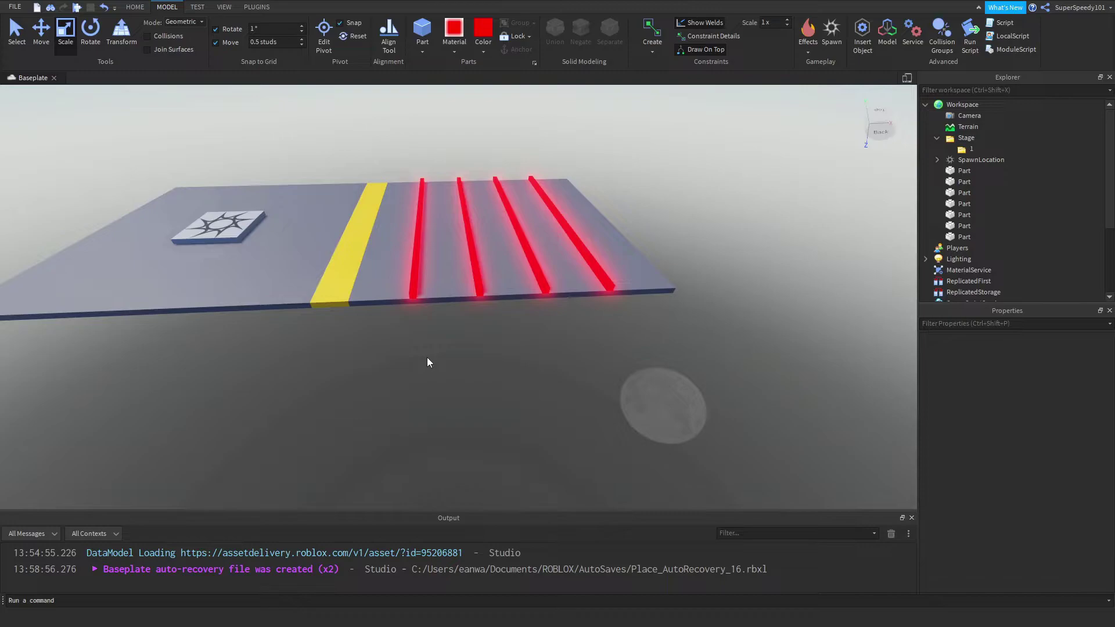
{"action": "right_click_drag", "start_coordinate": [398, 371], "coordinate": [398, 370]}
{"action": "key", "text": "w"}
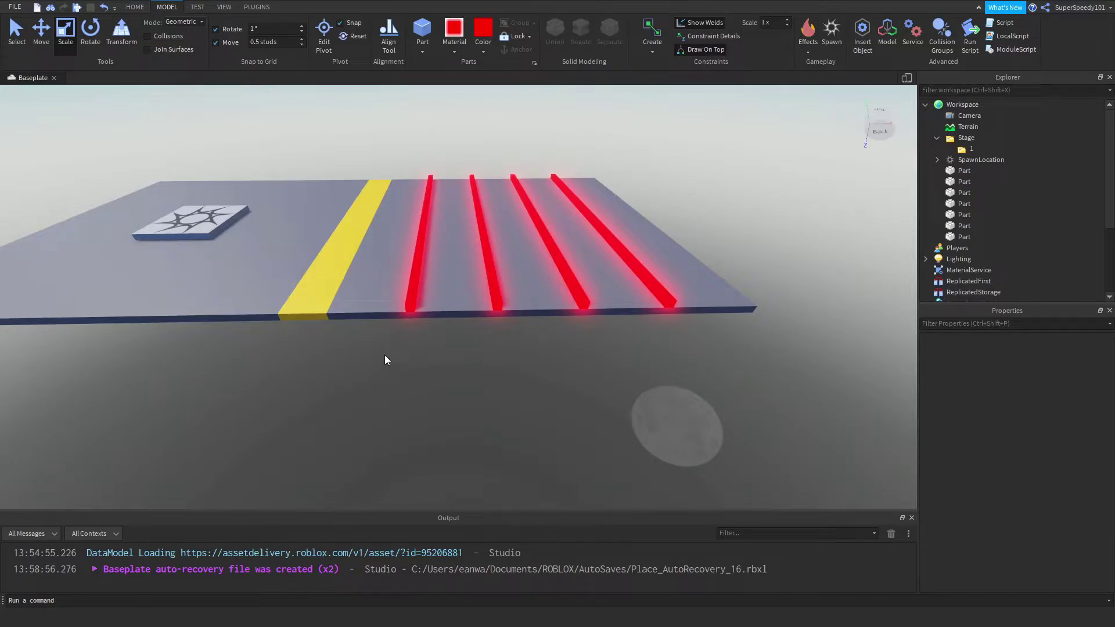
{"action": "key", "text": "w"}
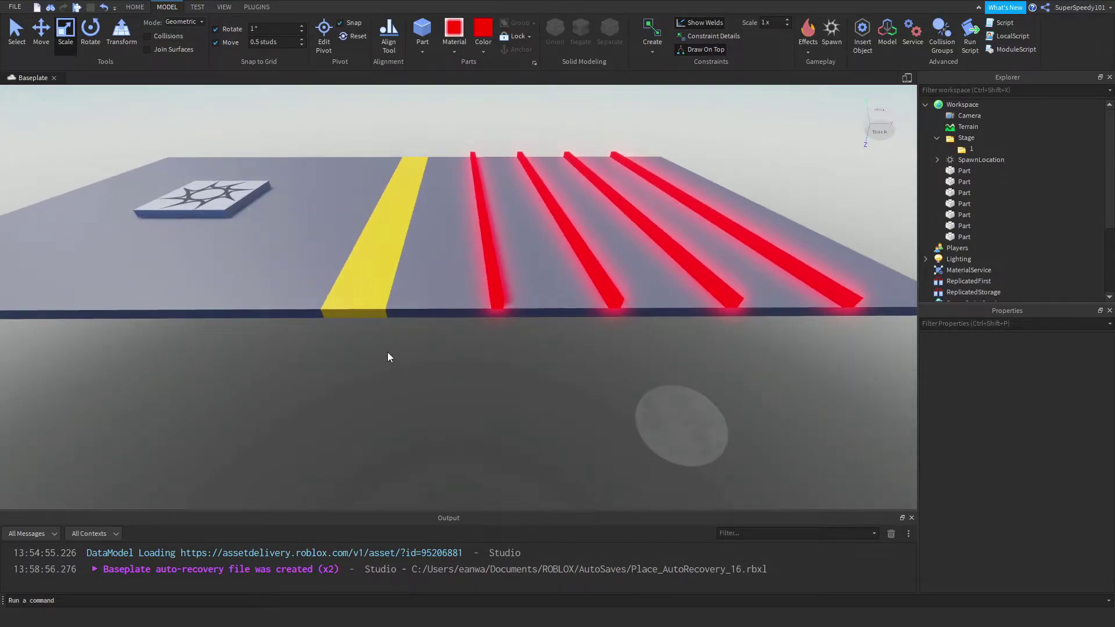
{"action": "key", "text": "s"}
{"action": "key", "text": "d"}
{"action": "key", "text": "s"}
{"action": "key", "text": "a"}
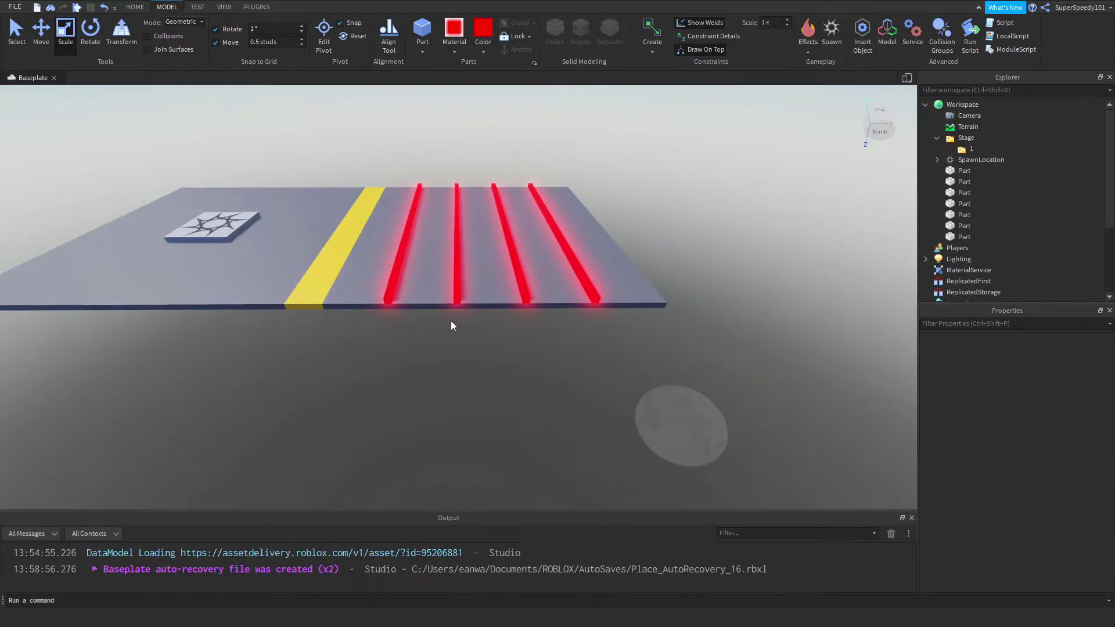
{"action": "key", "text": "w"}
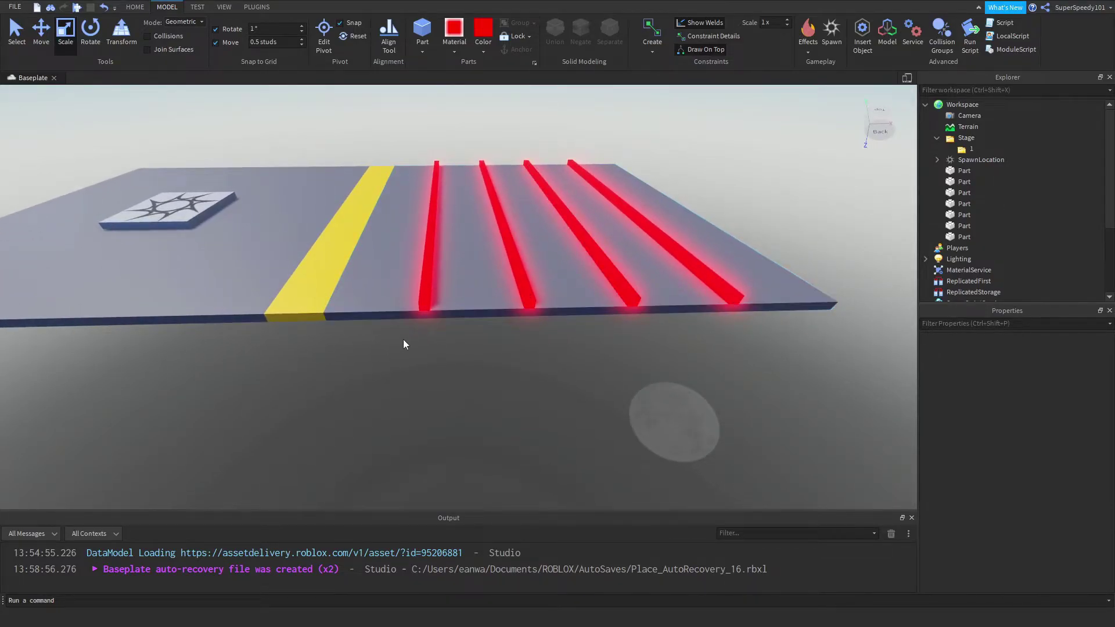
{"action": "left_click", "coordinate": [314, 317]}
{"action": "left_click", "coordinate": [368, 304], "text": "shift"}
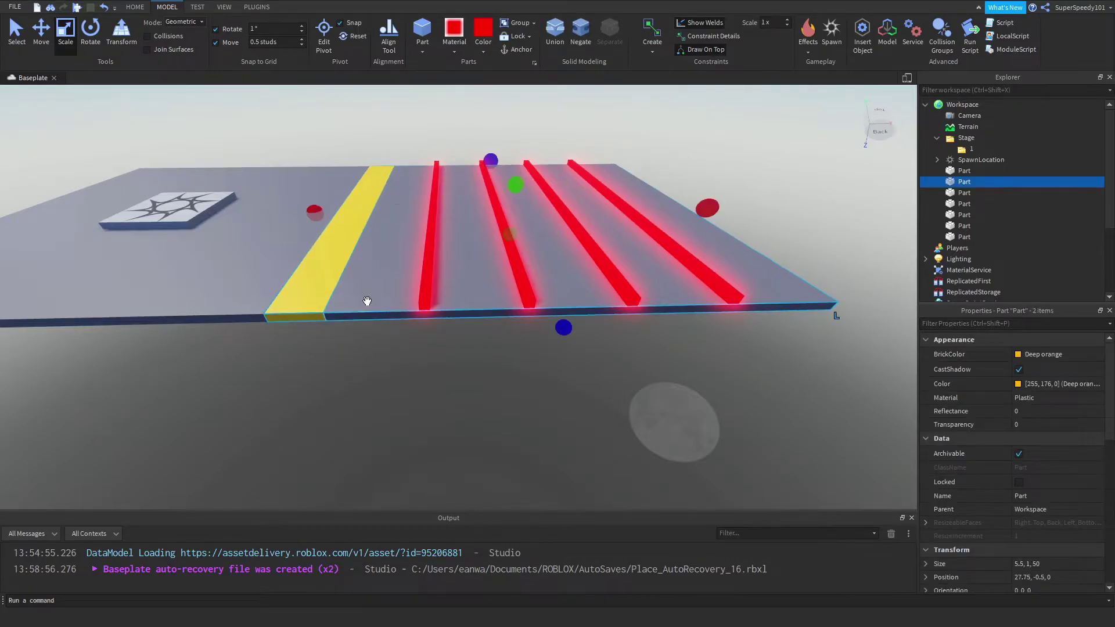
{"action": "left_click", "coordinate": [422, 298], "text": "shift"}
{"action": "left_click", "coordinate": [521, 281], "text": "shift"}
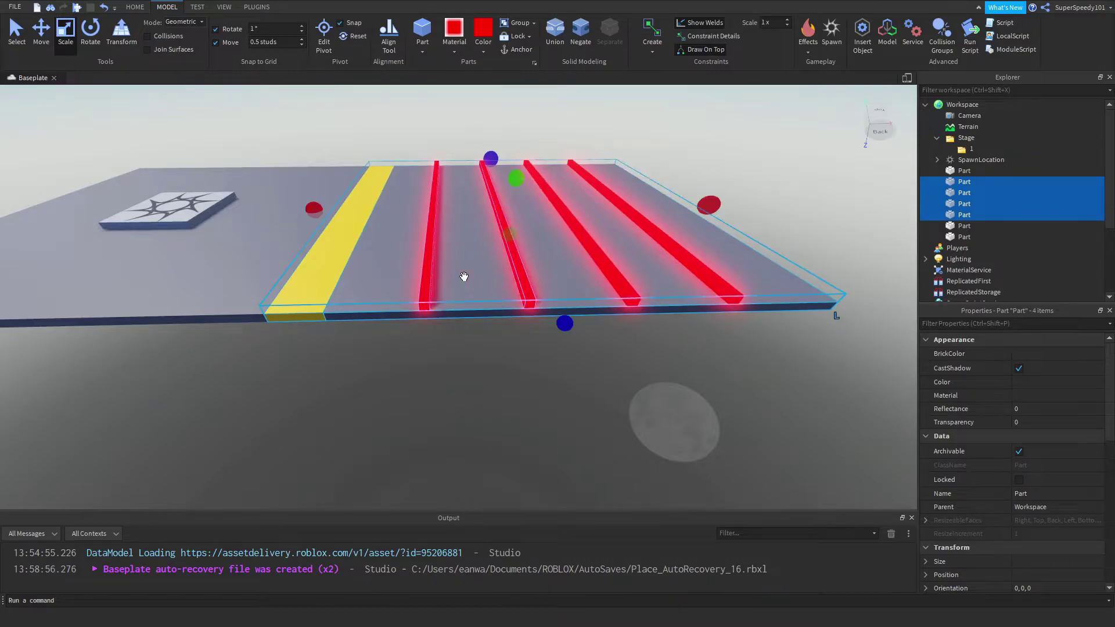
{"action": "left_click", "coordinate": [323, 330]}
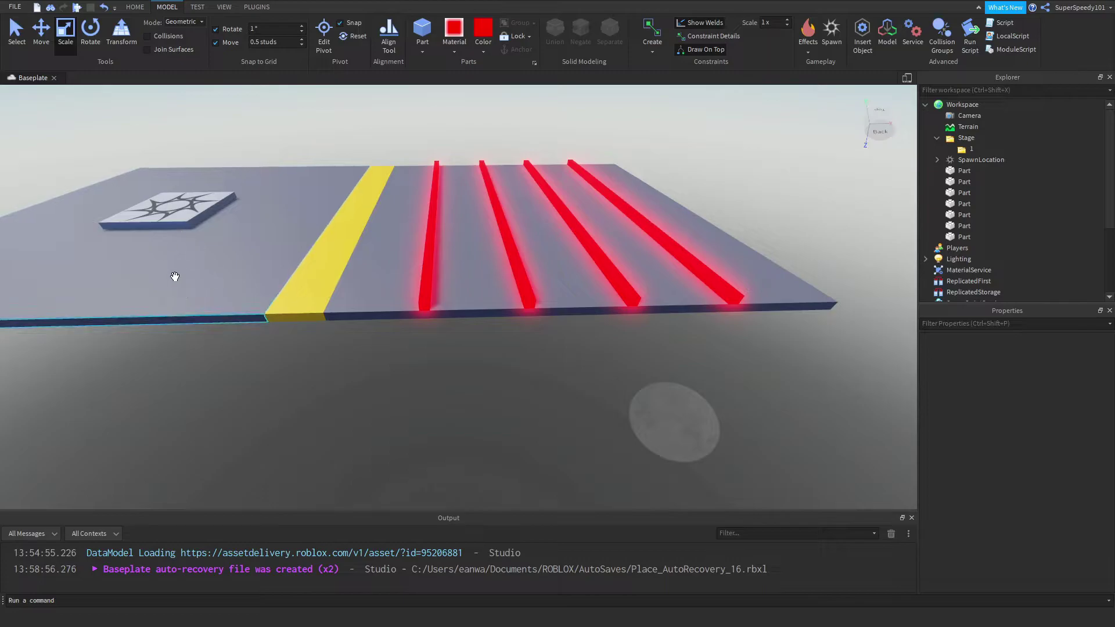
- Move the Deep orange strip, the grey section and the four neon bars into the folder named 1 inside Stage
{"action": "left_click", "coordinate": [316, 296]}
{"action": "left_click", "coordinate": [425, 303], "text": "ctrl"}
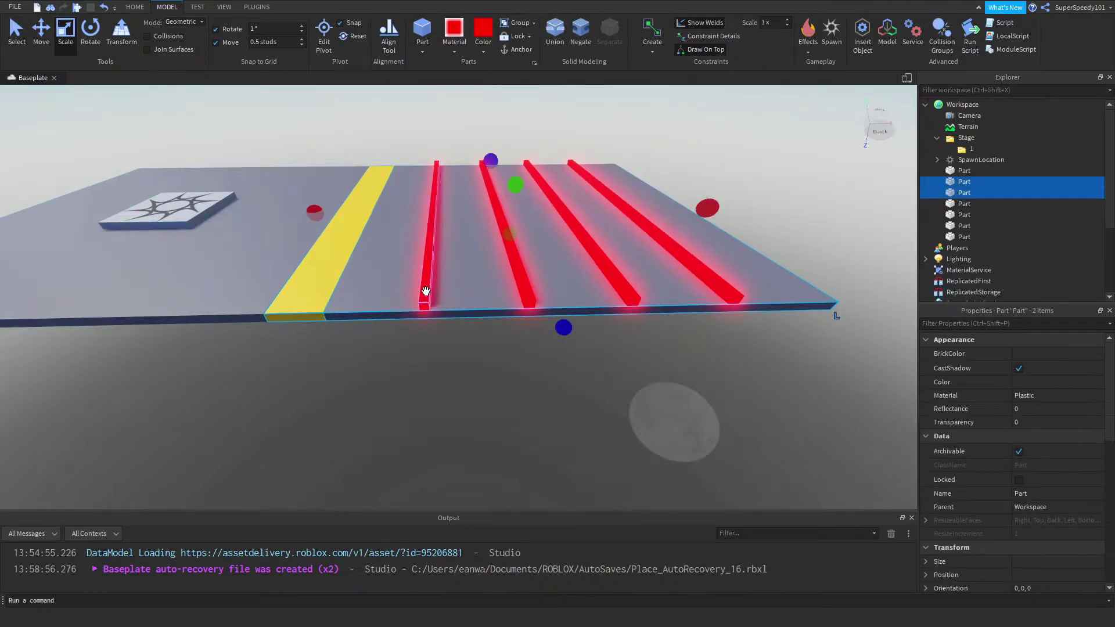
{"action": "left_click", "coordinate": [426, 292], "text": "ctrl"}
{"action": "left_click", "coordinate": [524, 292], "text": "ctrl"}
{"action": "left_click", "coordinate": [630, 289], "text": "ctrl"}
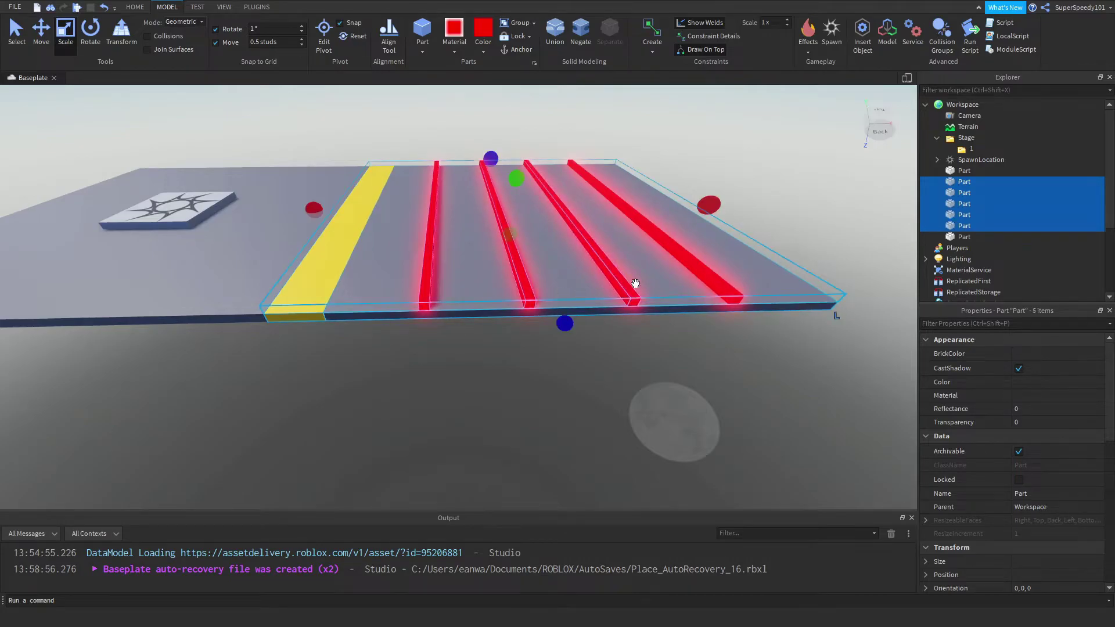
{"action": "left_click", "coordinate": [702, 277], "text": "ctrl"}
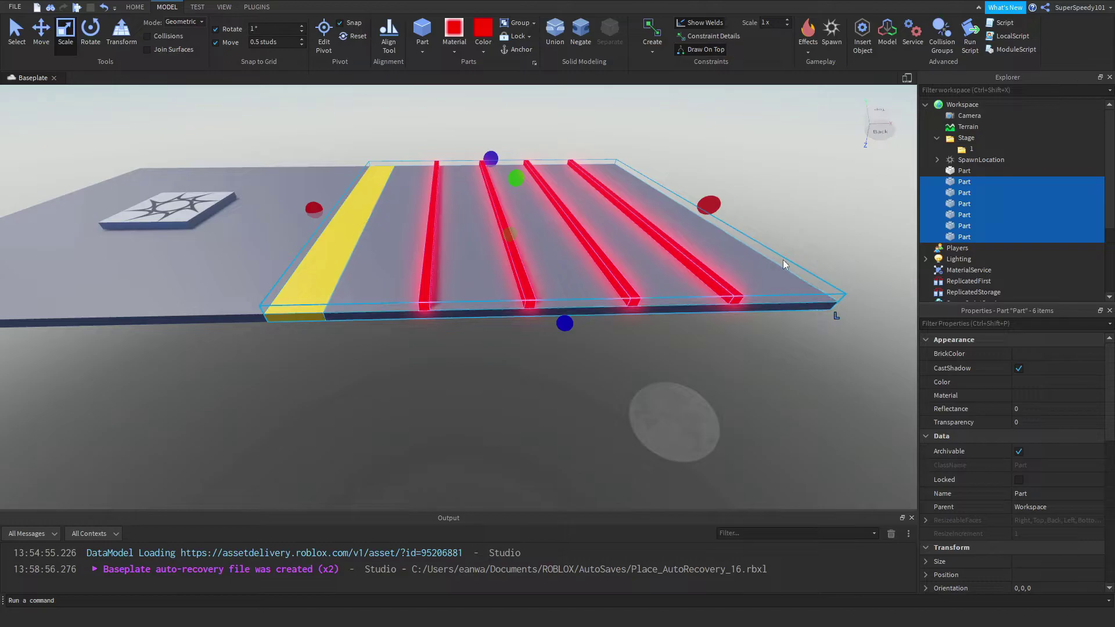
{"action": "left_click_drag", "start_coordinate": [957, 183], "coordinate": [971, 152]}
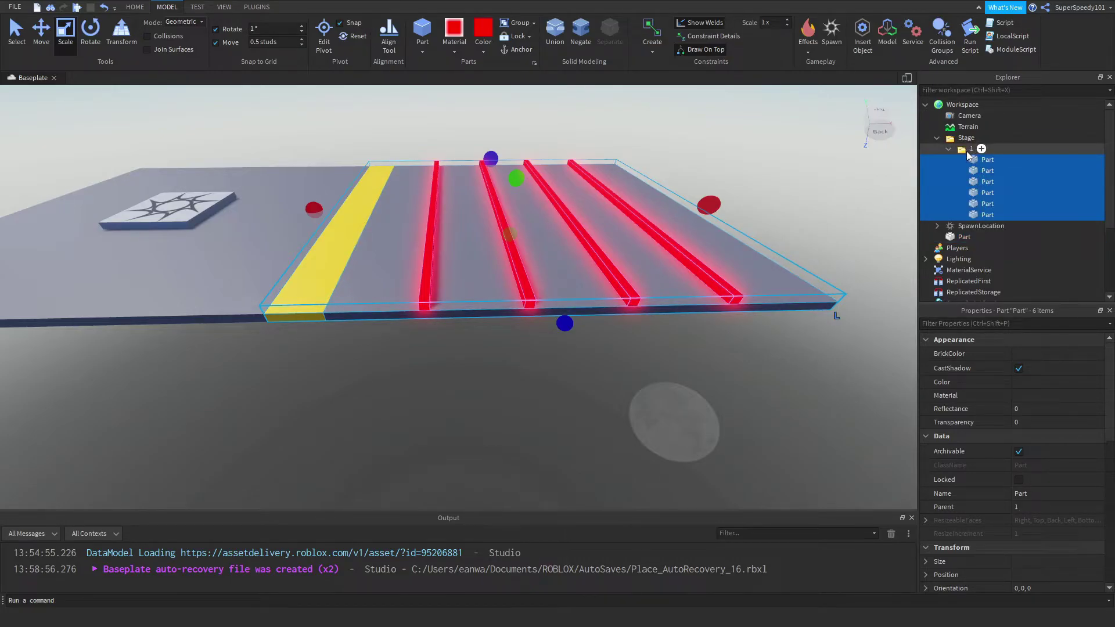
- Check the folder named 1 and the parts it holds, from the first to the last
{"action": "left_click", "coordinate": [969, 150]}
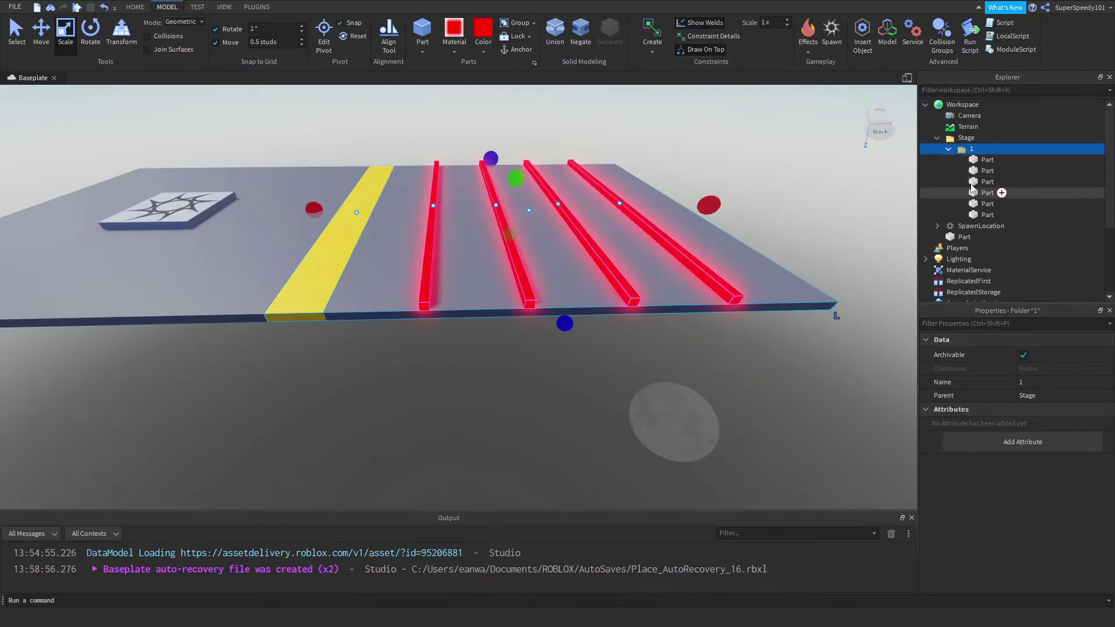
{"action": "left_click", "coordinate": [978, 160]}
{"action": "left_click", "coordinate": [988, 214]}
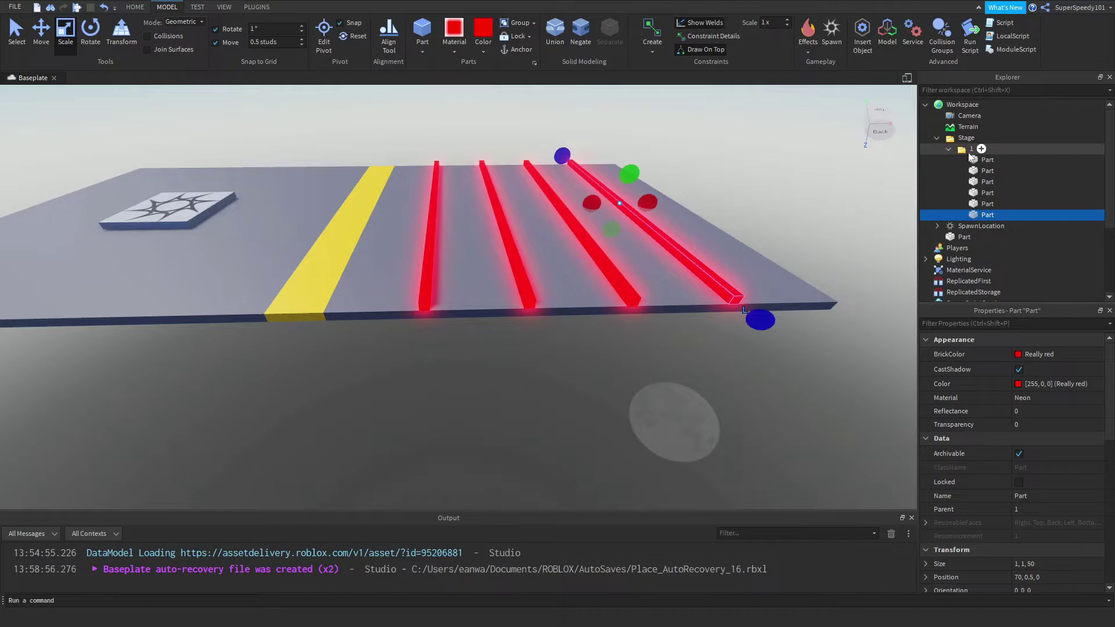
- Try moving all parts of folder 1 together away from the spawn platform, and undo the move
{"action": "left_click", "coordinate": [969, 154]}
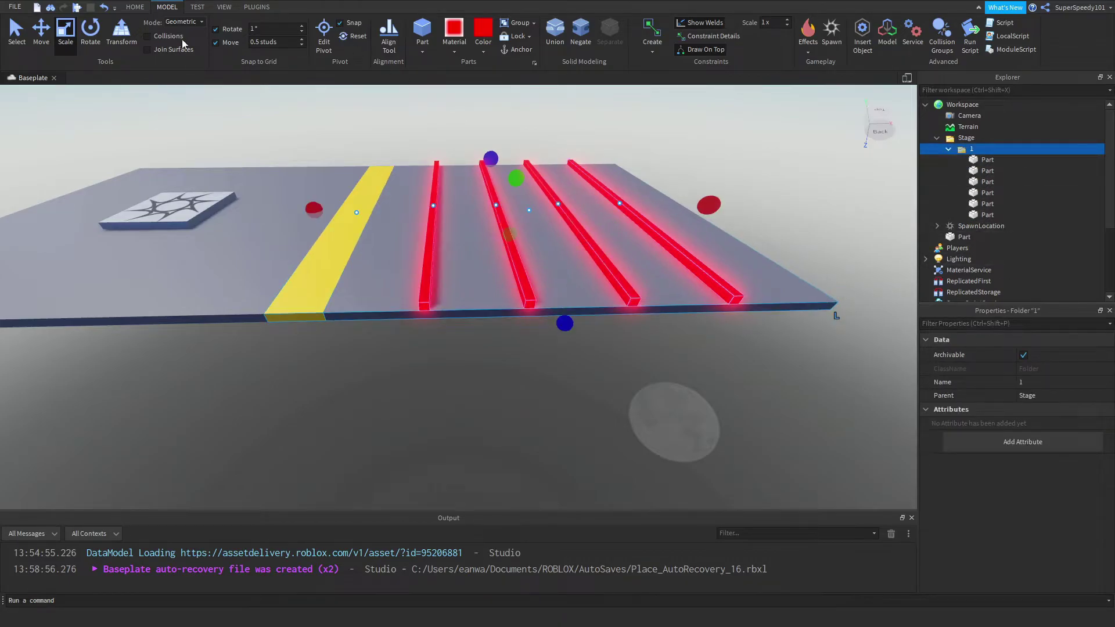
{"action": "left_click", "coordinate": [46, 36]}
{"action": "scroll", "coordinate": [204, 169], "scroll_direction": "down", "scroll_amount": 5}
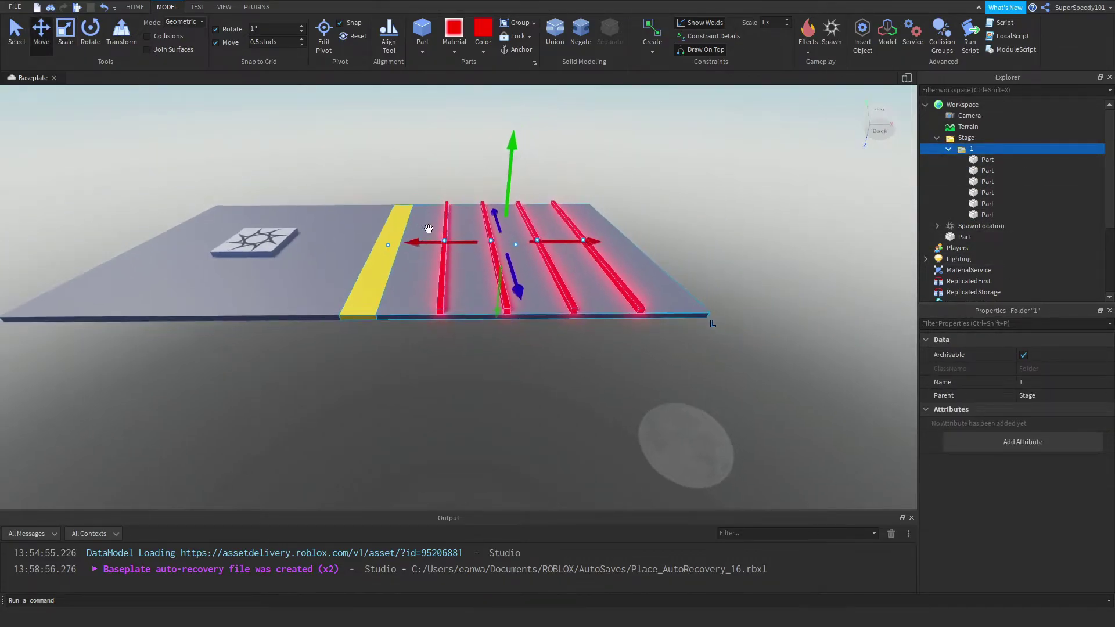
{"action": "left_click_drag", "start_coordinate": [971, 139], "coordinate": [969, 140]}
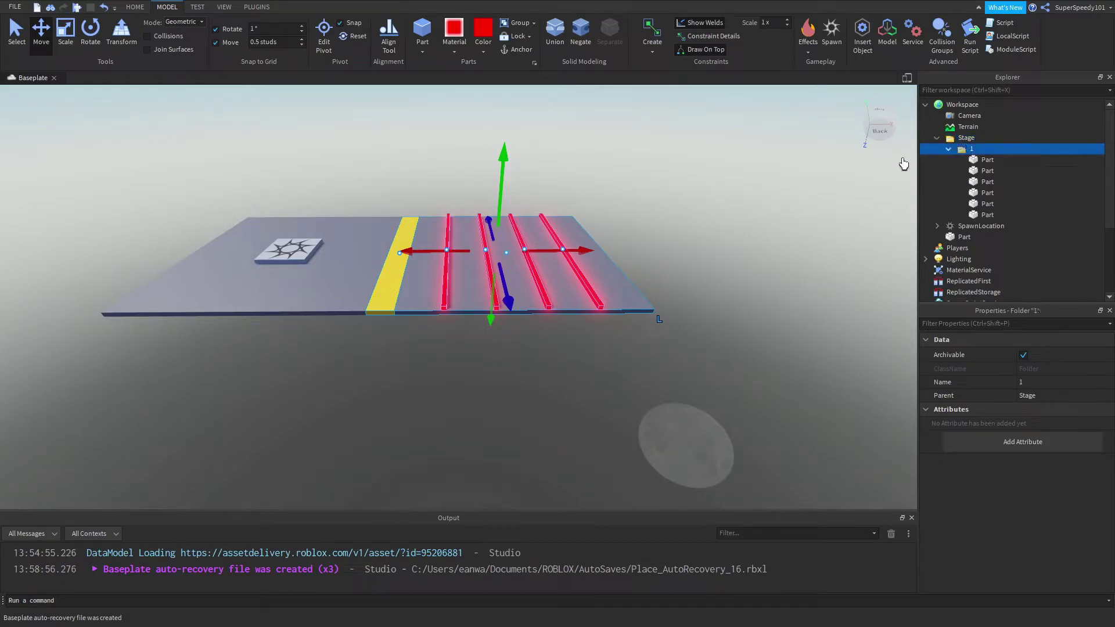
{"action": "left_click_drag", "start_coordinate": [414, 251], "coordinate": [637, 251]}
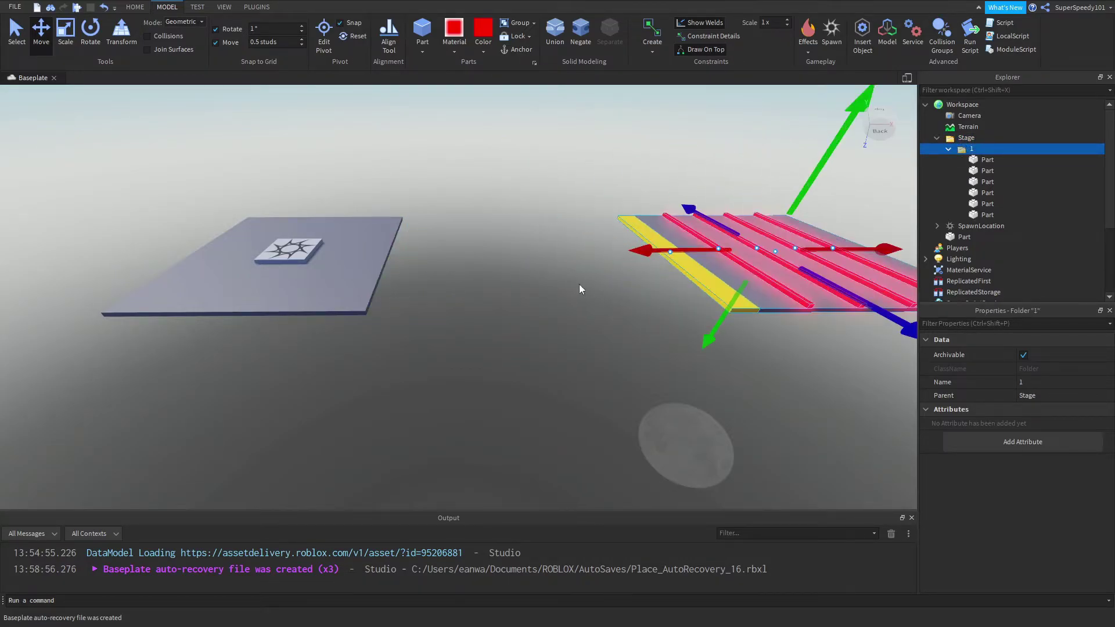
{"action": "right_click_drag", "start_coordinate": [580, 284], "coordinate": [591, 281]}
{"action": "left_click_drag", "start_coordinate": [590, 276], "coordinate": [418, 269]}
{"action": "key", "text": "ctrl+z"}
{"action": "key", "text": "ctrl+z"}
{"action": "key", "text": "ctrl+z"}
{"action": "key", "text": "ctrl+z"}
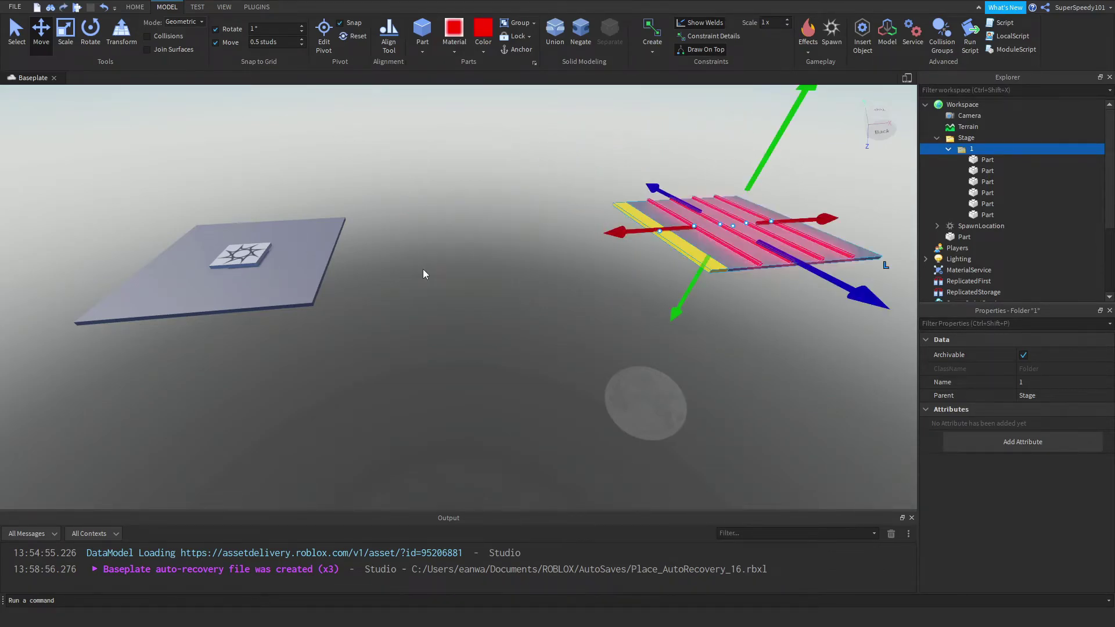
{"action": "left_click", "coordinate": [507, 361]}
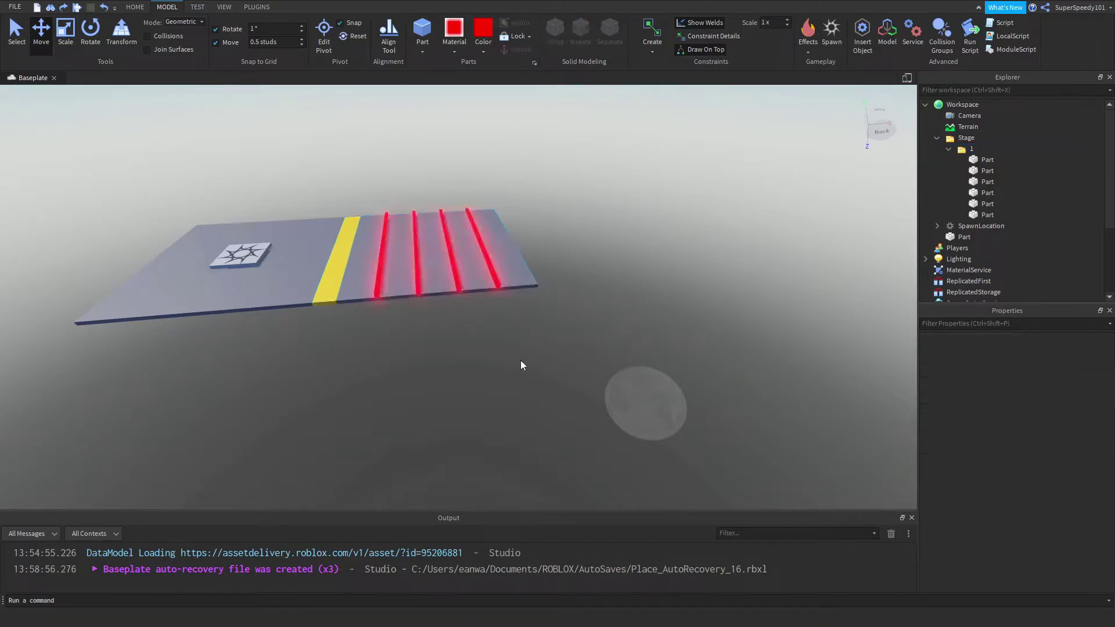
- Examine the four neon bars and the Deep orange strip up close
{"action": "scroll", "coordinate": [522, 357], "scroll_direction": "up", "scroll_amount": 4}
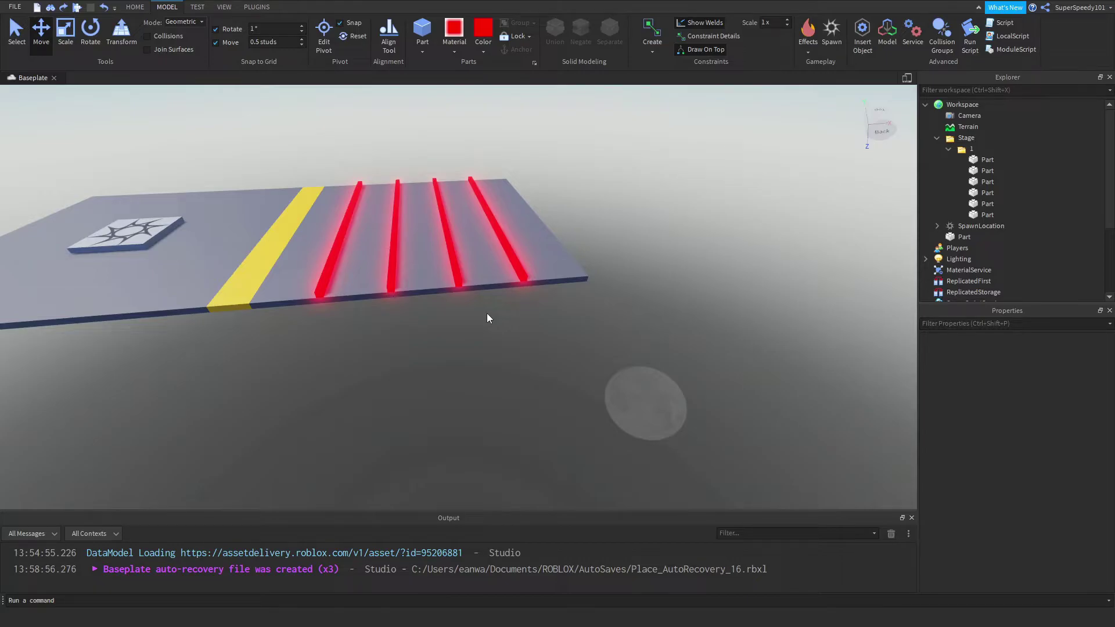
{"action": "scroll", "coordinate": [431, 343], "scroll_direction": "up", "scroll_amount": 3}
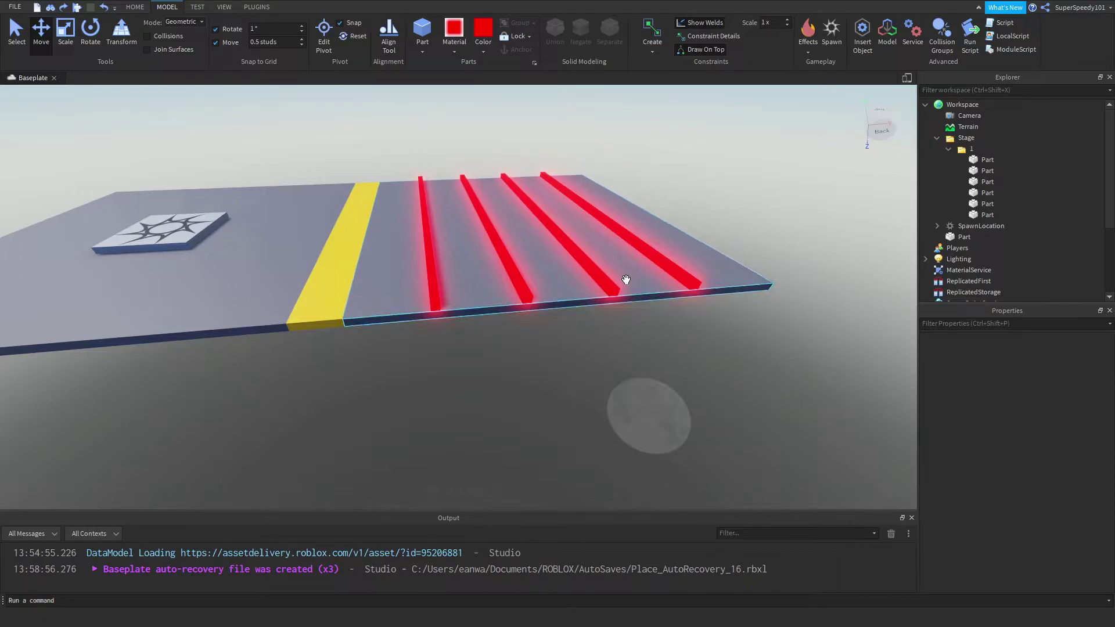
{"action": "scroll", "coordinate": [511, 341], "scroll_direction": "up", "scroll_amount": 2}
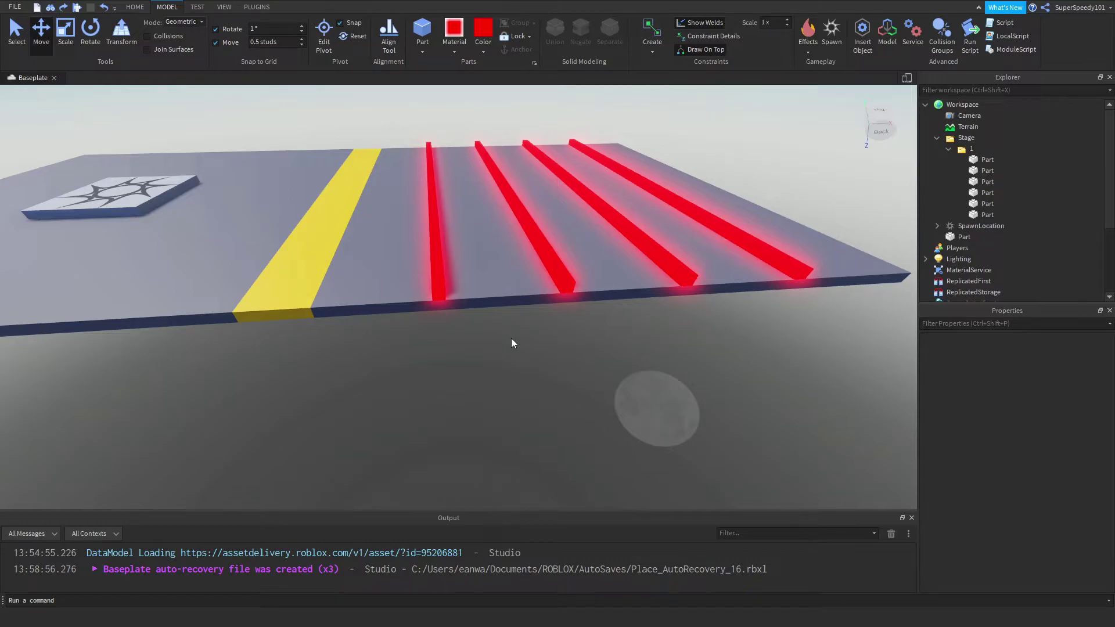
{"action": "left_click", "coordinate": [436, 248]}
{"action": "left_click", "coordinate": [452, 352]}
{"action": "scroll", "coordinate": [464, 366], "scroll_direction": "up", "scroll_amount": 2}
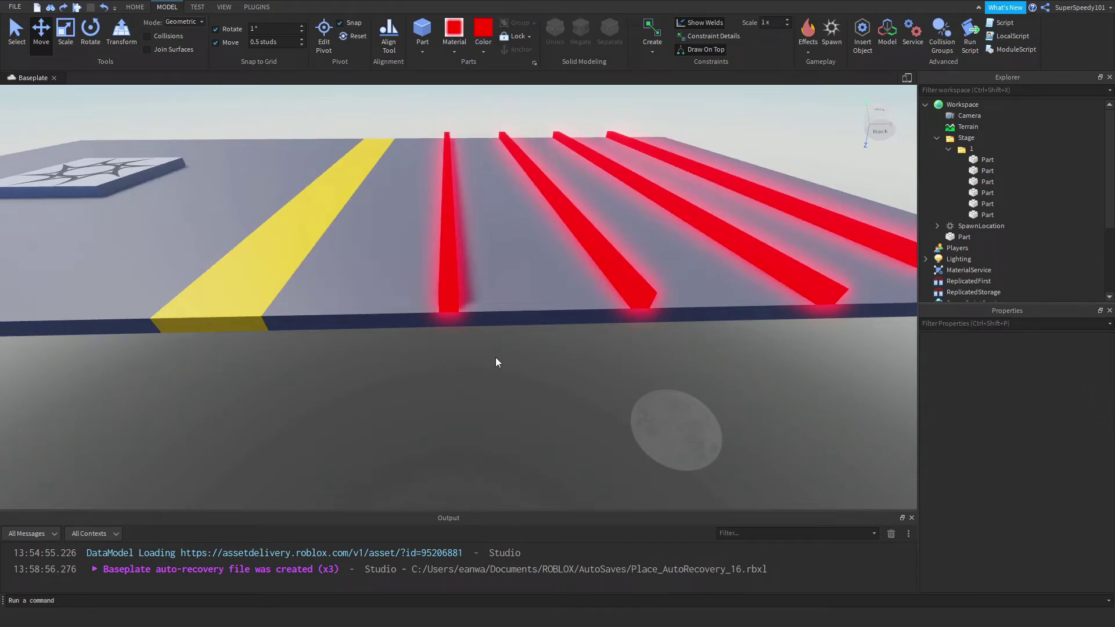
{"action": "right_click_drag", "start_coordinate": [736, 303], "coordinate": [442, 295]}
{"action": "left_click", "coordinate": [441, 295]}
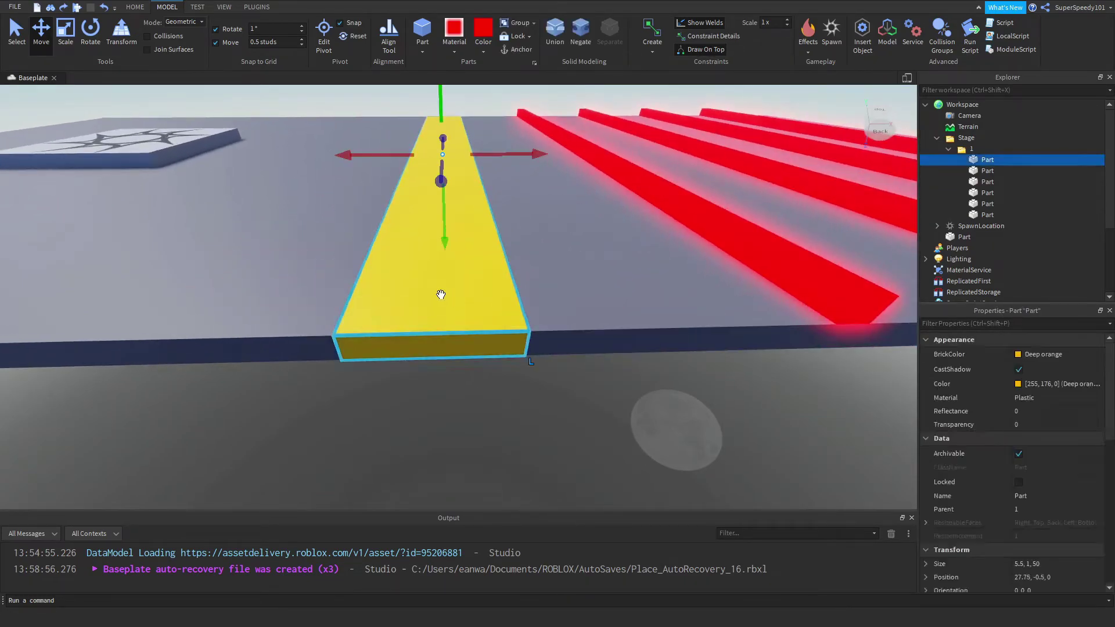
{"action": "scroll", "coordinate": [441, 281], "scroll_direction": "down", "scroll_amount": 3}
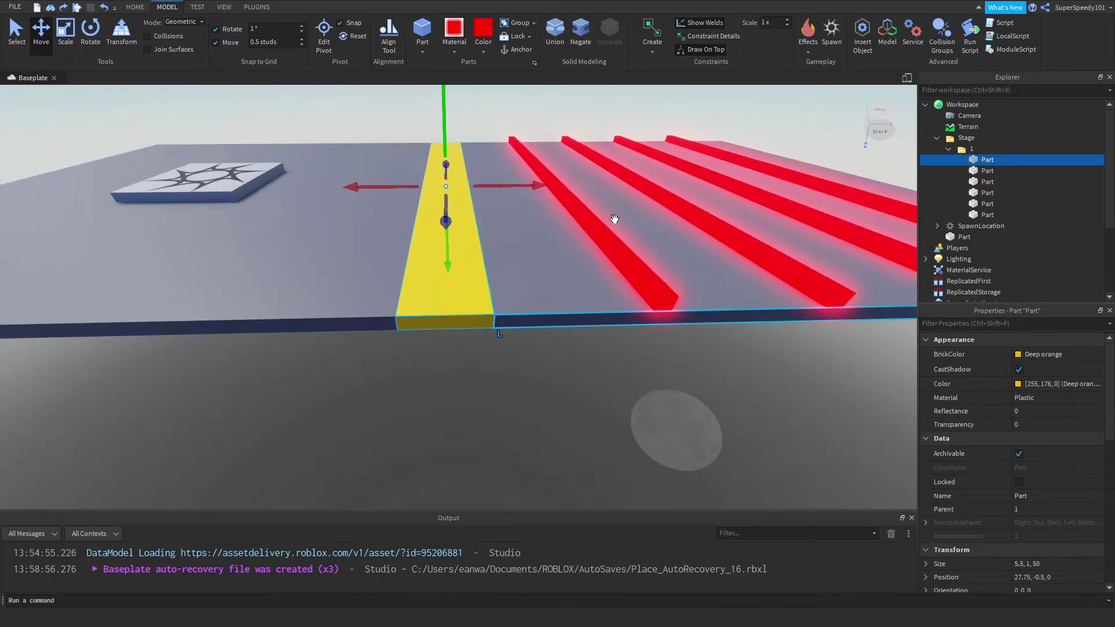
{"action": "left_click", "coordinate": [652, 369]}
{"action": "key", "text": "d"}
{"action": "right_click_drag", "start_coordinate": [482, 344], "coordinate": [496, 341]}
{"action": "key", "text": "s"}
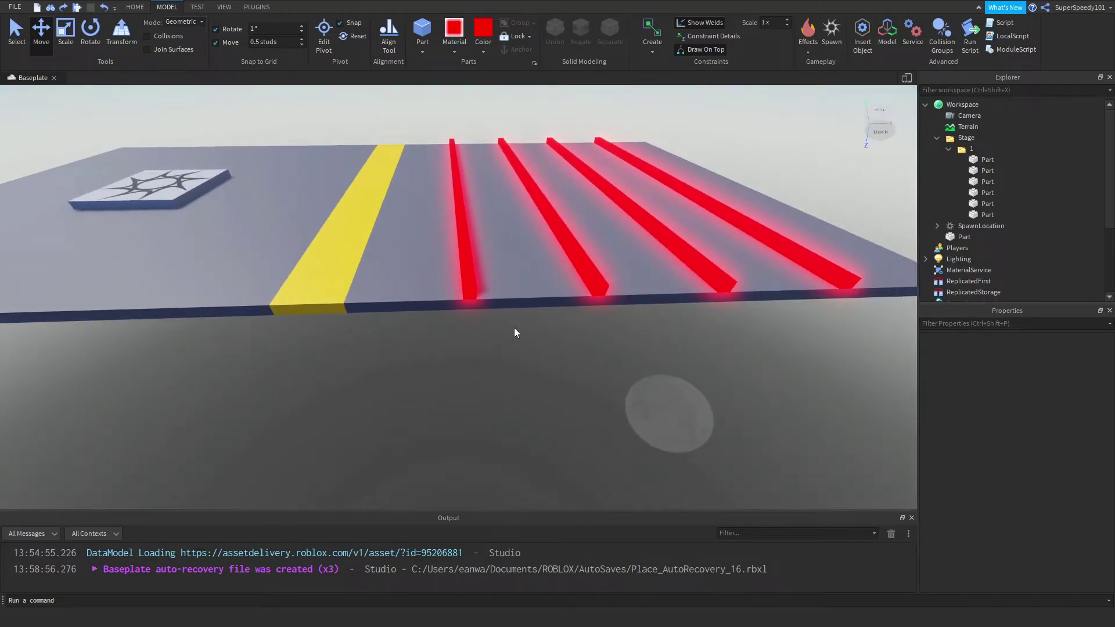
- Insert a StringValue into the red neon bar nearest the Deep orange strip
{"action": "key", "text": "w"}
{"action": "left_click", "coordinate": [483, 313]}
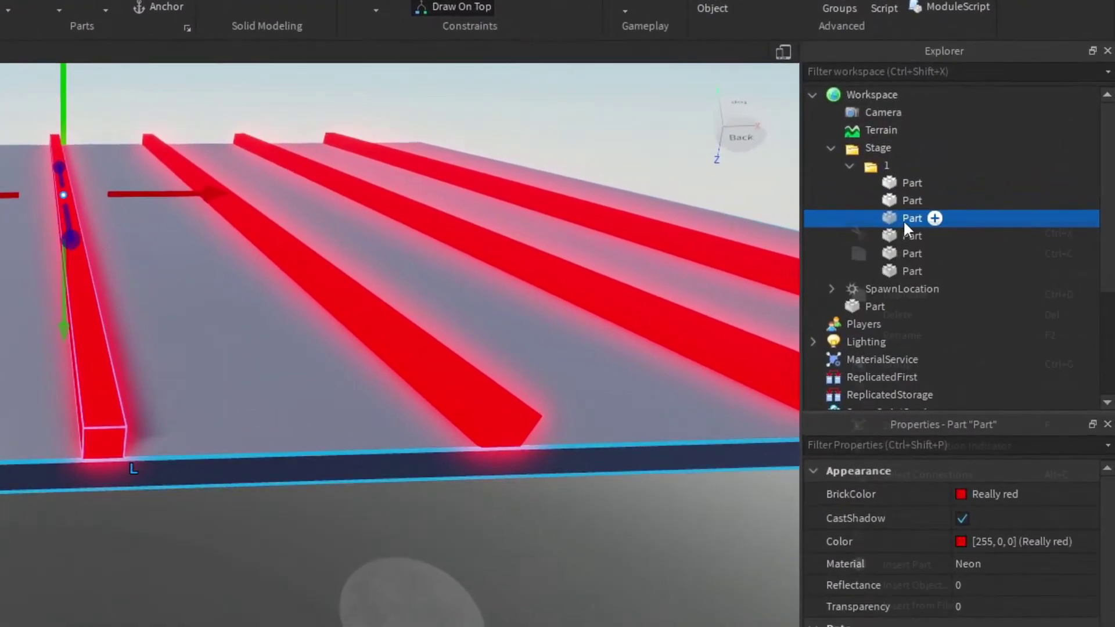
{"action": "right_click", "coordinate": [977, 186]}
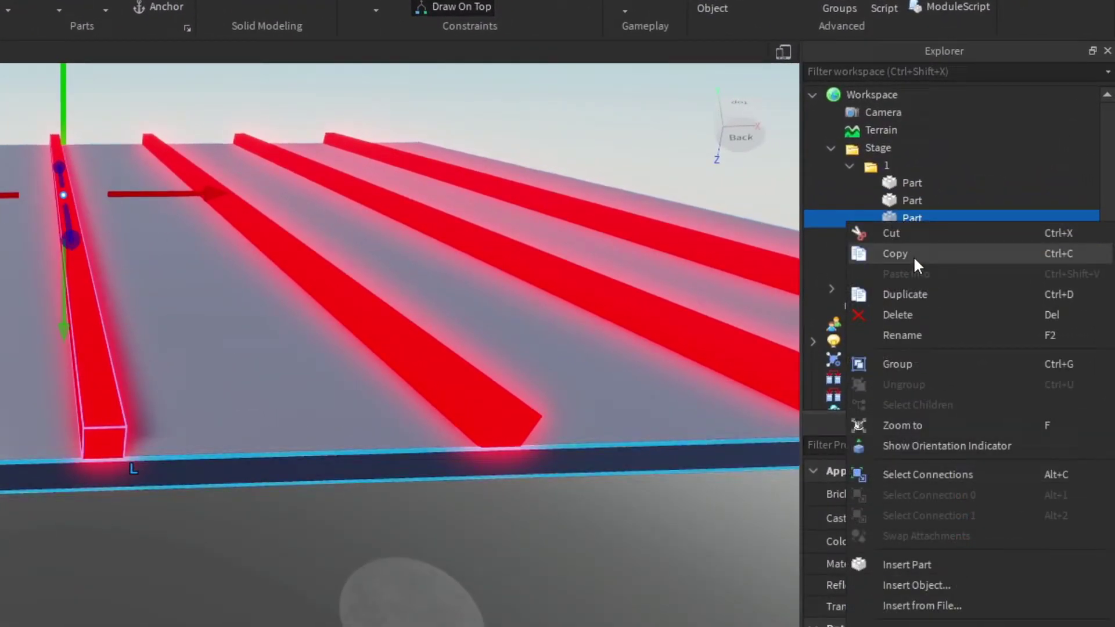
{"action": "left_click", "coordinate": [918, 585]}
{"action": "type", "text": "s"}
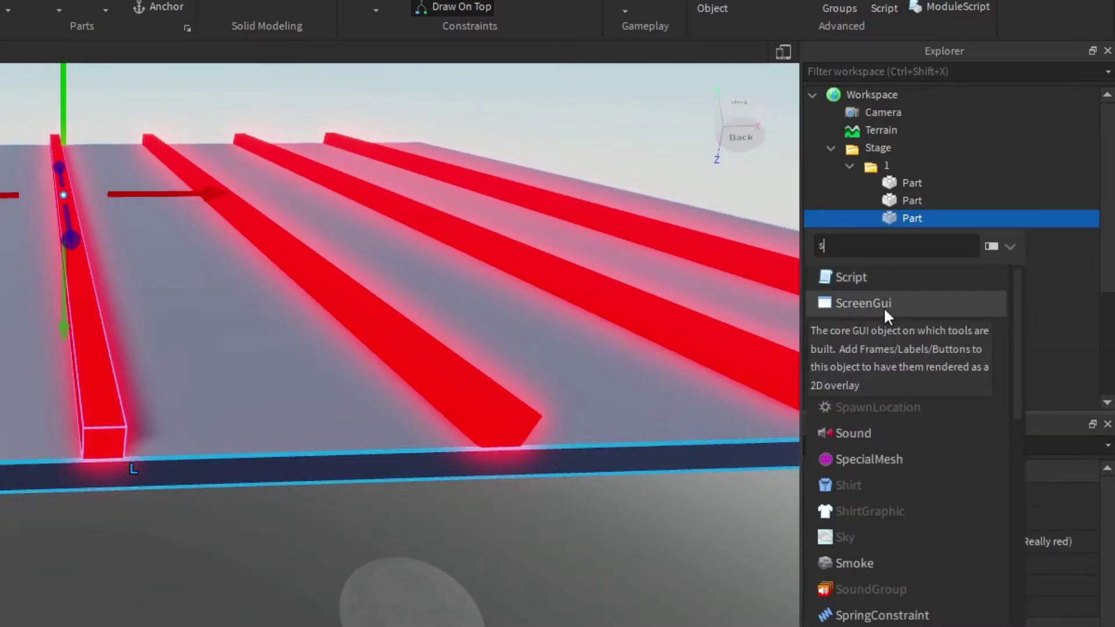
{"action": "type", "text": "t"}
{"action": "left_click", "coordinate": [909, 279]}
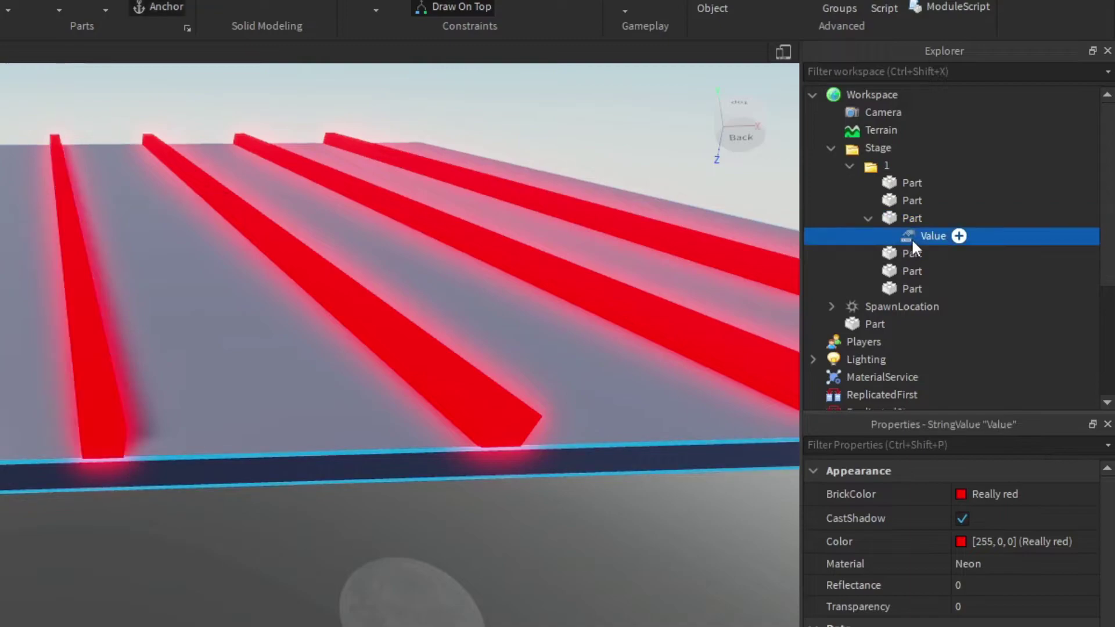
- Rename the StringValue inside the first red bar as Type
{"action": "right_click", "coordinate": [911, 237]}
{"action": "key", "text": "F2"}
{"action": "type", "text": "Ty"}
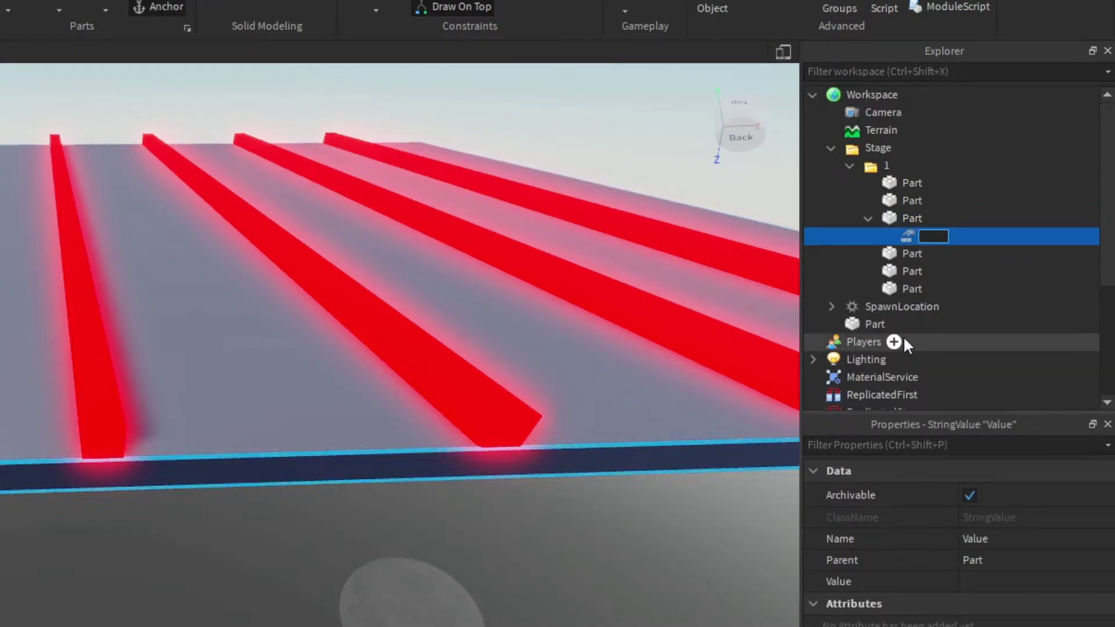
{"action": "type", "text": "pe"}
{"action": "key", "text": "Return"}
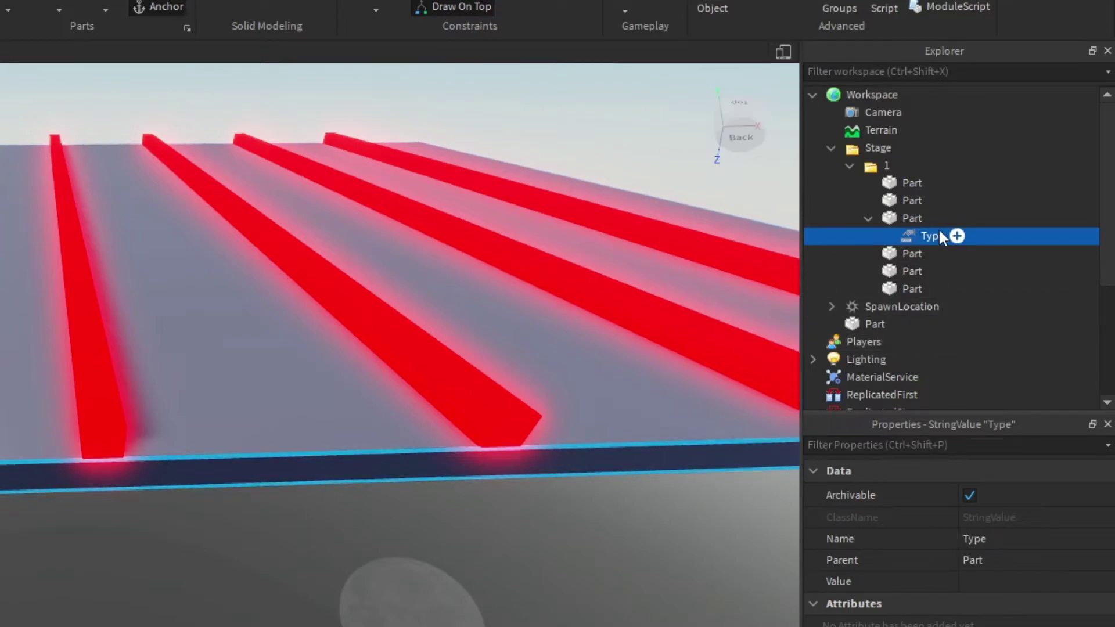
- Set the value of the first red bar's Type object to Lava
{"action": "left_click", "coordinate": [977, 582]}
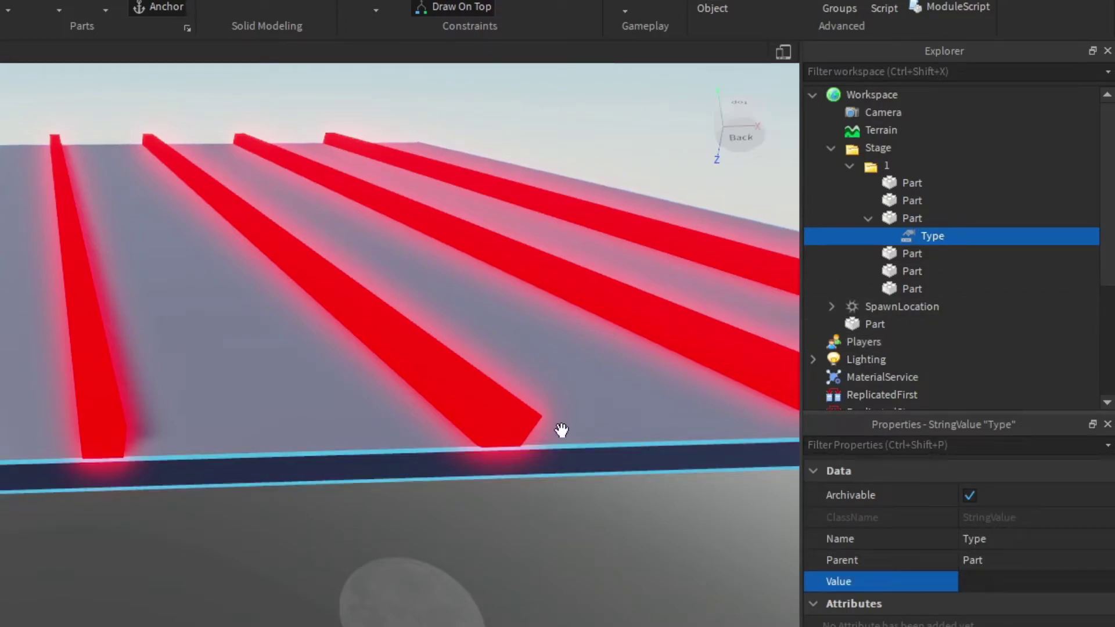
{"action": "left_click", "coordinate": [96, 378]}
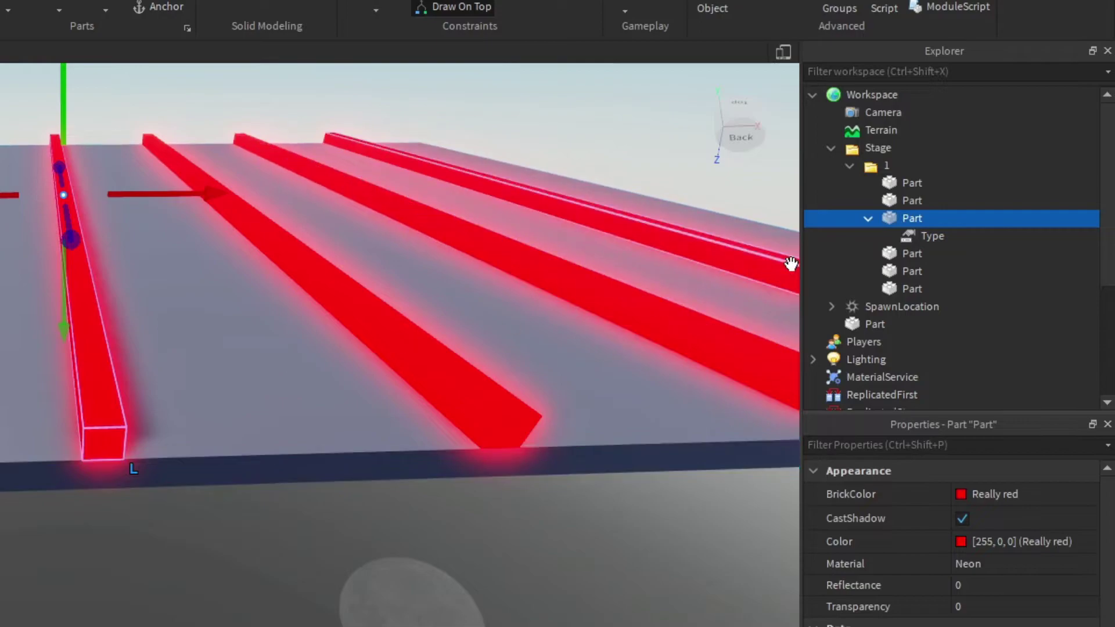
{"action": "left_click", "coordinate": [910, 243]}
{"action": "left_click", "coordinate": [988, 582]}
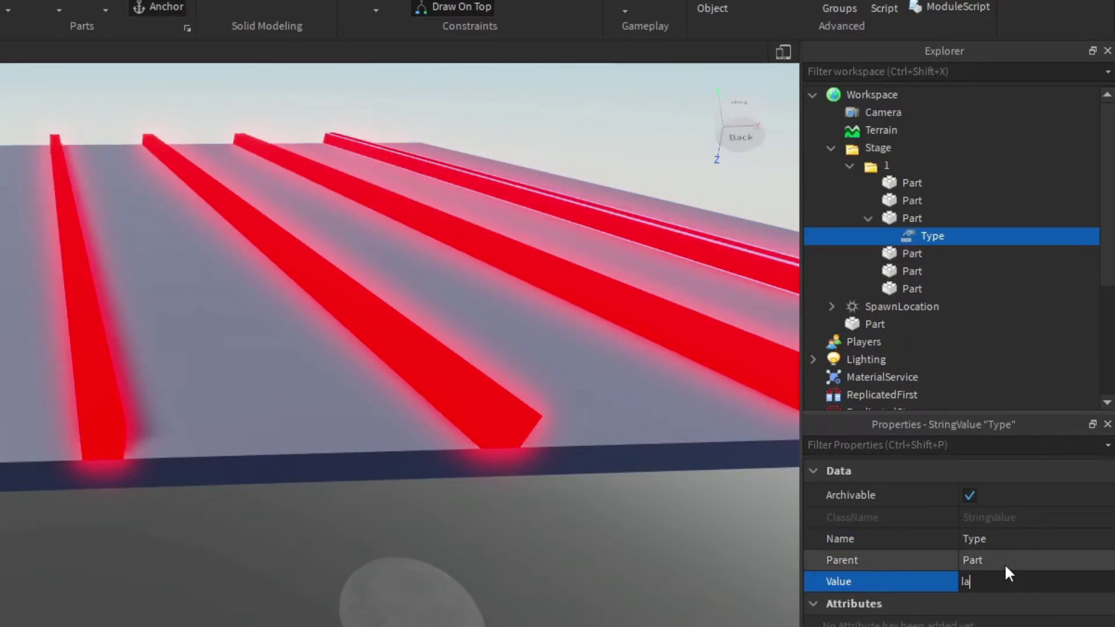
{"action": "type", "text": "Lava"}
{"action": "key", "text": "Return"}
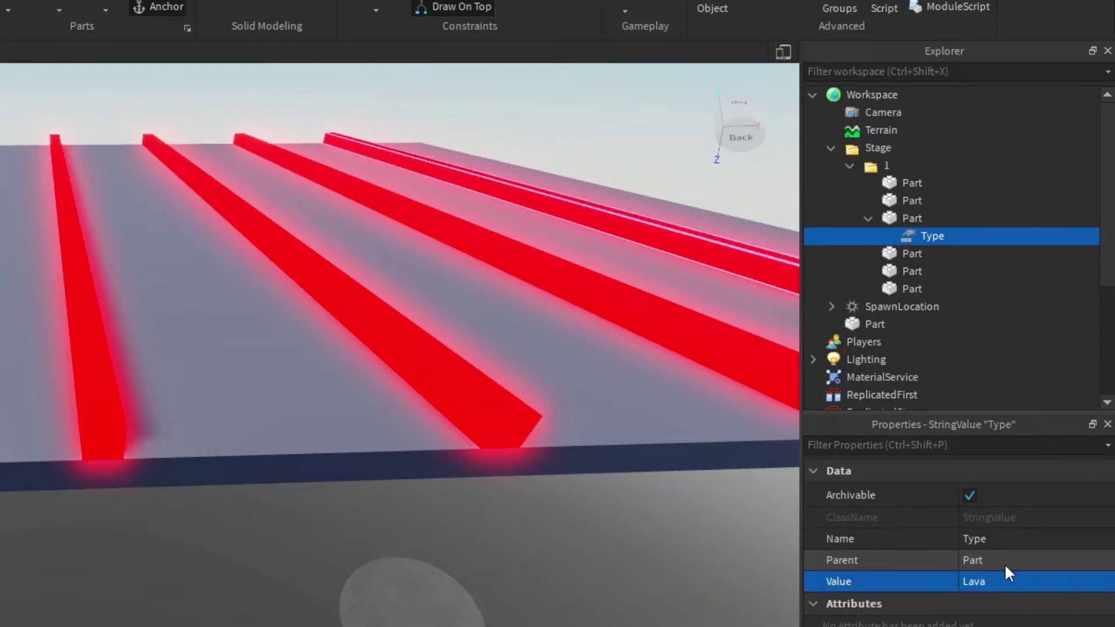
- Copy the Type object and paste it into the other three red bars
{"action": "mouse_move", "coordinate": [947, 293]}
{"action": "right_click", "coordinate": [925, 236]}
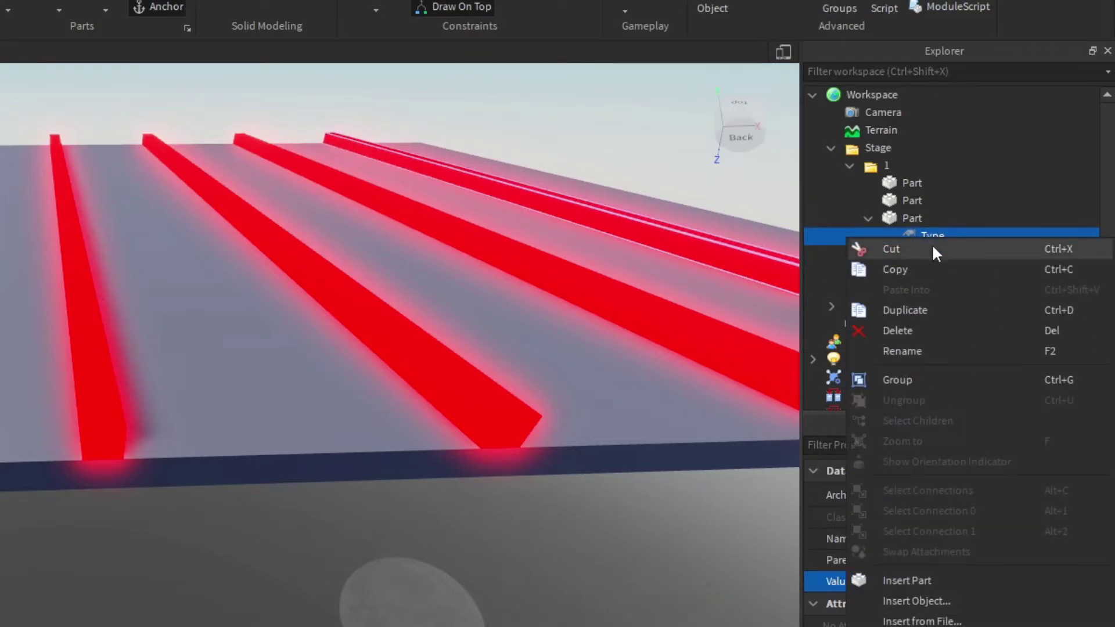
{"action": "left_click", "coordinate": [894, 269]}
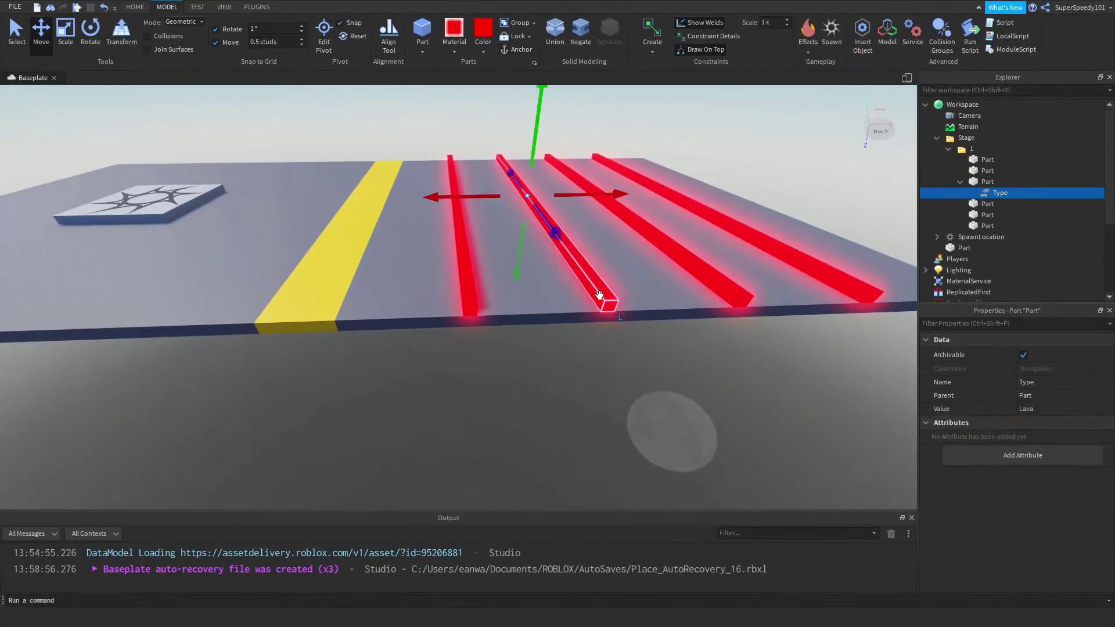
{"action": "left_click", "coordinate": [600, 295]}
{"action": "left_click", "coordinate": [709, 289], "text": "ctrl"}
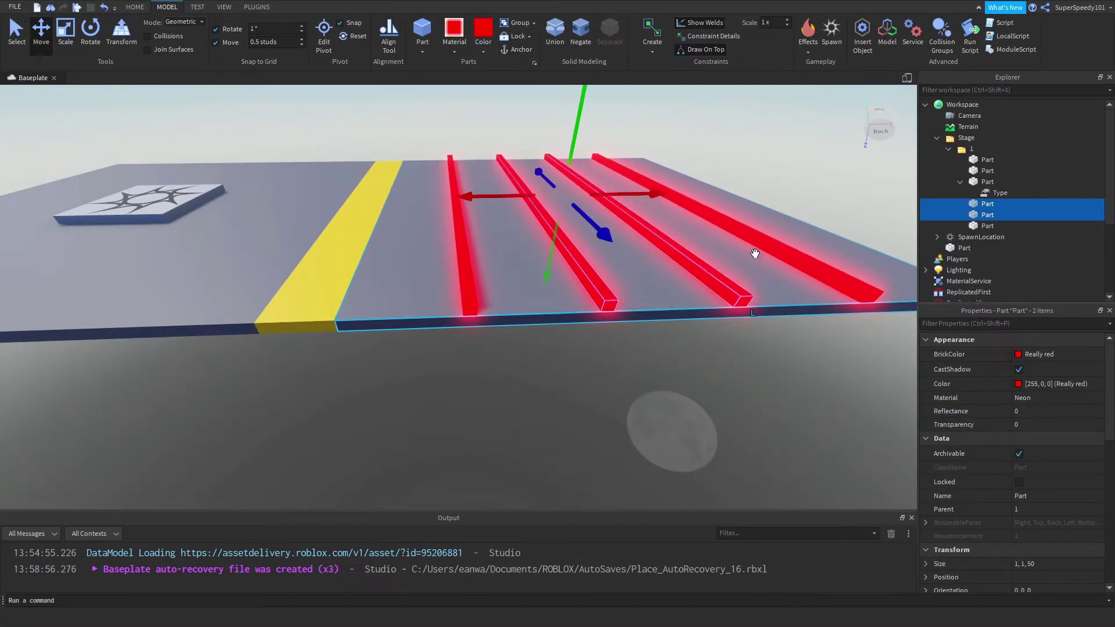
{"action": "left_click", "coordinate": [802, 255], "text": "ctrl"}
{"action": "right_click", "coordinate": [990, 212]}
{"action": "left_click", "coordinate": [989, 241]}
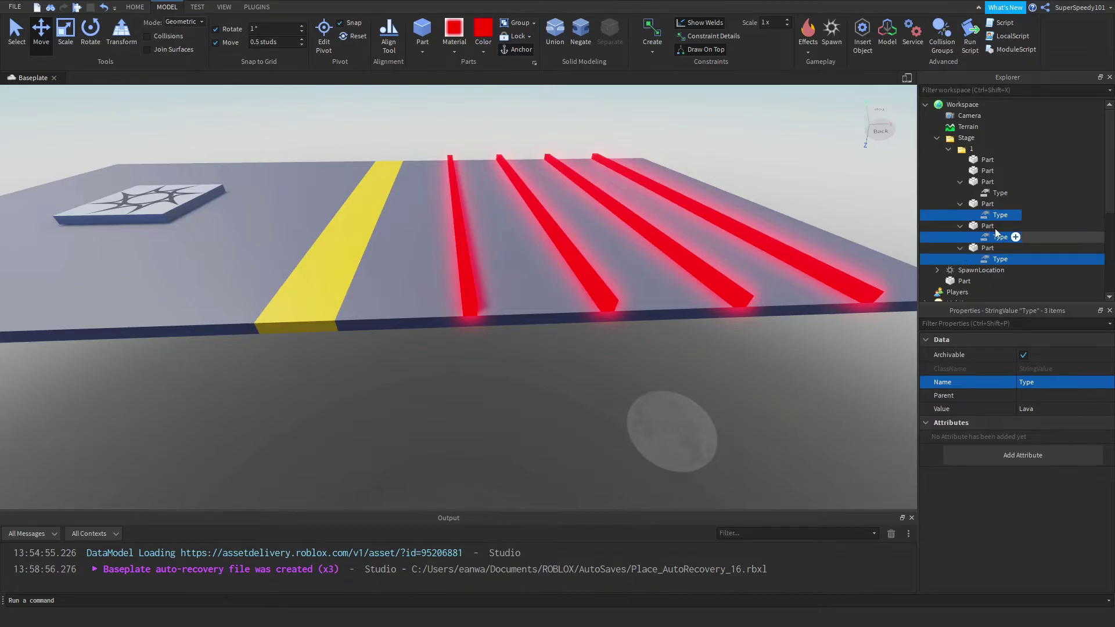
- Check the Type object pasted into the second red bar and collapse the contents of all four bars in folder 1
{"action": "left_click", "coordinate": [994, 216]}
{"action": "left_click", "coordinate": [960, 248]}
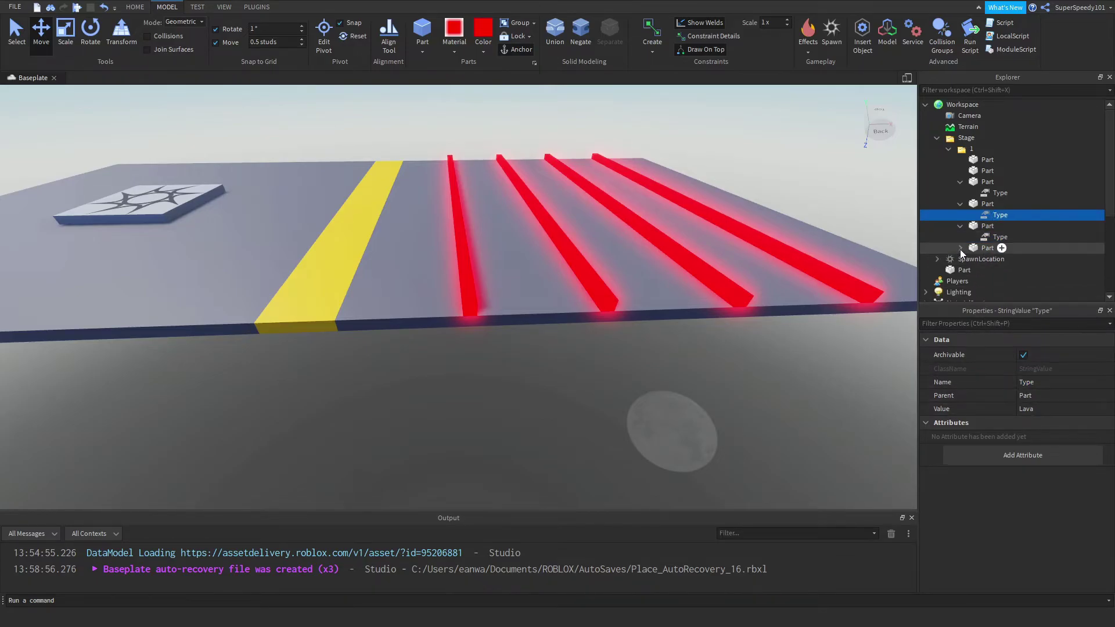
{"action": "left_click", "coordinate": [960, 226]}
{"action": "left_click", "coordinate": [960, 204]}
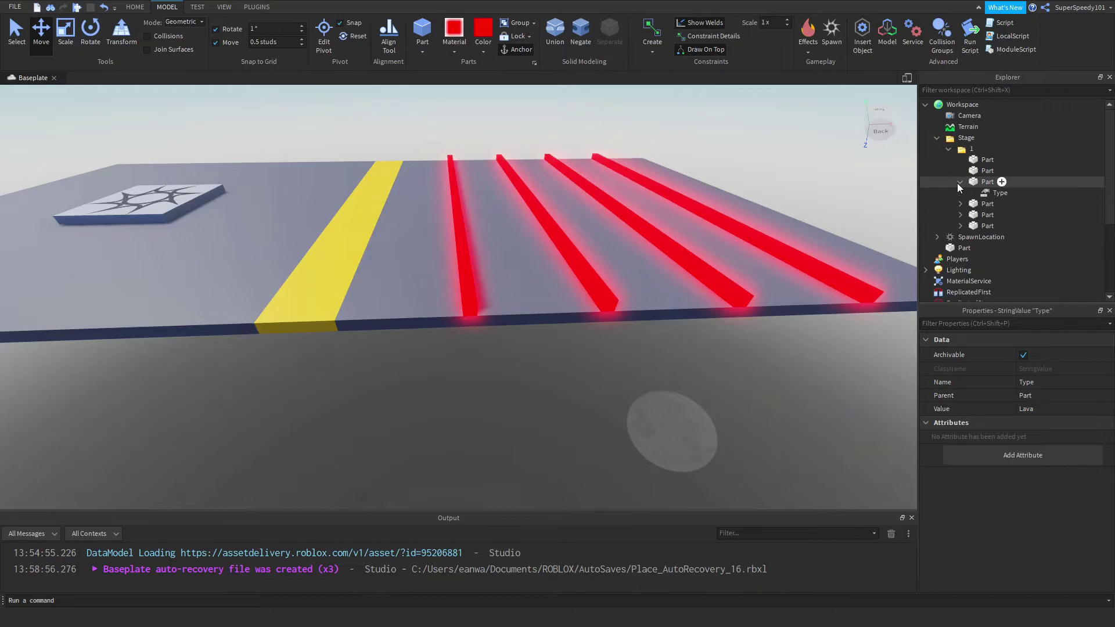
{"action": "left_click", "coordinate": [959, 182]}
- Paste the copied Type object into the yellow divider part in folder 1
{"action": "left_click", "coordinate": [982, 171]}
{"action": "left_click", "coordinate": [981, 160]}
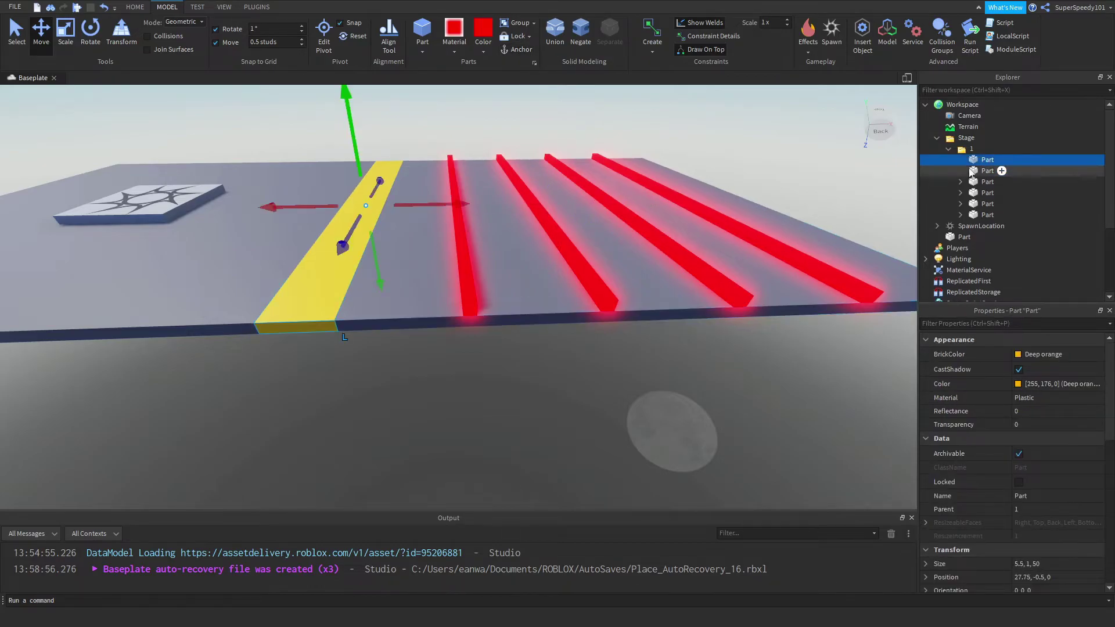
{"action": "key", "text": "f"}
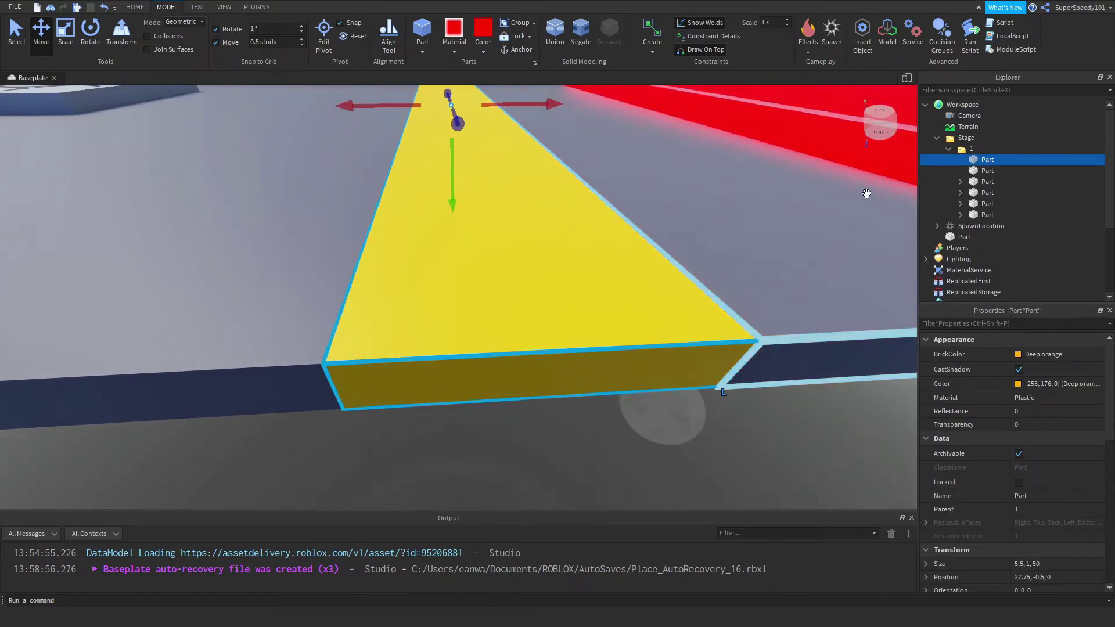
{"action": "right_click", "coordinate": [981, 162]}
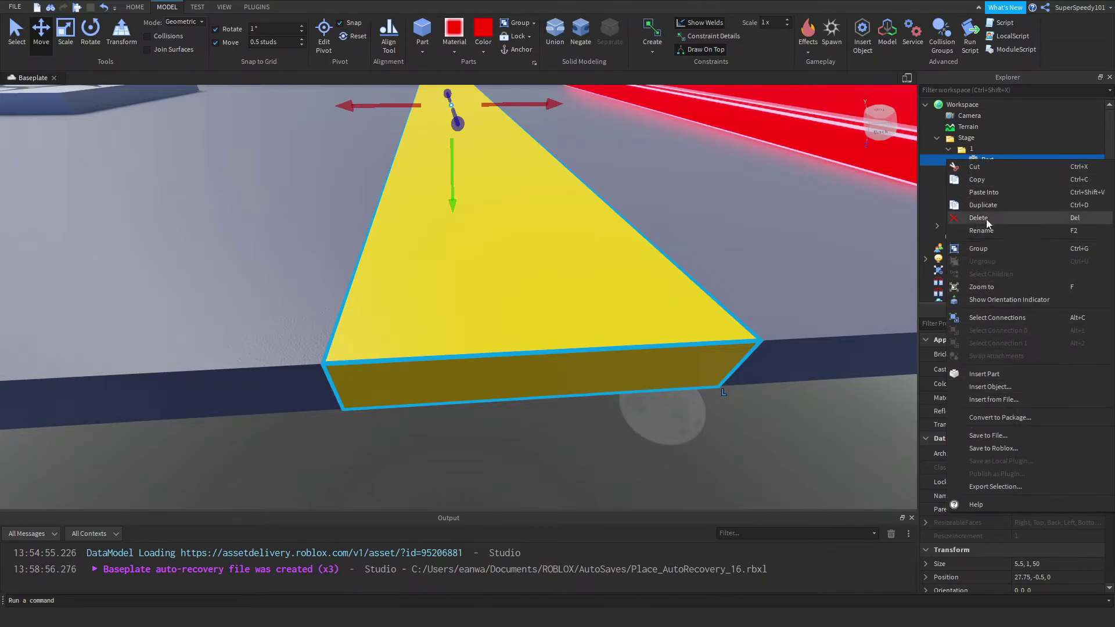
{"action": "left_click", "coordinate": [981, 194]}
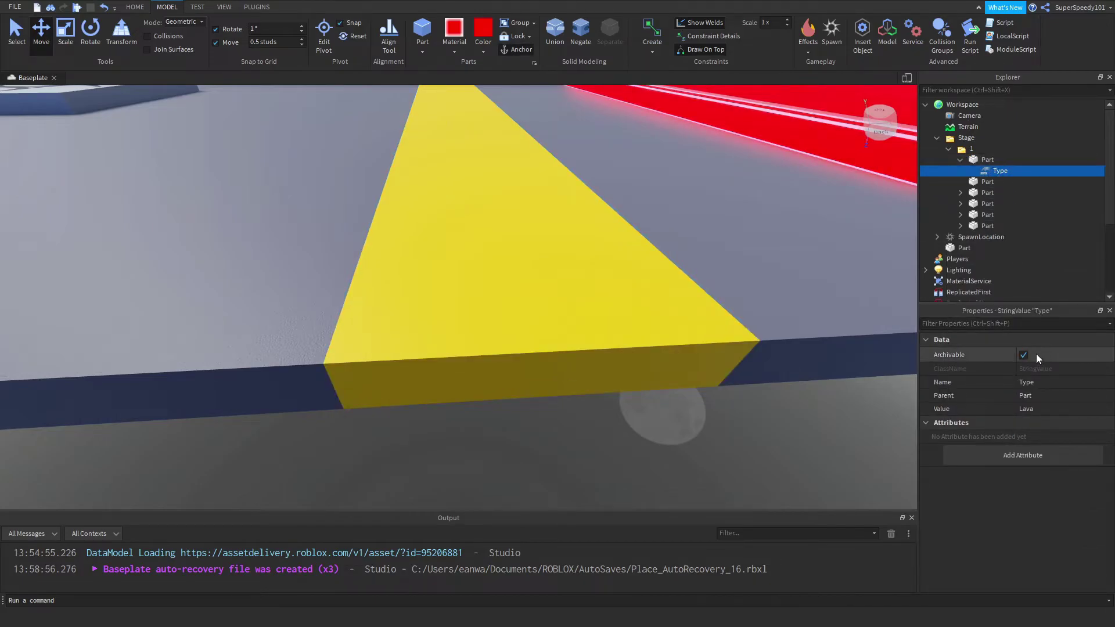
- Set the value of the yellow divider's Type object to Start and collapse the divider's contents
{"action": "left_click", "coordinate": [1031, 409]}
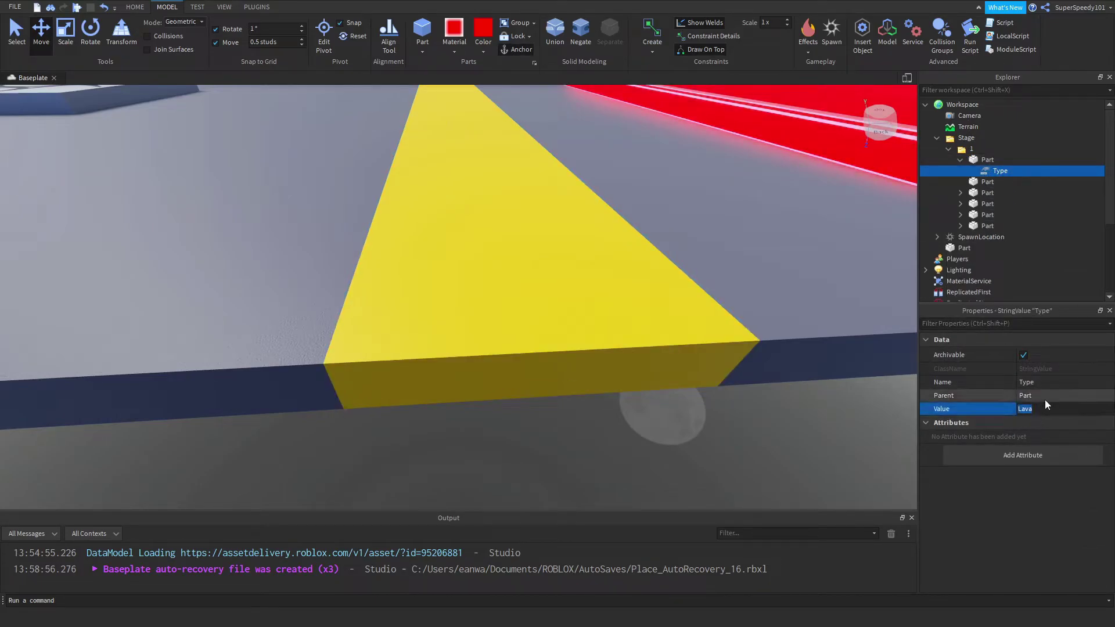
{"action": "key", "text": "BackSpace"}
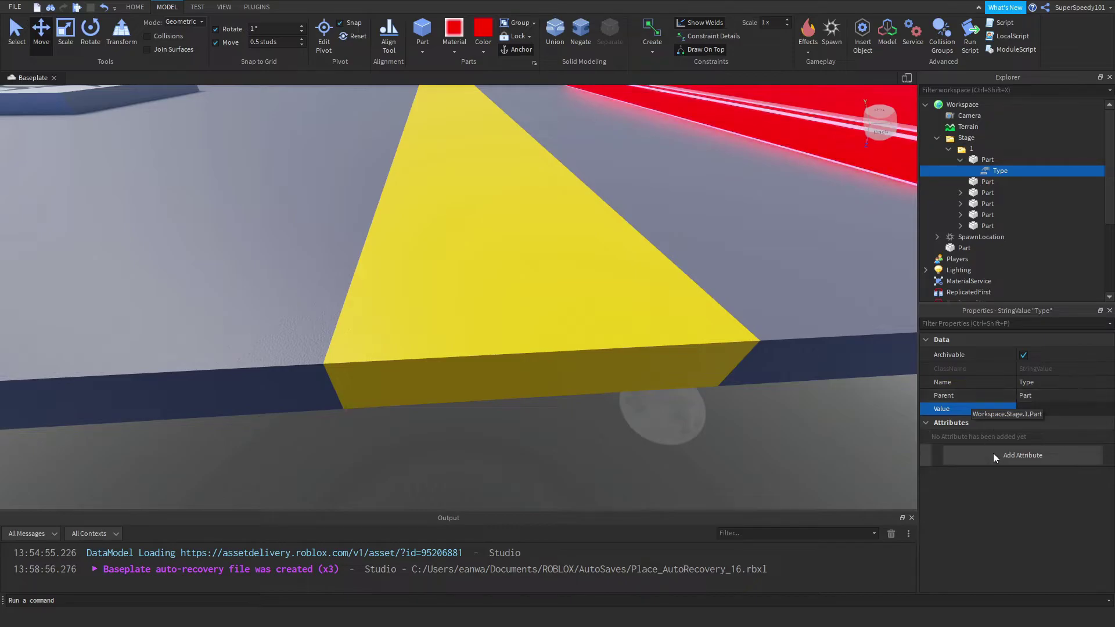
{"action": "type", "text": "Start"}
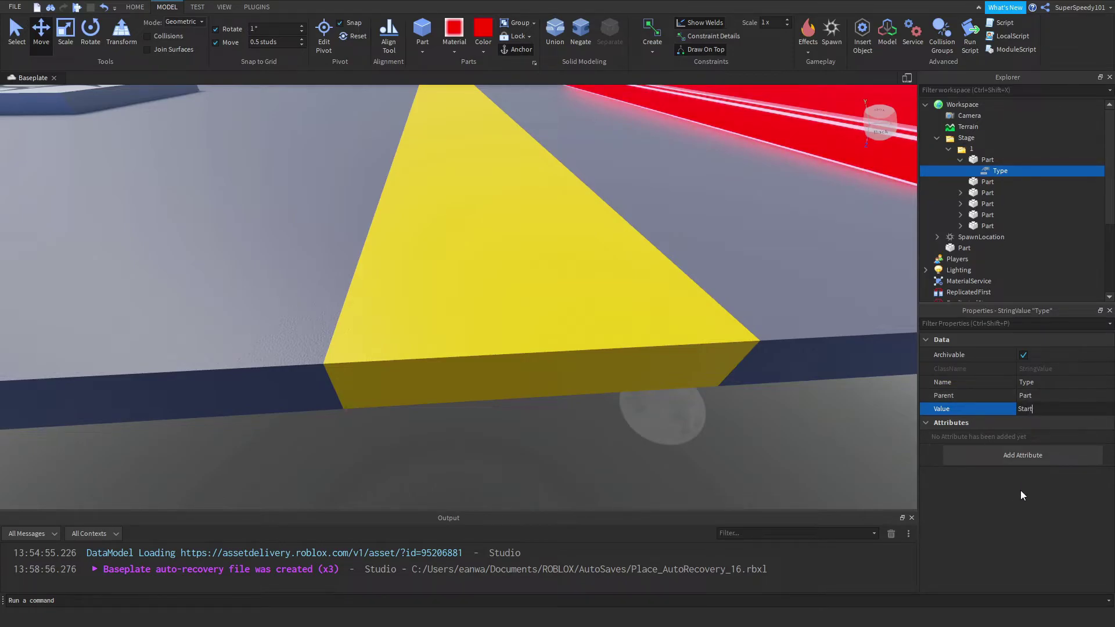
{"action": "key", "text": "Return"}
{"action": "left_click", "coordinate": [792, 440]}
{"action": "scroll", "coordinate": [792, 440], "scroll_direction": "down", "scroll_amount": 5}
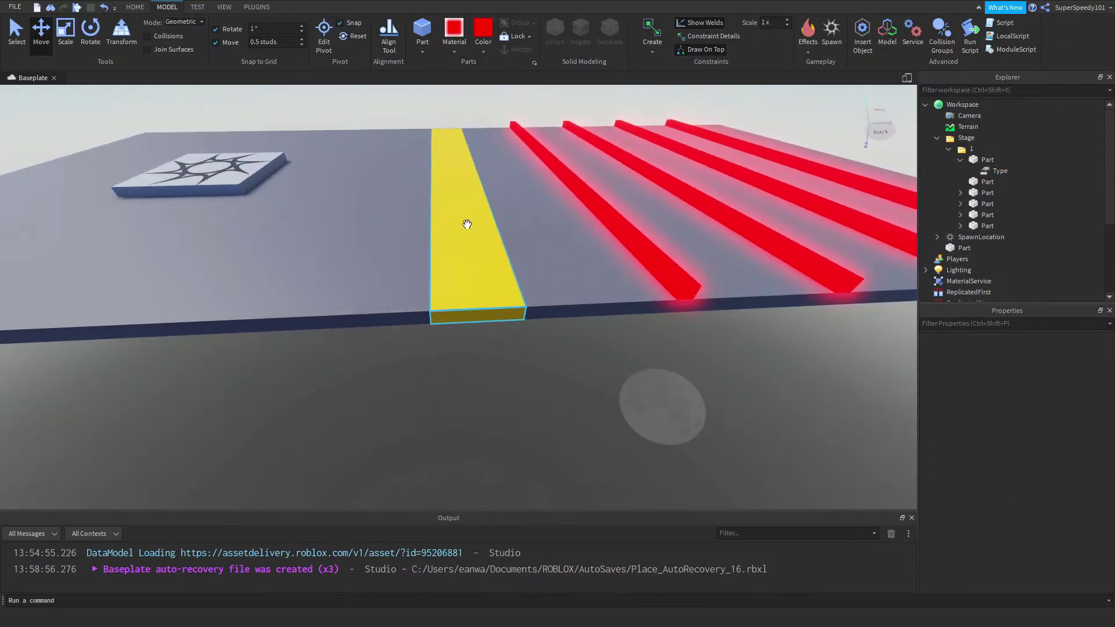
{"action": "right_click_drag", "start_coordinate": [588, 353], "coordinate": [541, 365]}
{"action": "left_click", "coordinate": [960, 160]}
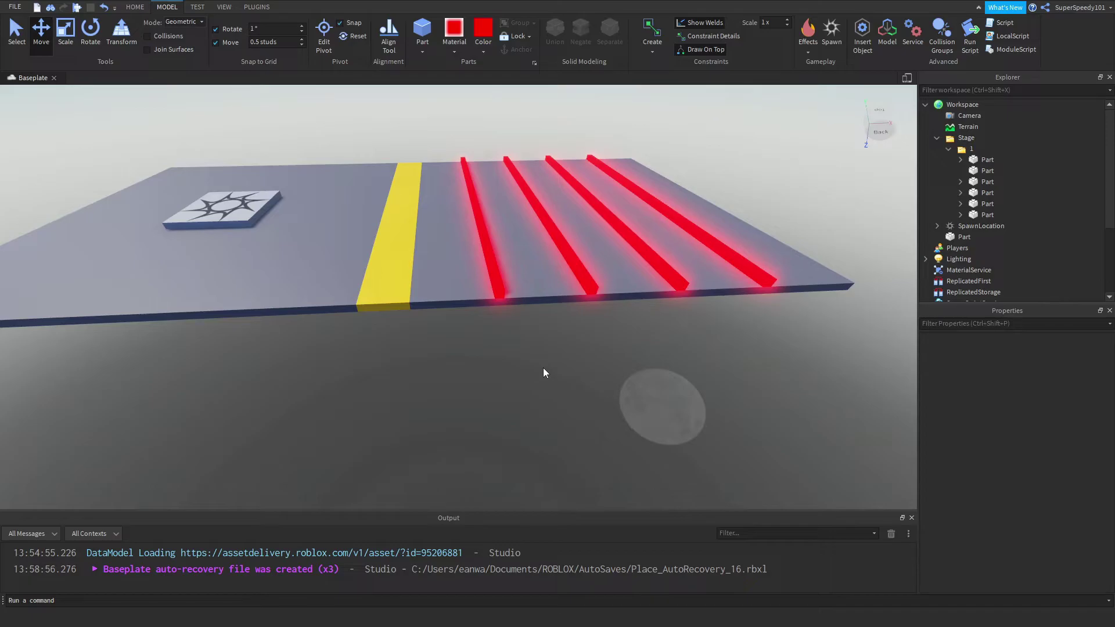
{"action": "scroll", "coordinate": [542, 367], "scroll_direction": "up", "scroll_amount": 5}
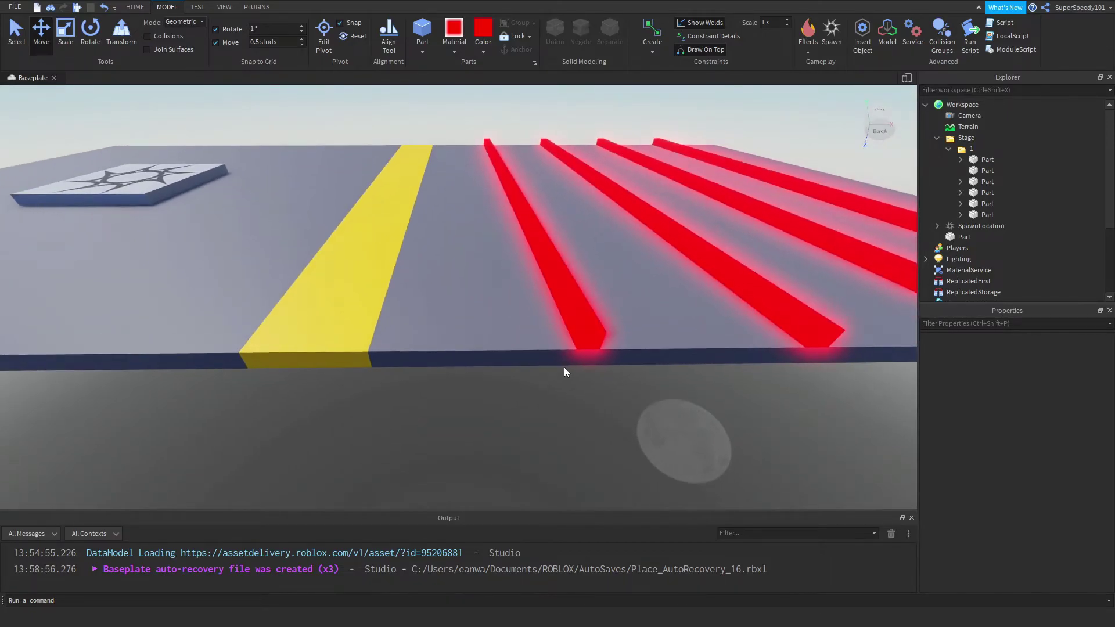
{"action": "right_click_drag", "start_coordinate": [522, 414], "coordinate": [523, 415]}
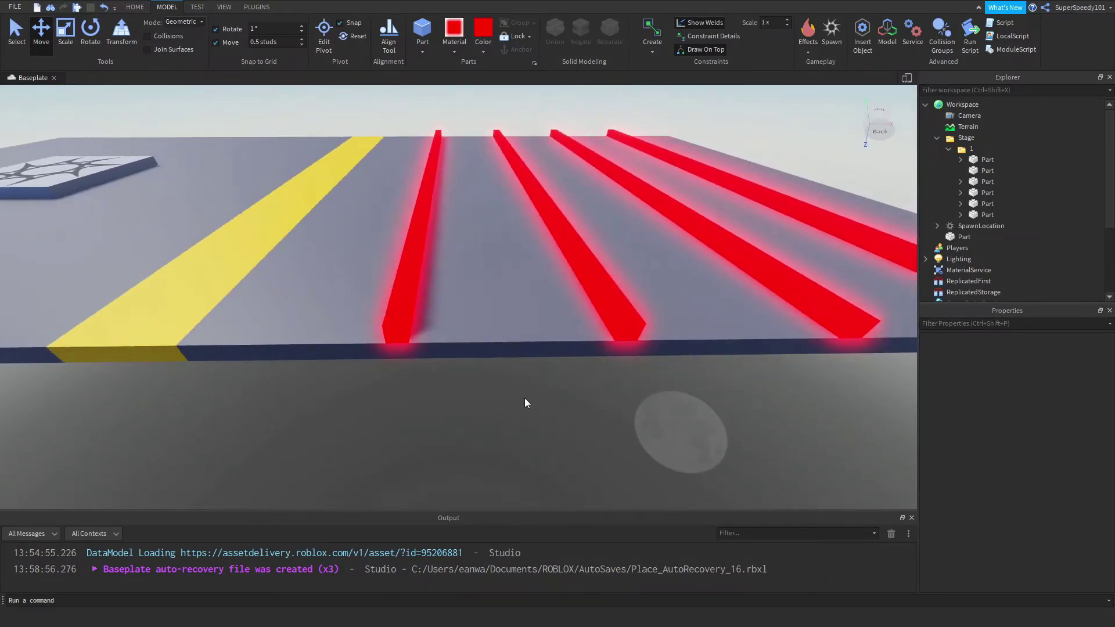
{"action": "scroll", "coordinate": [526, 402], "scroll_direction": "down", "scroll_amount": 2}
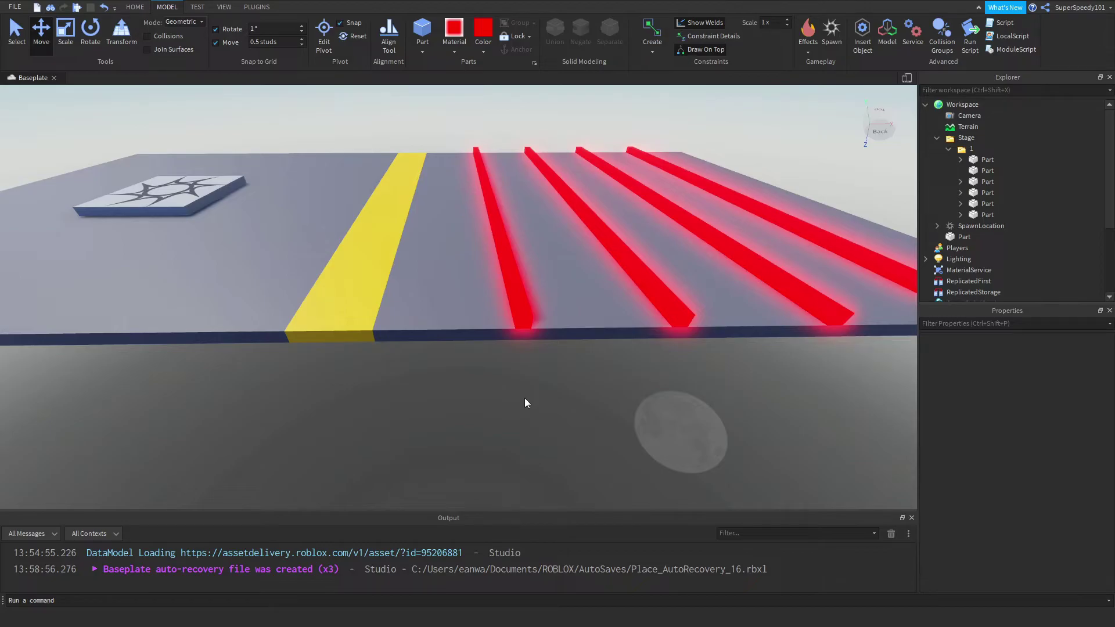
{"action": "scroll", "coordinate": [524, 398], "scroll_direction": "down", "scroll_amount": 3}
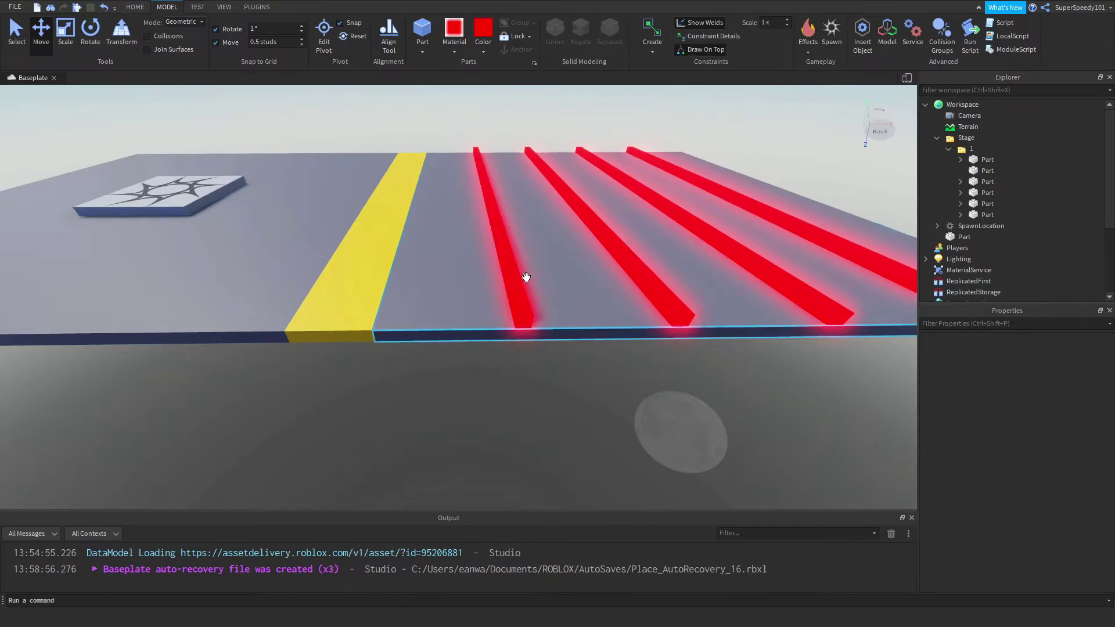
{"action": "scroll", "coordinate": [541, 329], "scroll_direction": "up", "scroll_amount": 2}
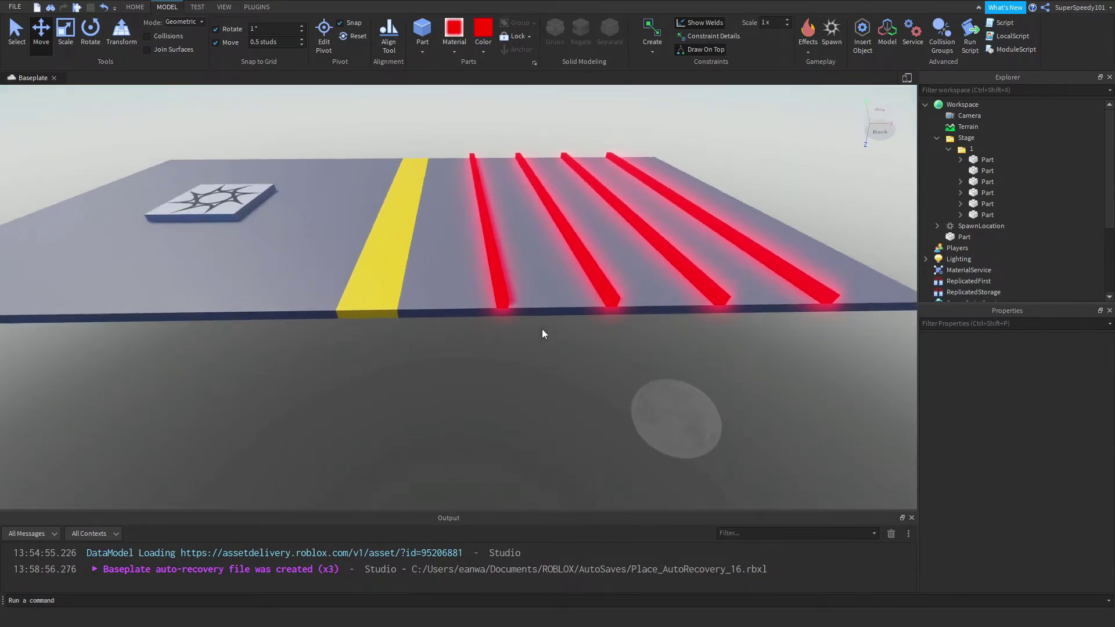
{"action": "scroll", "coordinate": [542, 334], "scroll_direction": "up", "scroll_amount": 1}
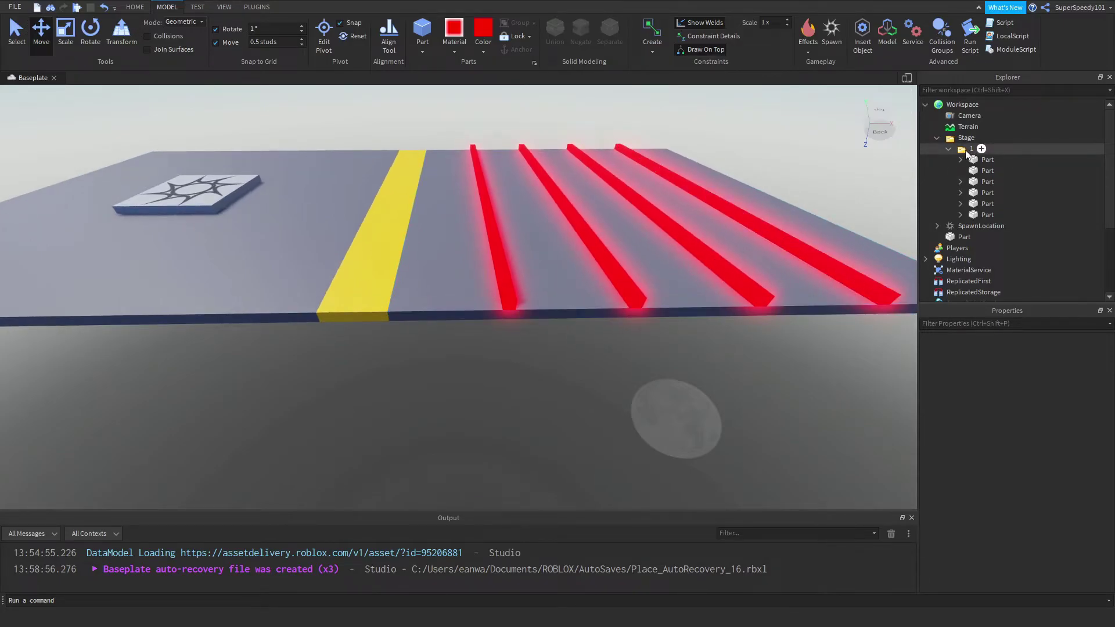
- Duplicate stage folder 1 and rename the copy as 2
{"action": "left_click", "coordinate": [967, 150]}
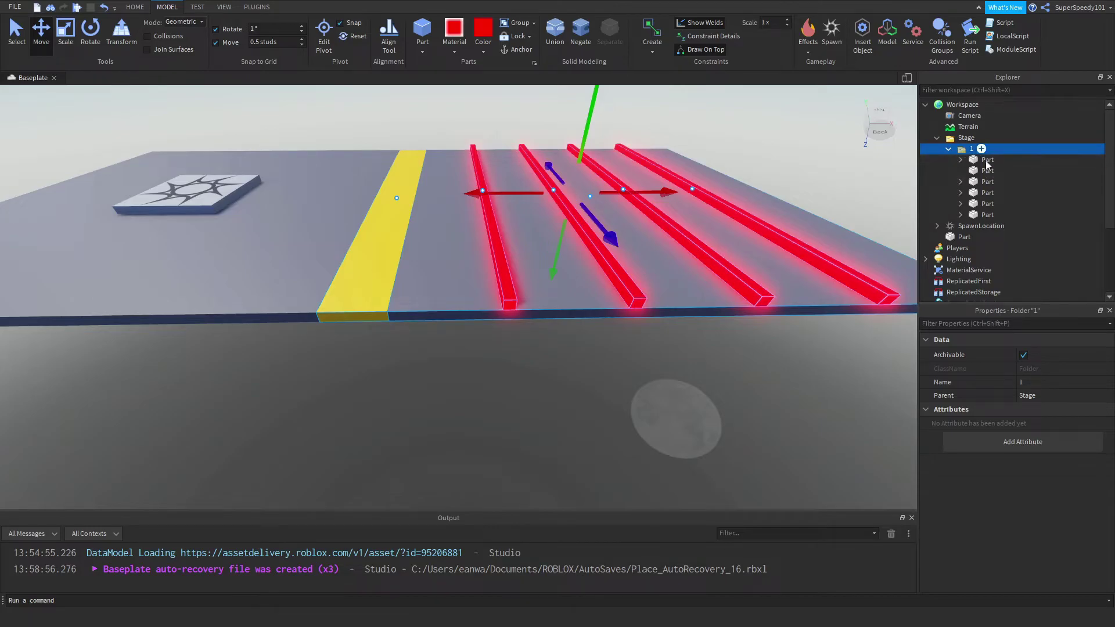
{"action": "key", "text": "ctrl+d"}
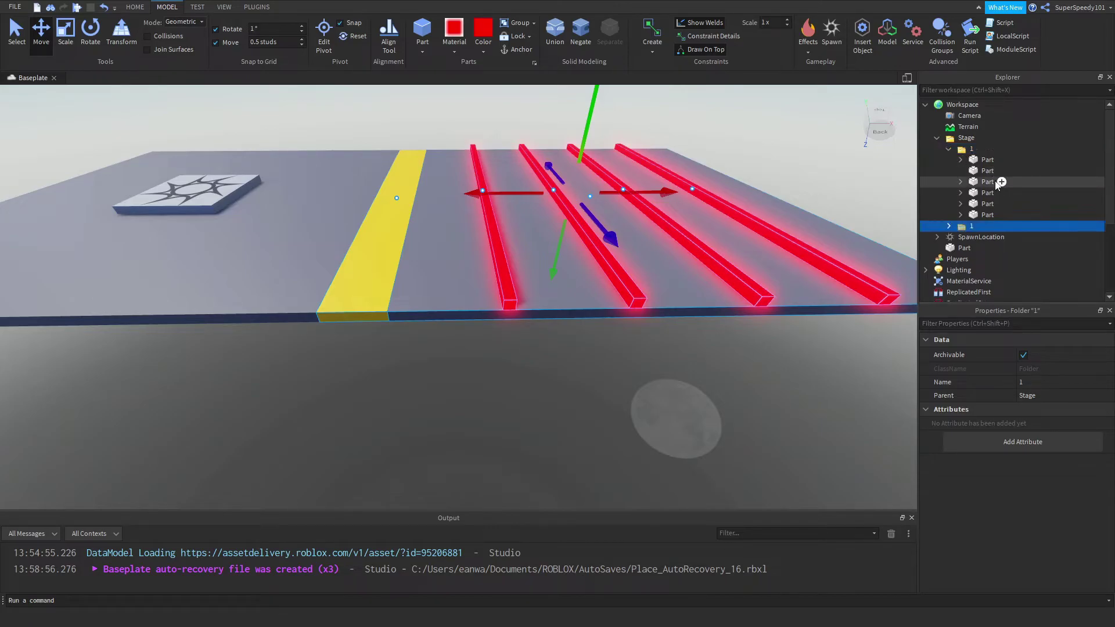
{"action": "right_click", "coordinate": [969, 231]}
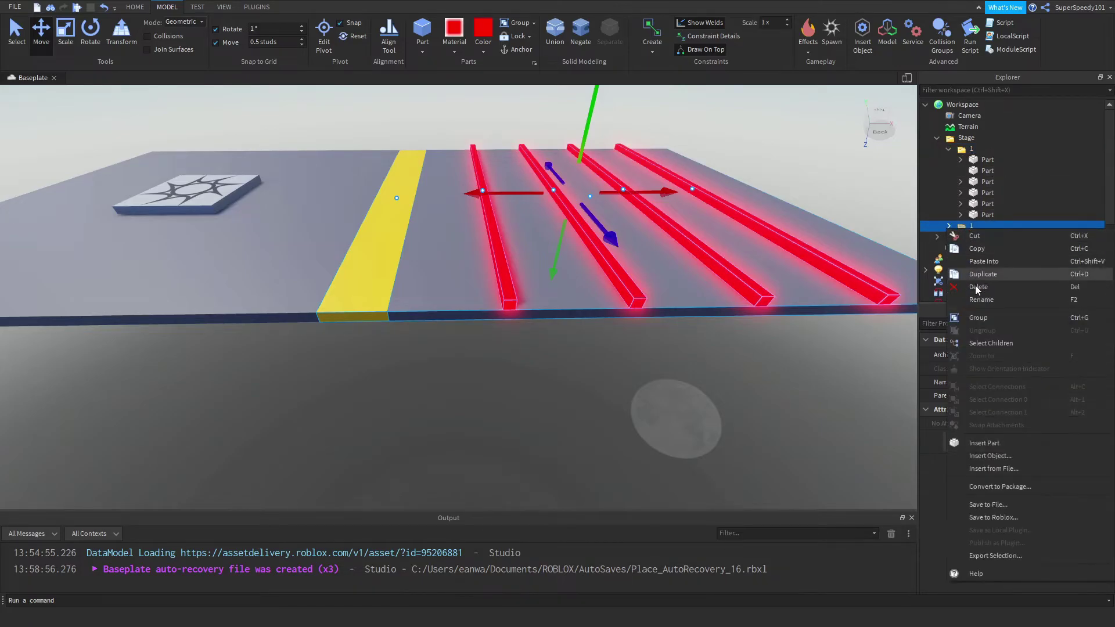
{"action": "left_click", "coordinate": [972, 318]}
{"action": "type", "text": "2"}
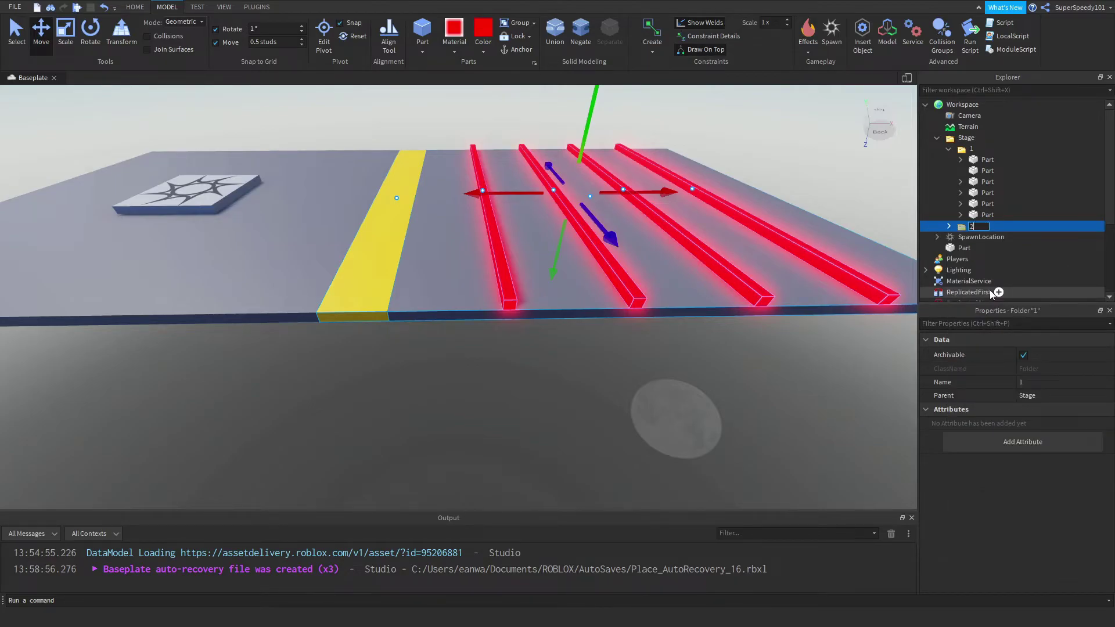
{"action": "key", "text": "Return"}
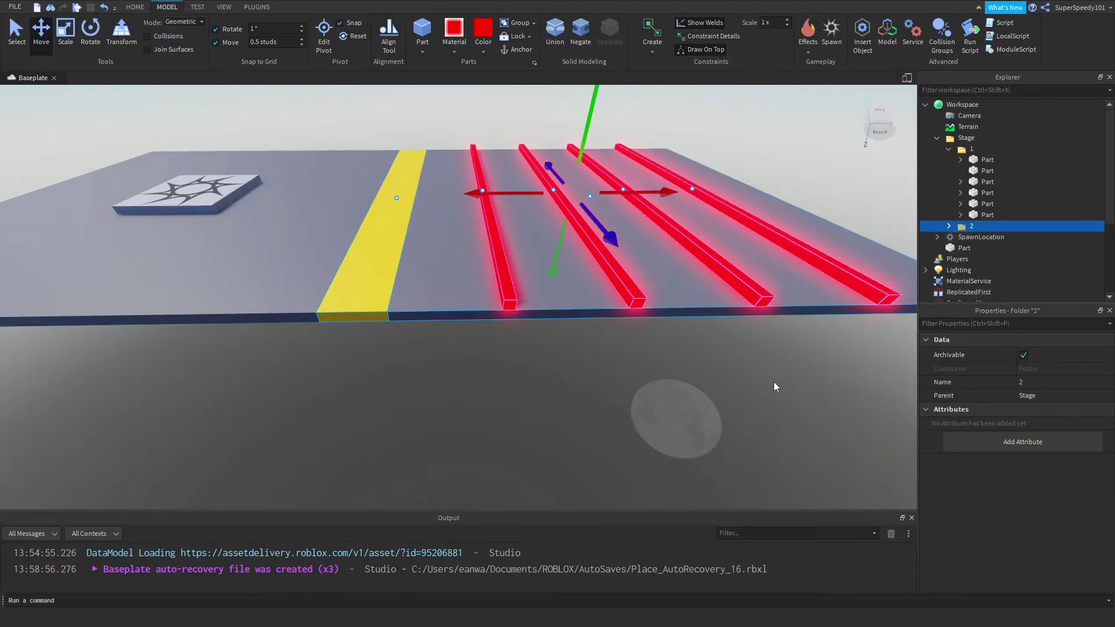
- Move all the parts of folder 2 lengthwise so its yellow divider meets the far end of the first stage
{"action": "right_click_drag", "start_coordinate": [549, 301], "coordinate": [547, 305]}
{"action": "scroll", "coordinate": [547, 305], "scroll_direction": "down", "scroll_amount": 5}
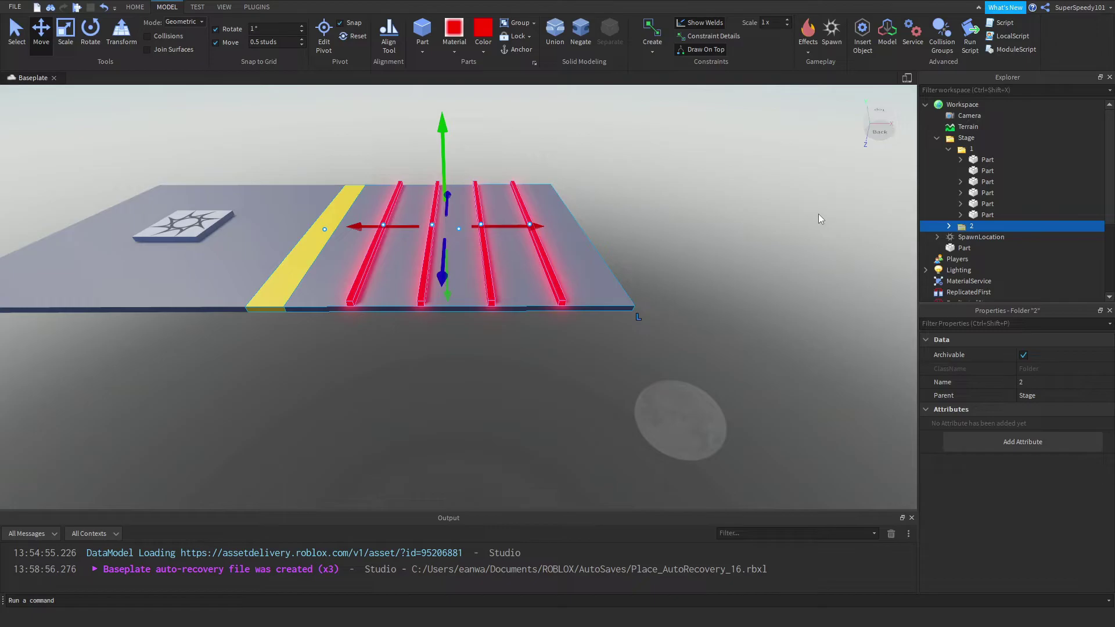
{"action": "scroll", "coordinate": [529, 187], "scroll_direction": "up", "scroll_amount": 4}
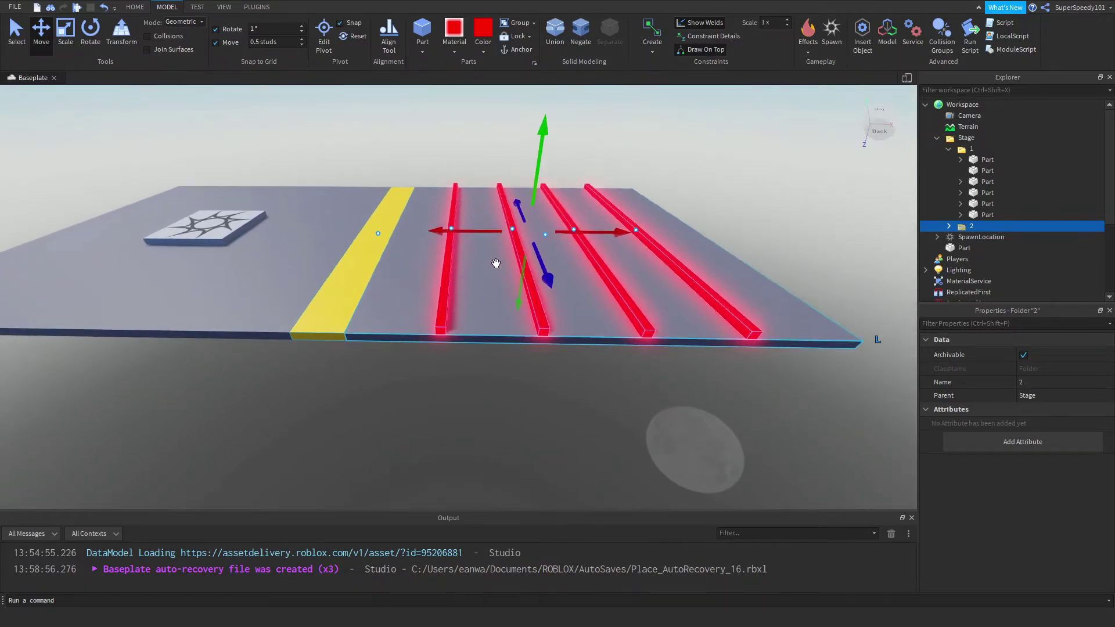
{"action": "scroll", "coordinate": [392, 367], "scroll_direction": "up", "scroll_amount": 8}
{"action": "scroll", "coordinate": [394, 371], "scroll_direction": "down", "scroll_amount": 12}
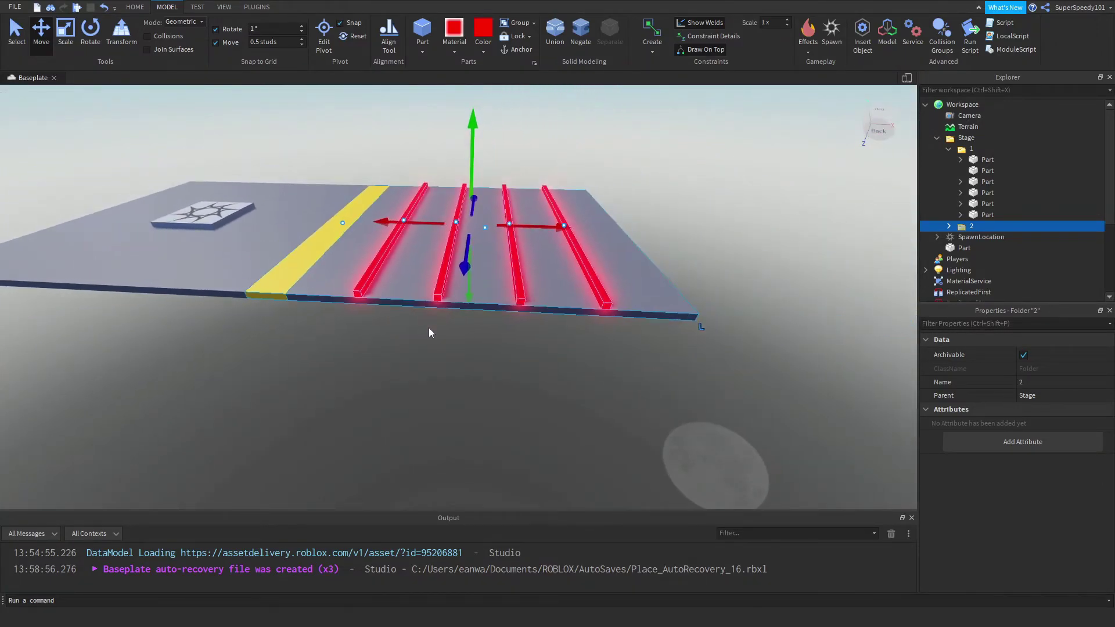
{"action": "scroll", "coordinate": [402, 282], "scroll_direction": "down", "scroll_amount": 1}
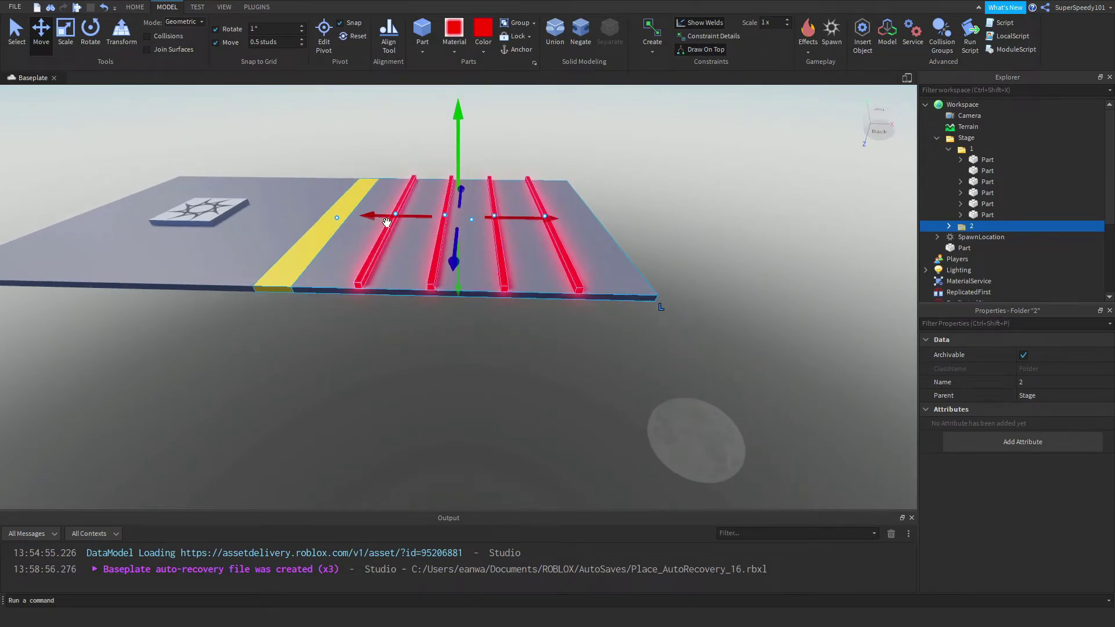
{"action": "left_click", "coordinate": [975, 217]}
{"action": "left_click", "coordinate": [967, 227]}
{"action": "left_click_drag", "start_coordinate": [387, 216], "coordinate": [532, 230]}
{"action": "key", "text": "w"}
{"action": "key", "text": "a"}
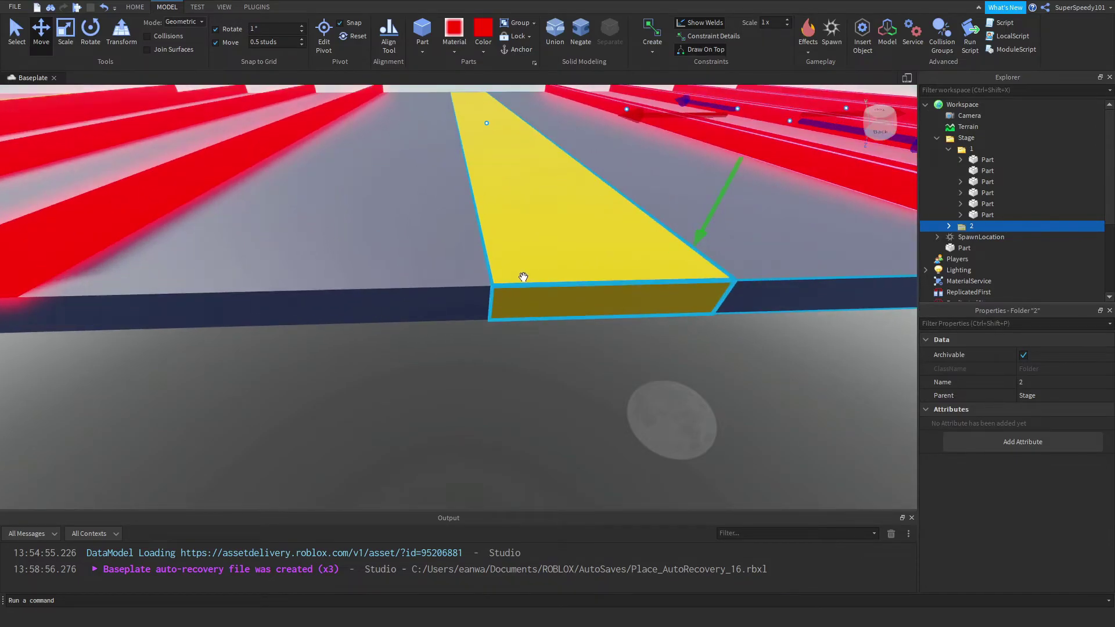
{"action": "scroll", "coordinate": [477, 384], "scroll_direction": "down", "scroll_amount": 10}
{"action": "left_click", "coordinate": [470, 368]}
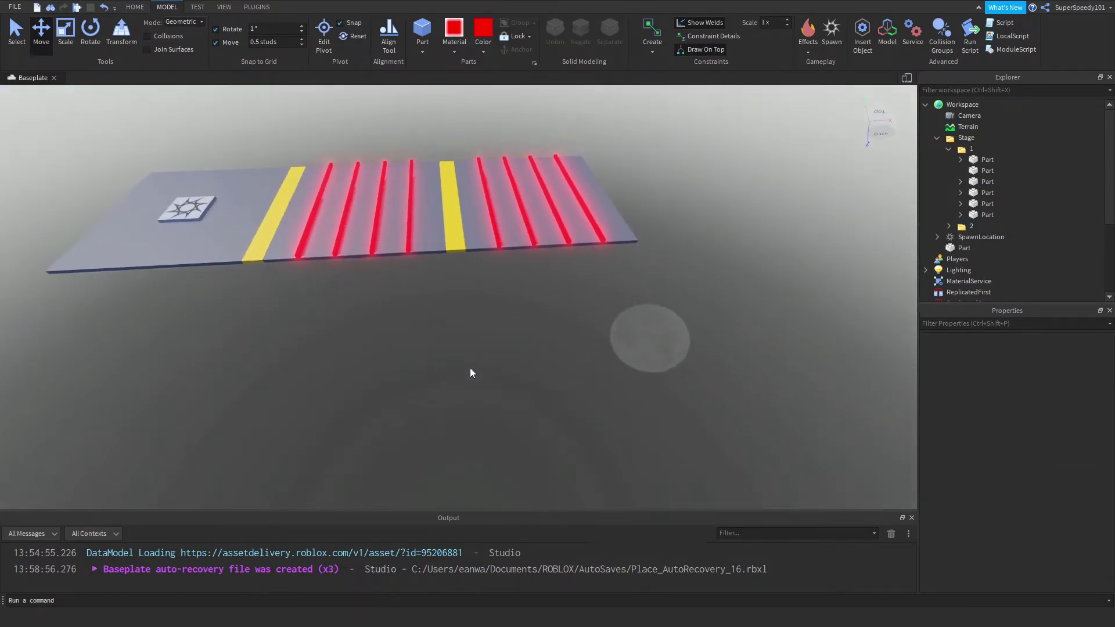
- Scale the red bar nearest folder 2's yellow divider down to a length of 13 studs
{"action": "scroll", "coordinate": [469, 367], "scroll_direction": "down", "scroll_amount": 2}
{"action": "key", "text": "d"}
{"action": "key", "text": "w"}
{"action": "right_click_drag", "start_coordinate": [461, 350], "coordinate": [456, 360]}
{"action": "key", "text": "w"}
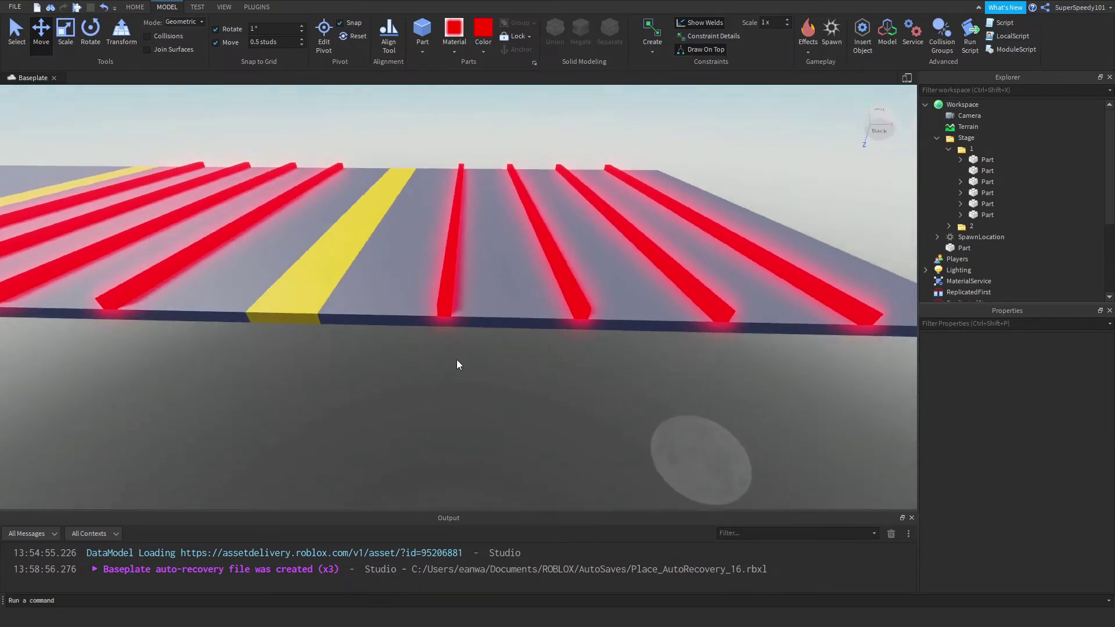
{"action": "key", "text": "d"}
{"action": "key", "text": "s"}
{"action": "right_click_drag", "start_coordinate": [408, 313], "coordinate": [408, 313]}
{"action": "left_click", "coordinate": [416, 279]}
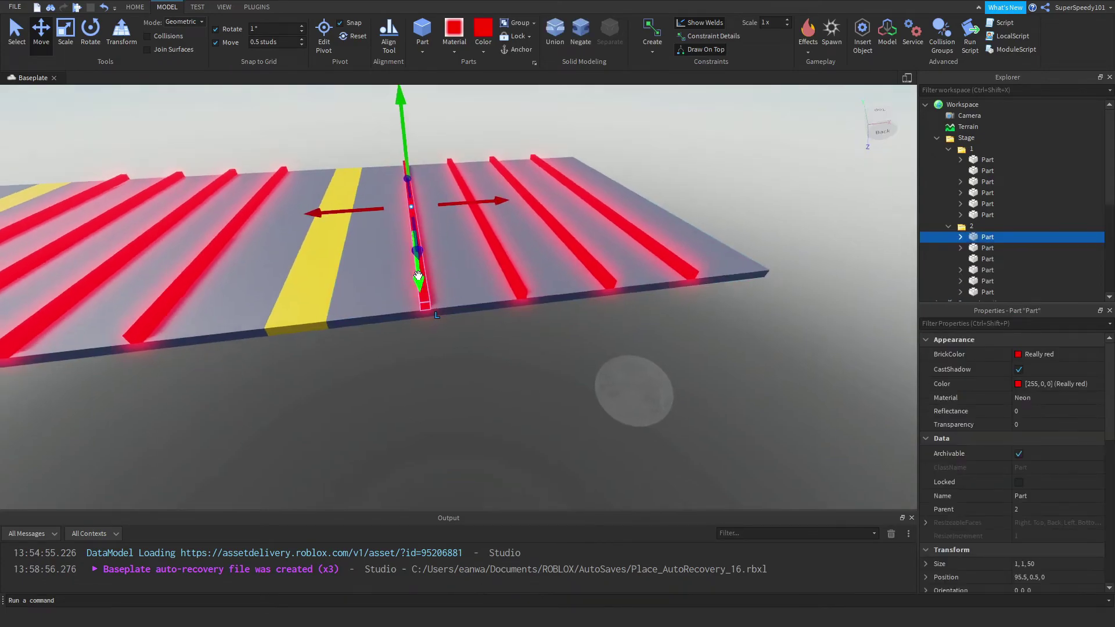
{"action": "key", "text": "f"}
{"action": "left_click", "coordinate": [73, 27]}
{"action": "scroll", "coordinate": [357, 173], "scroll_direction": "down", "scroll_amount": 3}
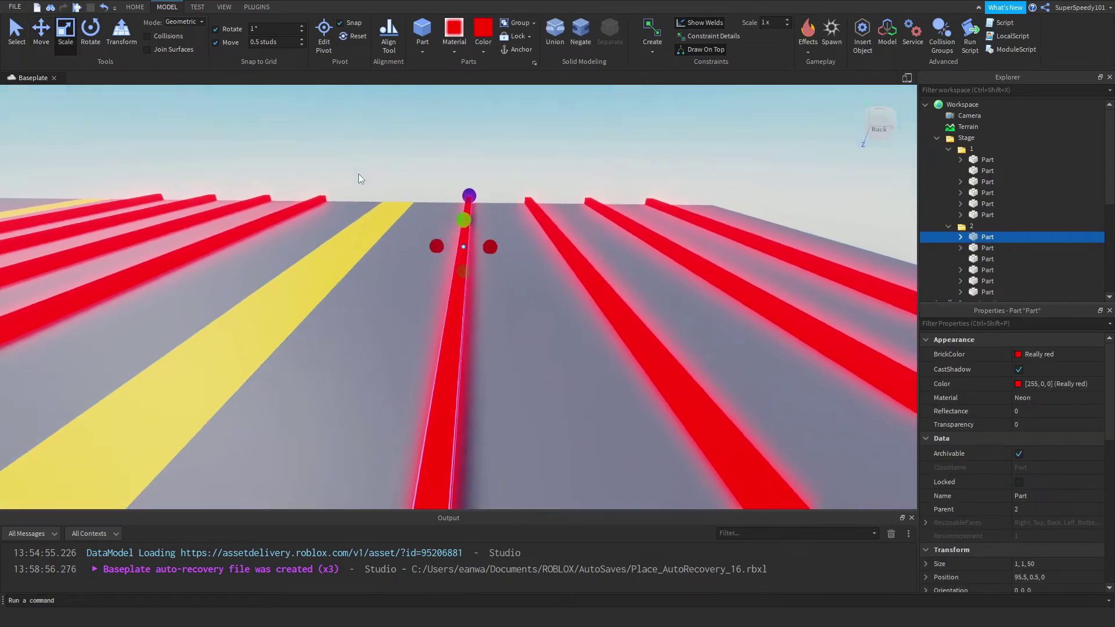
{"action": "right_click_drag", "start_coordinate": [357, 173], "coordinate": [358, 173]}
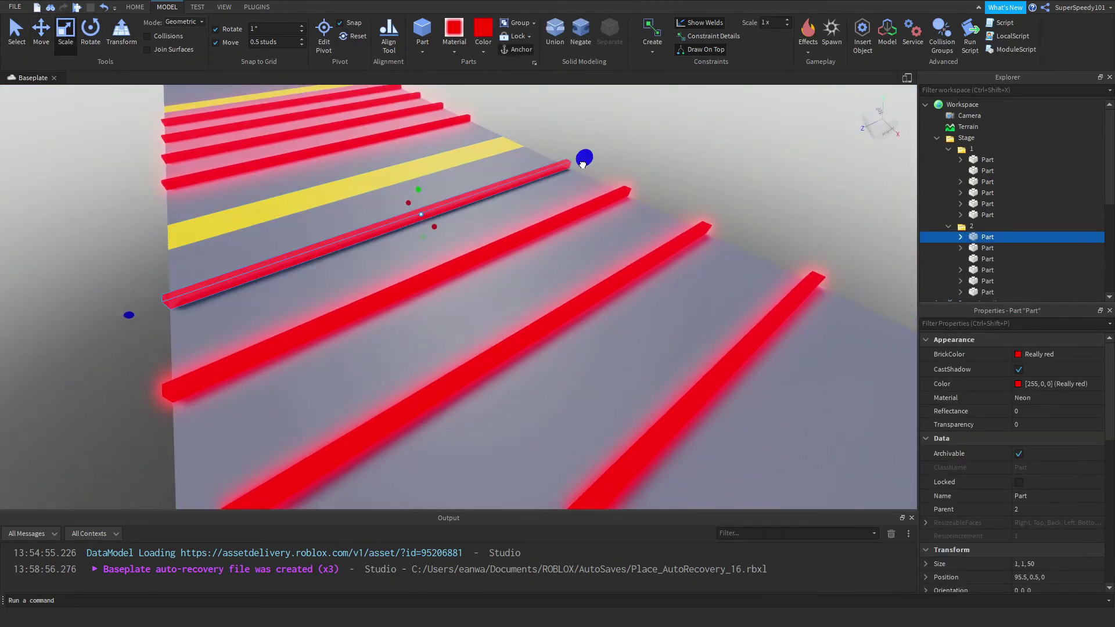
{"action": "left_click_drag", "start_coordinate": [584, 164], "coordinate": [439, 241]}
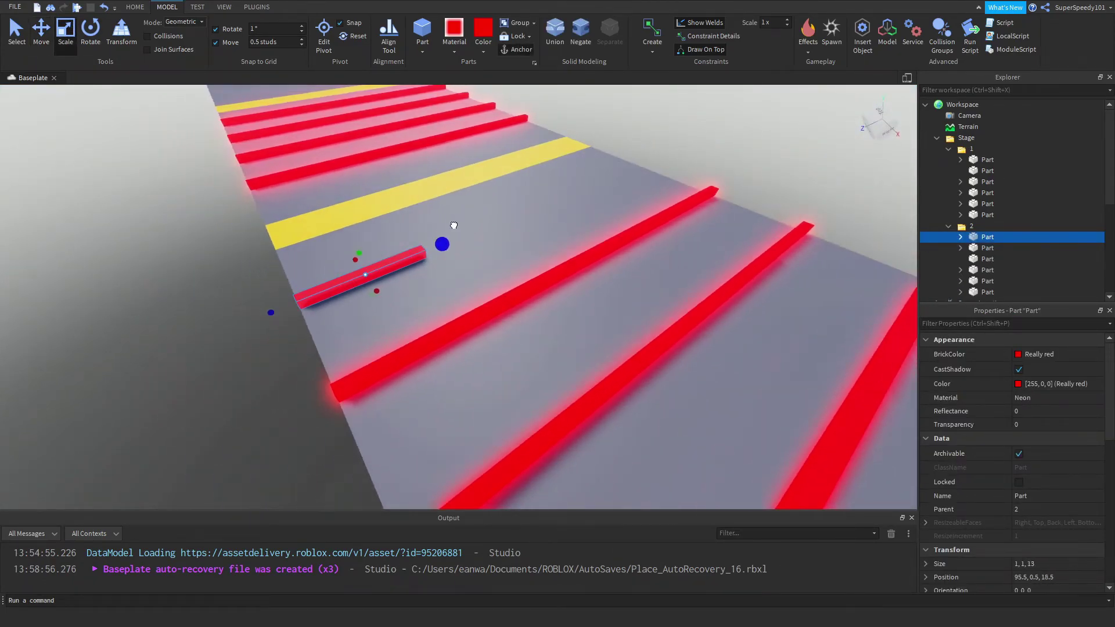
- Resize the shortened red bar beside folder 2's divider to 11 studs long and make it taller
{"action": "right_click_drag", "start_coordinate": [439, 242], "coordinate": [488, 235]}
{"action": "scroll", "coordinate": [487, 234], "scroll_direction": "down", "scroll_amount": 2}
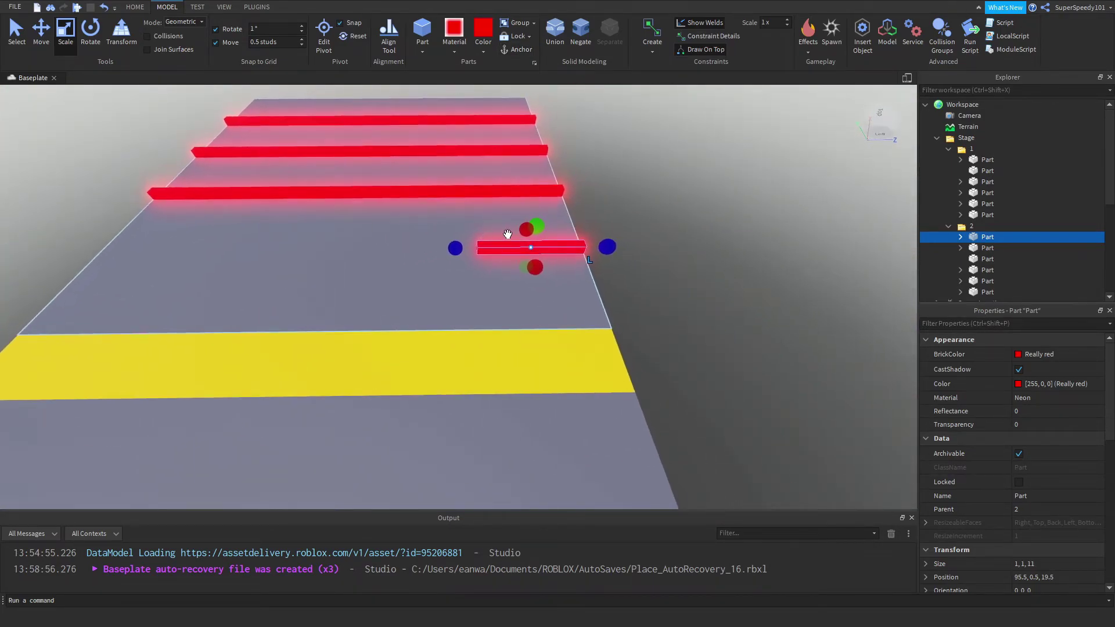
{"action": "left_click_drag", "start_coordinate": [542, 233], "coordinate": [541, 229]}
{"action": "left_click_drag", "start_coordinate": [544, 190], "coordinate": [547, 217]}
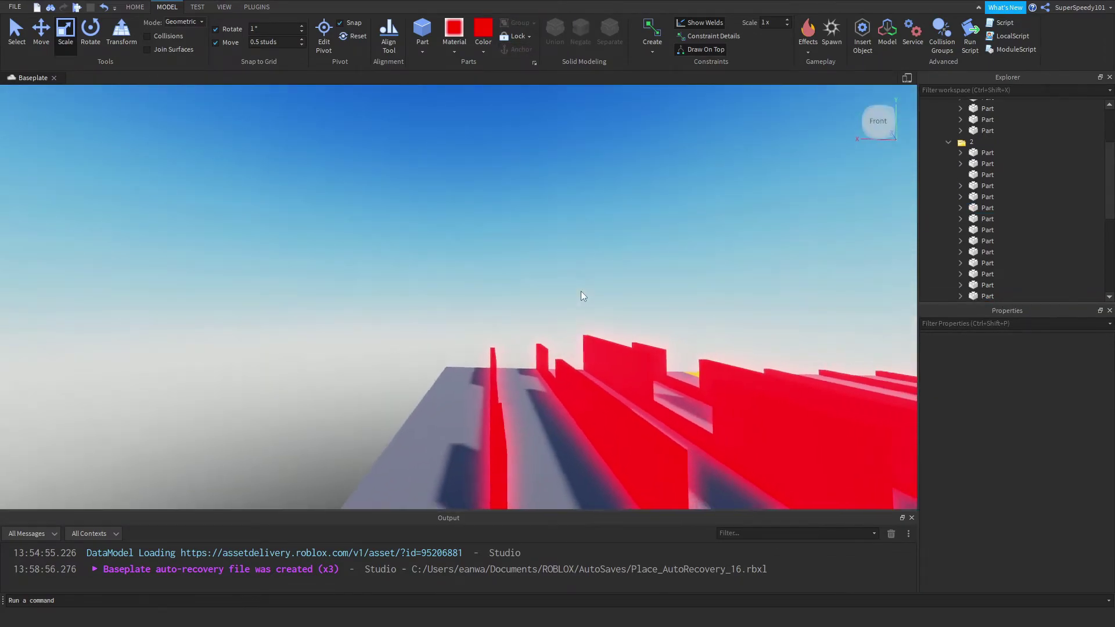
- Scale down the height of the 30-stud-long red wall in folder 2
{"action": "right_click_drag", "start_coordinate": [581, 291], "coordinate": [581, 291]}
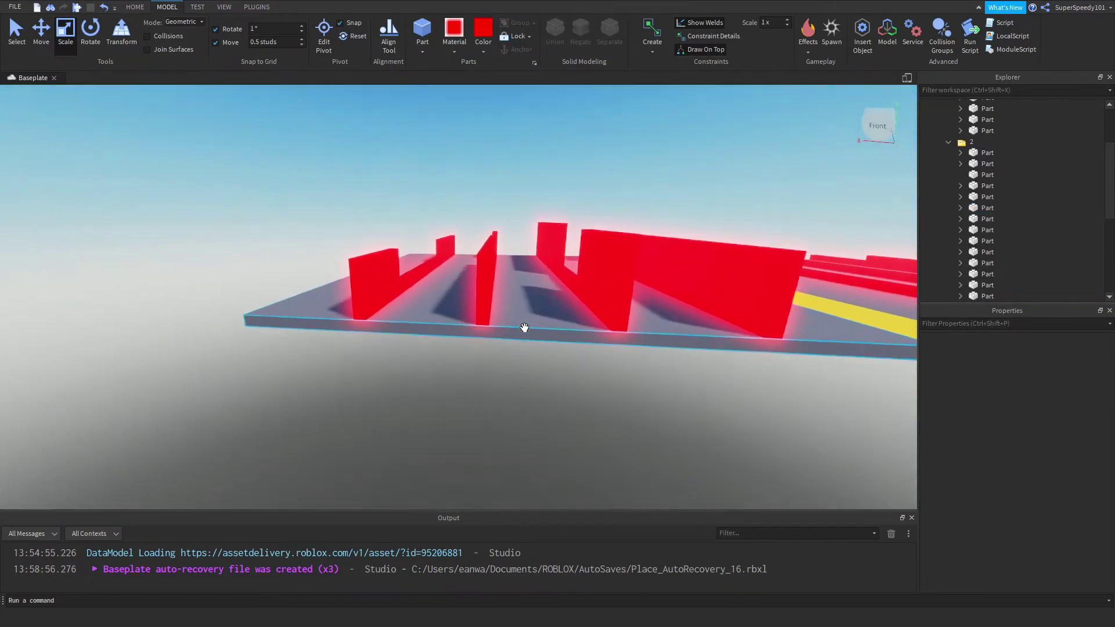
{"action": "right_click_drag", "start_coordinate": [524, 327], "coordinate": [524, 327]}
{"action": "key", "text": "d"}
{"action": "left_click", "coordinate": [520, 314]}
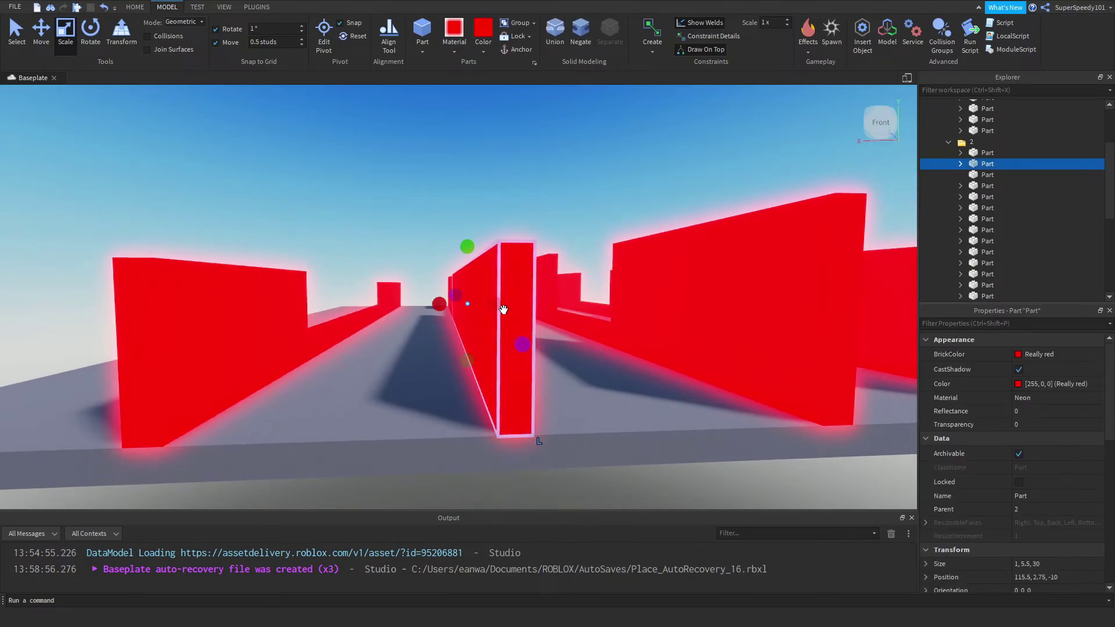
{"action": "key", "text": "d"}
{"action": "key", "text": "s"}
{"action": "key", "text": "d"}
{"action": "key", "text": "a"}
{"action": "right_click_drag", "start_coordinate": [503, 309], "coordinate": [503, 309]}
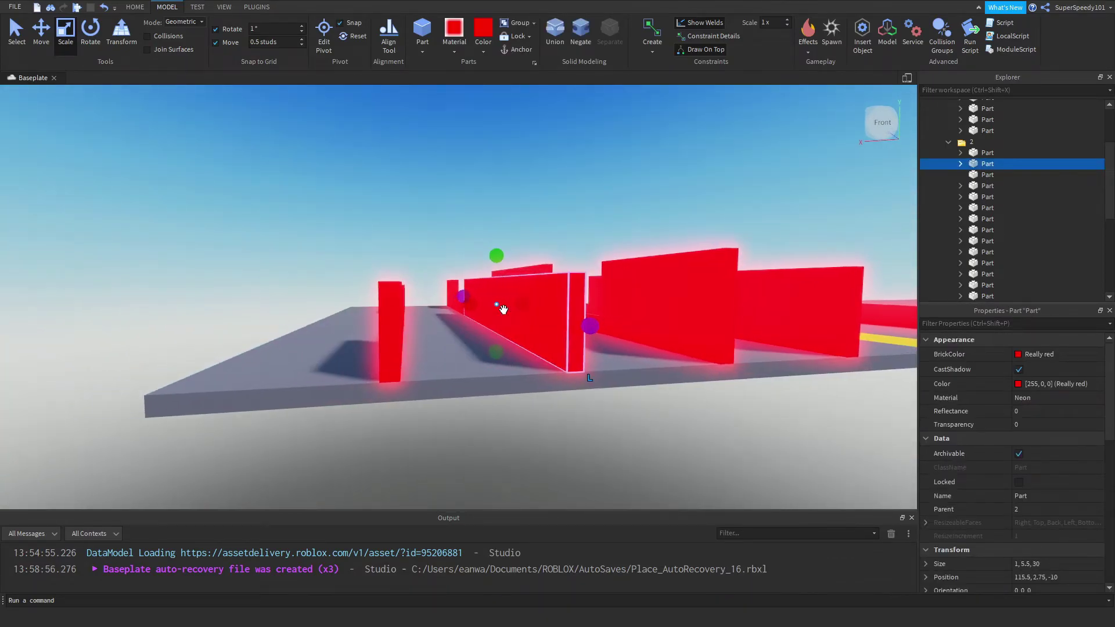
{"action": "left_click_drag", "start_coordinate": [457, 262], "coordinate": [457, 299]}
- Scale the 29-stud-long red wall nearest folder 2's yellow divider down to a height of 5 studs
{"action": "left_click", "coordinate": [431, 280]}
{"action": "scroll", "coordinate": [434, 268], "scroll_direction": "up", "scroll_amount": 5}
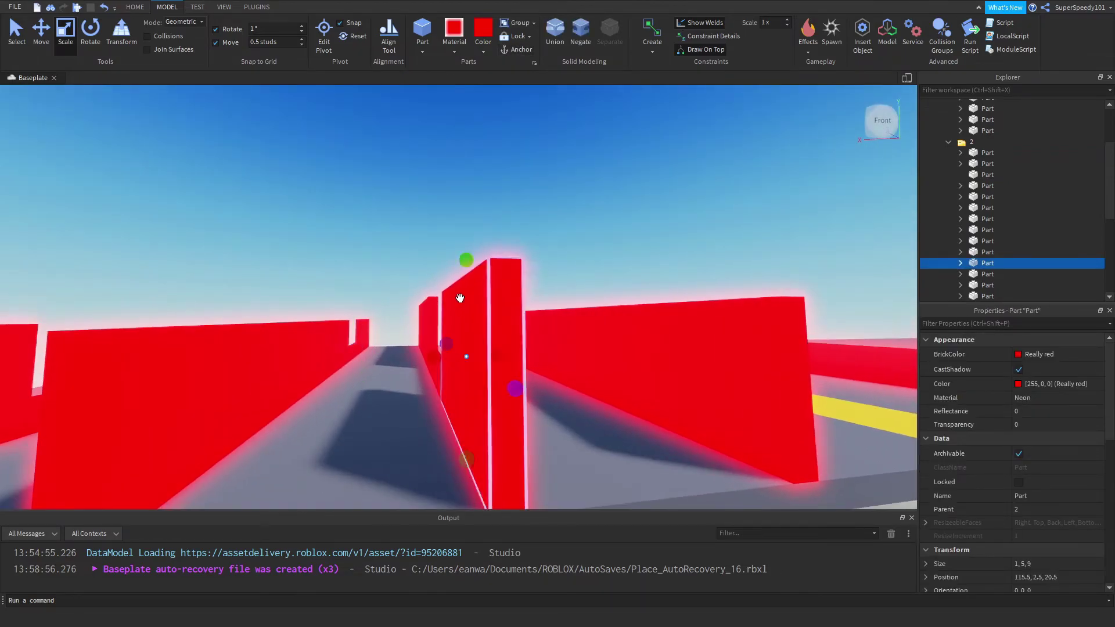
{"action": "left_click", "coordinate": [460, 298]}
{"action": "left_click", "coordinate": [432, 309]}
{"action": "key", "text": "a"}
{"action": "key", "text": "d"}
{"action": "left_click", "coordinate": [490, 342]}
{"action": "key", "text": "s"}
{"action": "right_click_drag", "start_coordinate": [457, 307], "coordinate": [457, 305]}
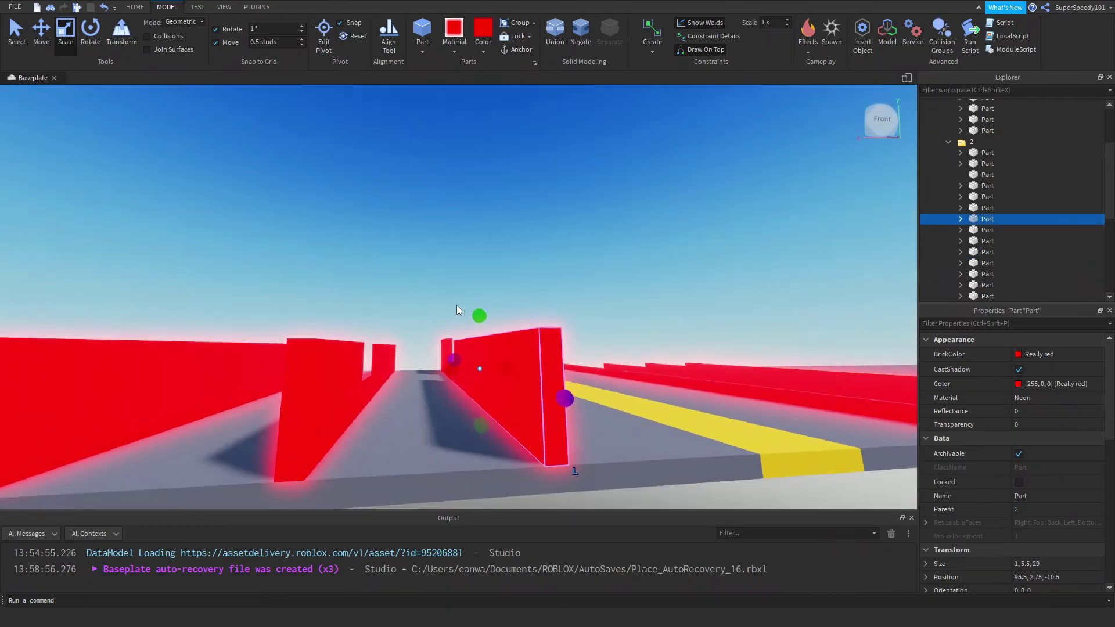
{"action": "left_click_drag", "start_coordinate": [466, 315], "coordinate": [463, 323]}
{"action": "key", "text": "w"}
{"action": "right_click_drag", "start_coordinate": [460, 326], "coordinate": [459, 319]}
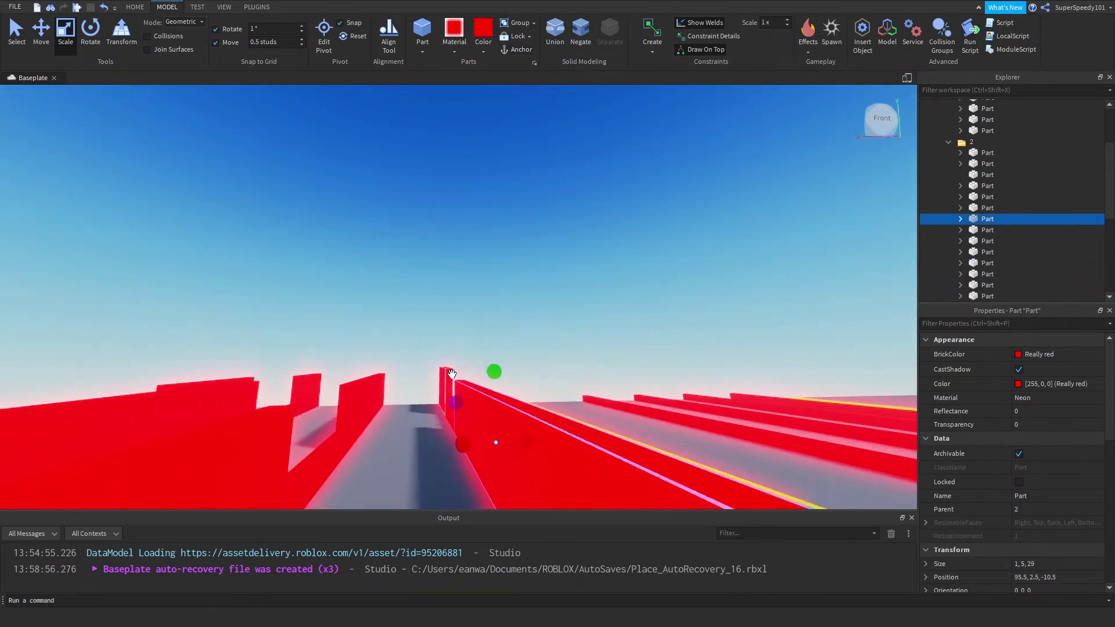
{"action": "left_click", "coordinate": [451, 375]}
{"action": "left_click", "coordinate": [486, 354]}
- Look over the first stage's red lava bars, the yellow dividers and the second stage's walls
{"action": "key", "text": "d"}
{"action": "right_click_drag", "start_coordinate": [487, 355], "coordinate": [584, 339]}
{"action": "key", "text": "s"}
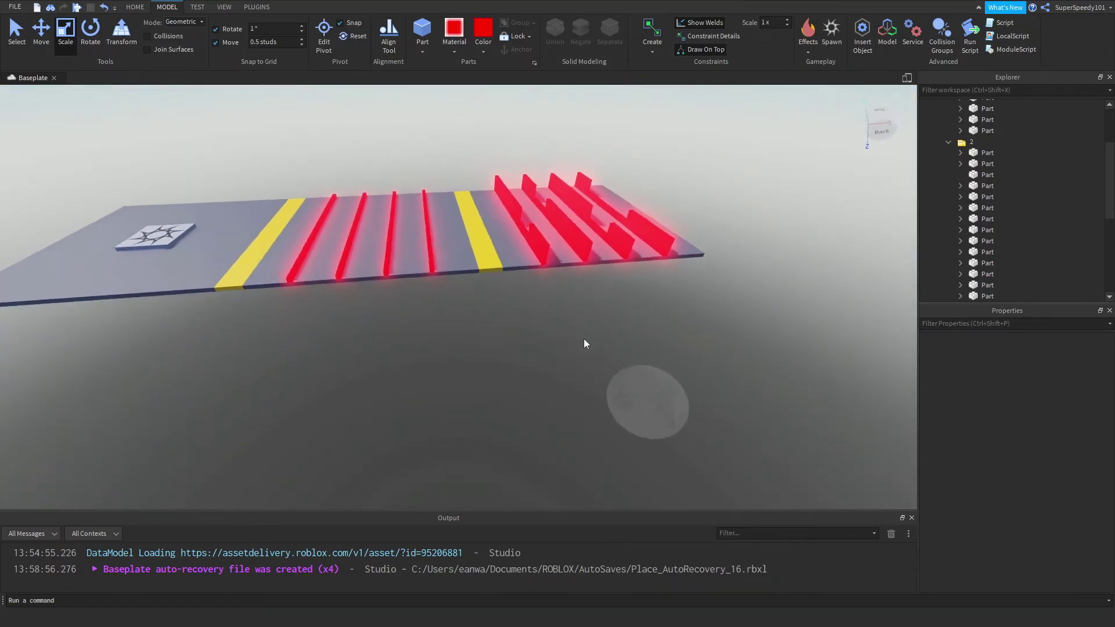
{"action": "key", "text": "a"}
{"action": "left_click", "coordinate": [320, 269]}
{"action": "right_click_drag", "start_coordinate": [341, 305], "coordinate": [377, 325]}
{"action": "left_click", "coordinate": [273, 281]}
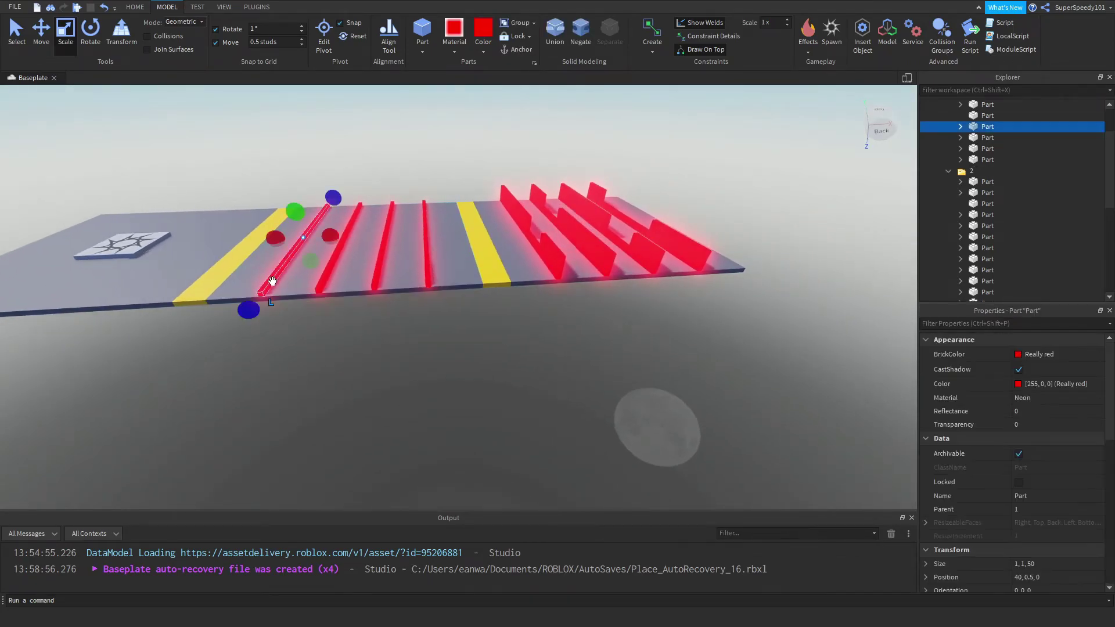
{"action": "left_click", "coordinate": [368, 335]}
{"action": "key", "text": "a"}
{"action": "right_click_drag", "start_coordinate": [379, 350], "coordinate": [365, 328]}
{"action": "key", "text": "w"}
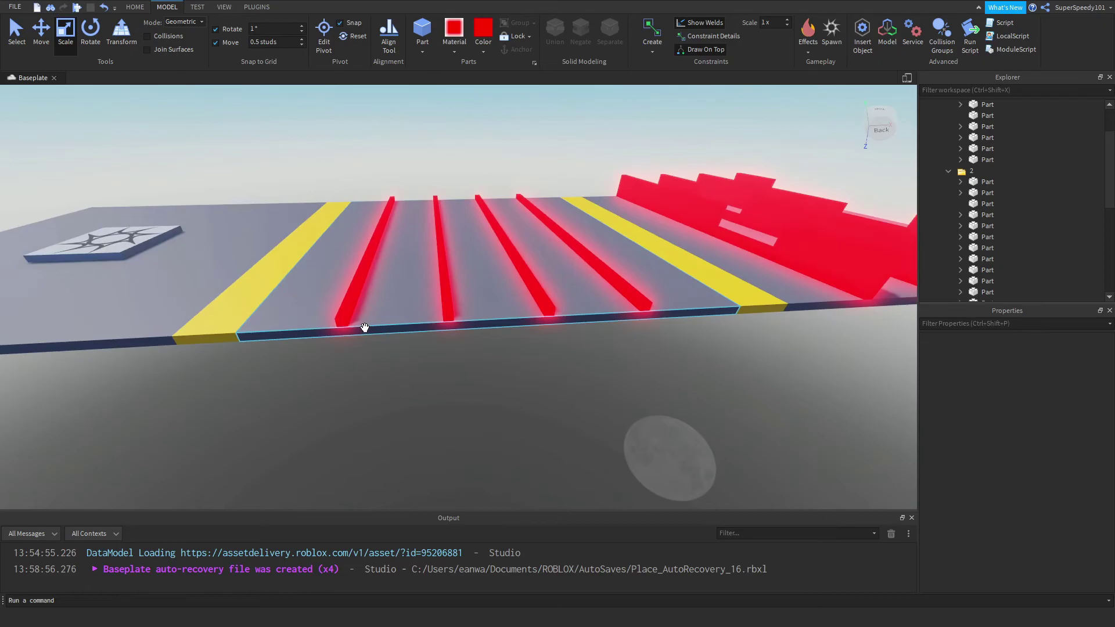
{"action": "left_click", "coordinate": [350, 313]}
{"action": "left_click", "coordinate": [413, 362]}
{"action": "key", "text": "d"}
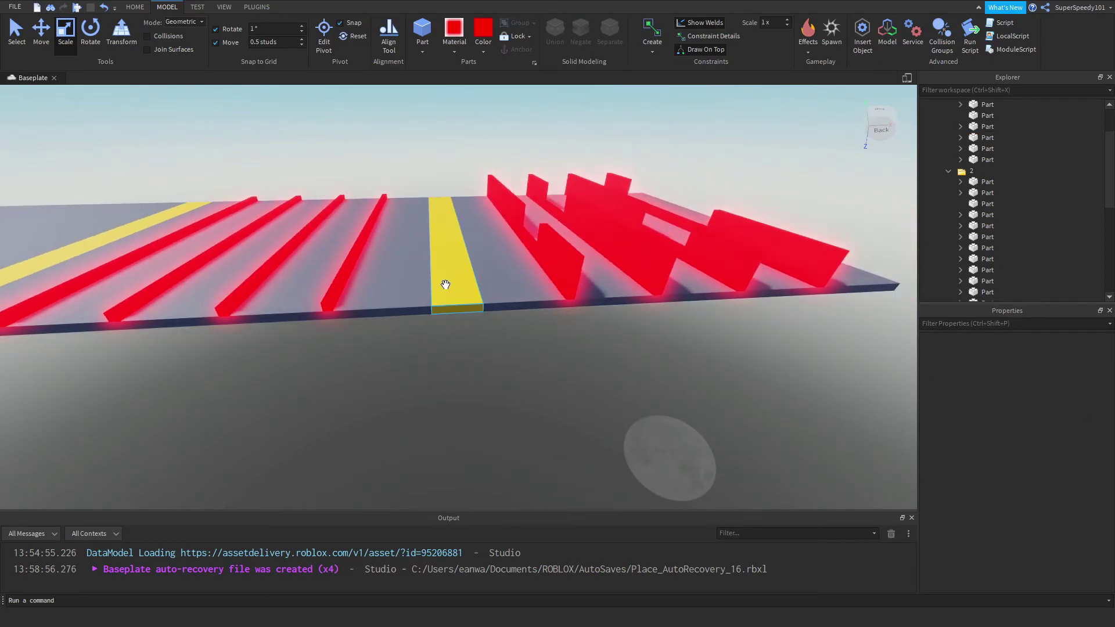
{"action": "key", "text": "s"}
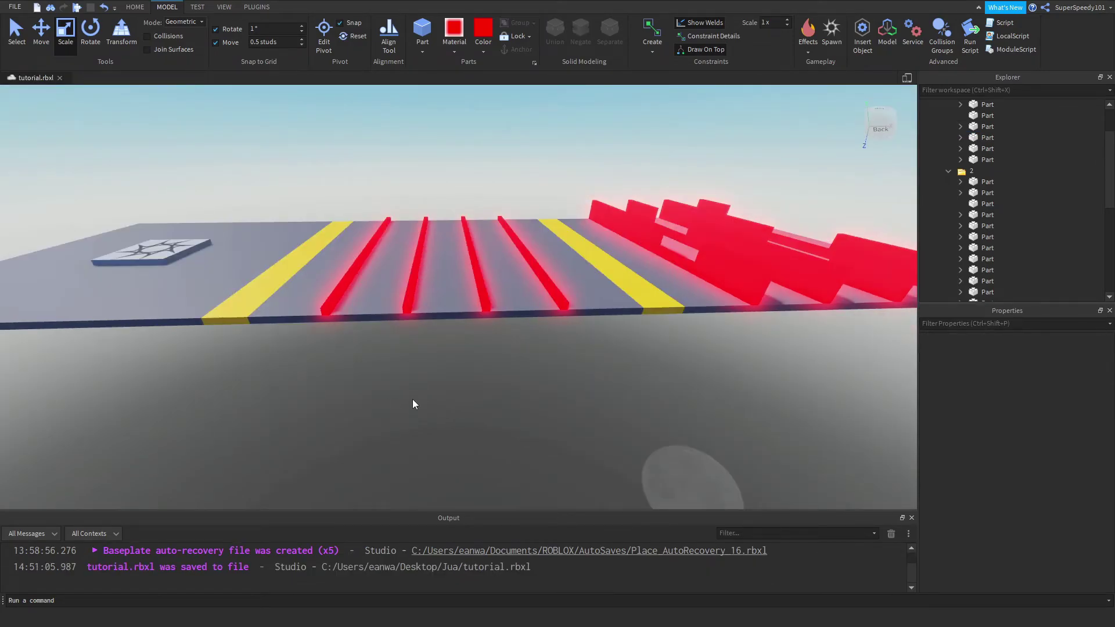
{"action": "key", "text": "a"}
- Playtest the unanchored obby with the character on the spawn platform and stop the test
{"action": "left_click", "coordinate": [78, 8]}
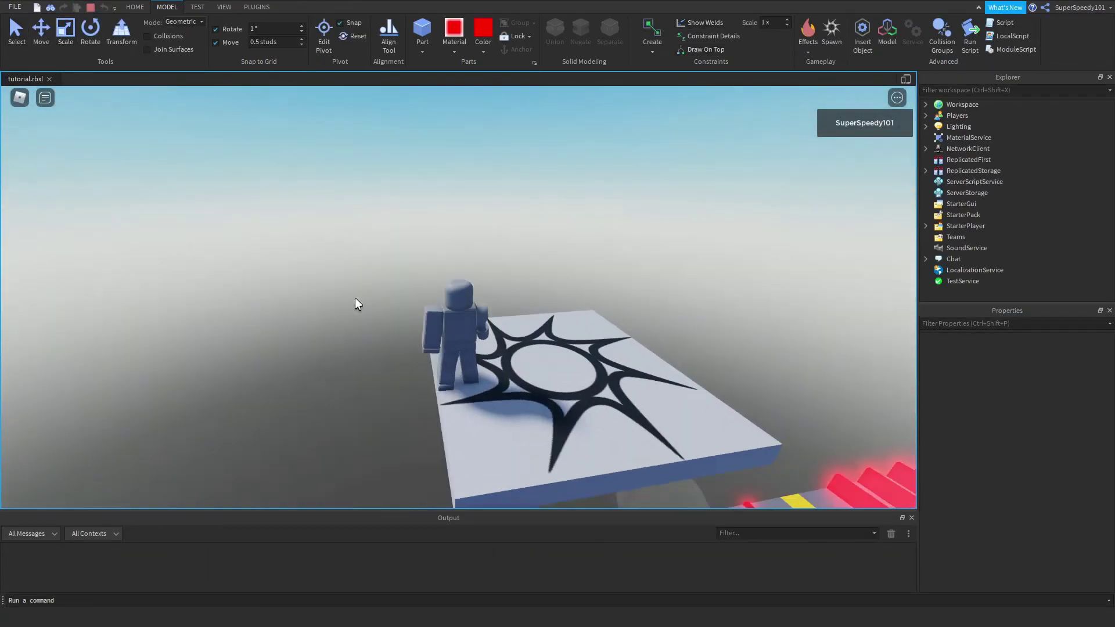
{"action": "right_click_drag", "start_coordinate": [355, 299], "coordinate": [399, 310]}
{"action": "key", "text": "d"}
{"action": "key", "text": "w"}
{"action": "key", "text": "s"}
{"action": "key", "text": "a"}
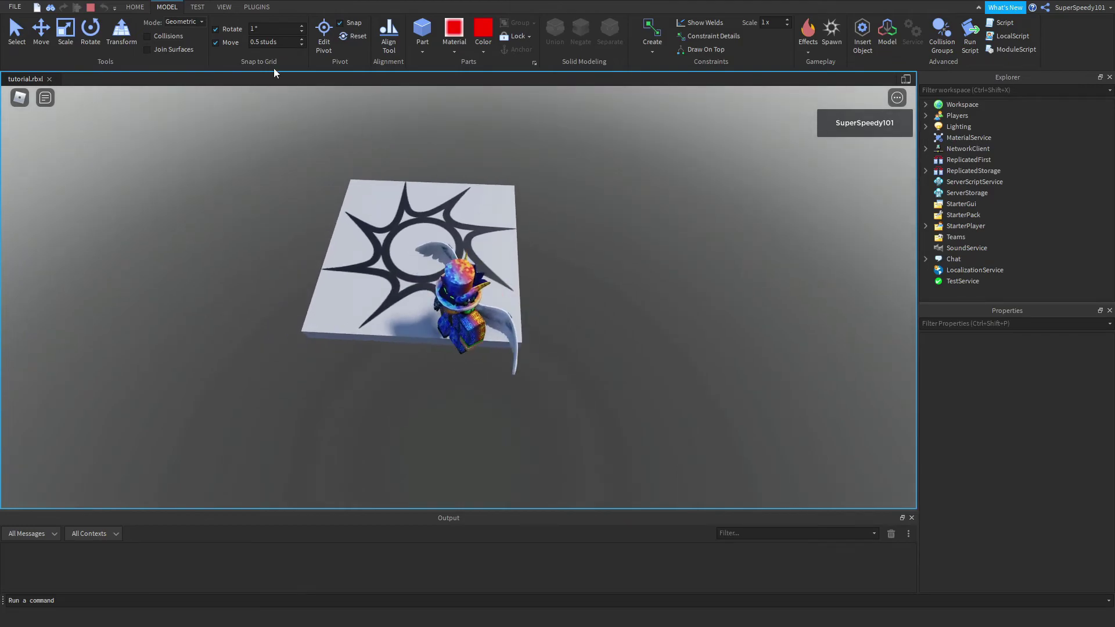
{"action": "left_click", "coordinate": [90, 8]}
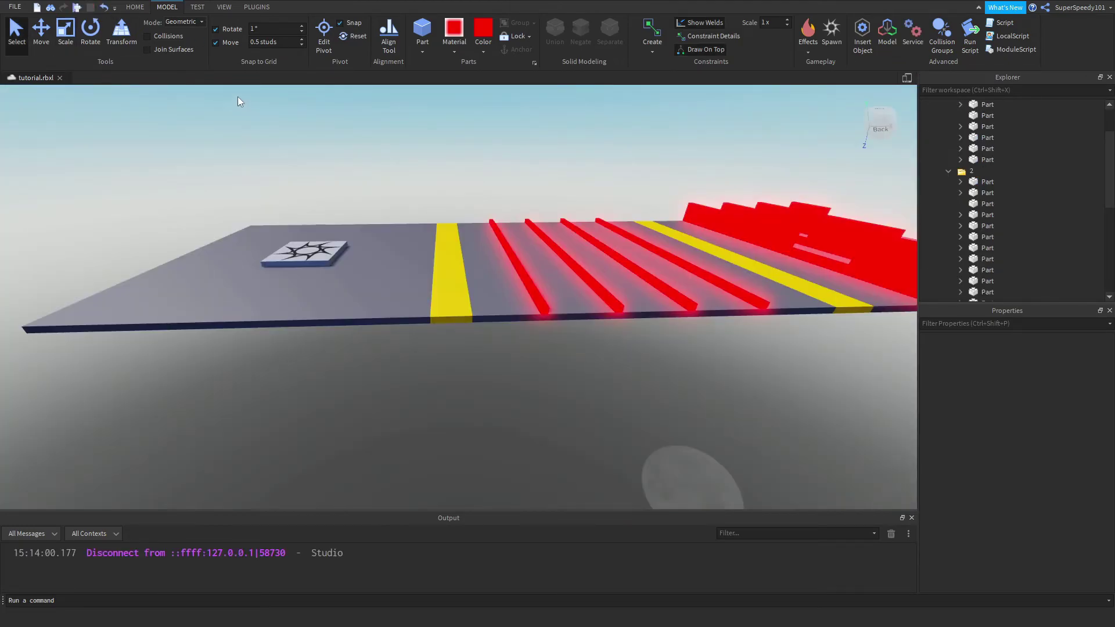
- Select all parts of the obby, including the spawn platform and both stages, and anchor them
{"action": "scroll", "coordinate": [392, 277], "scroll_direction": "down", "scroll_amount": 5}
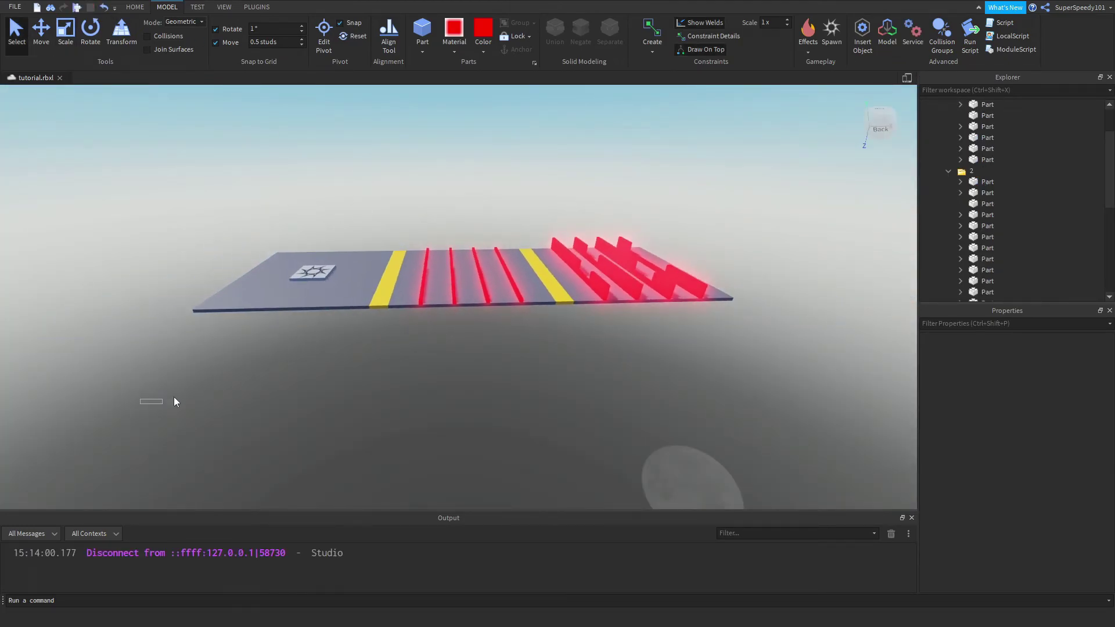
{"action": "left_click_drag", "start_coordinate": [629, 284], "coordinate": [783, 182]}
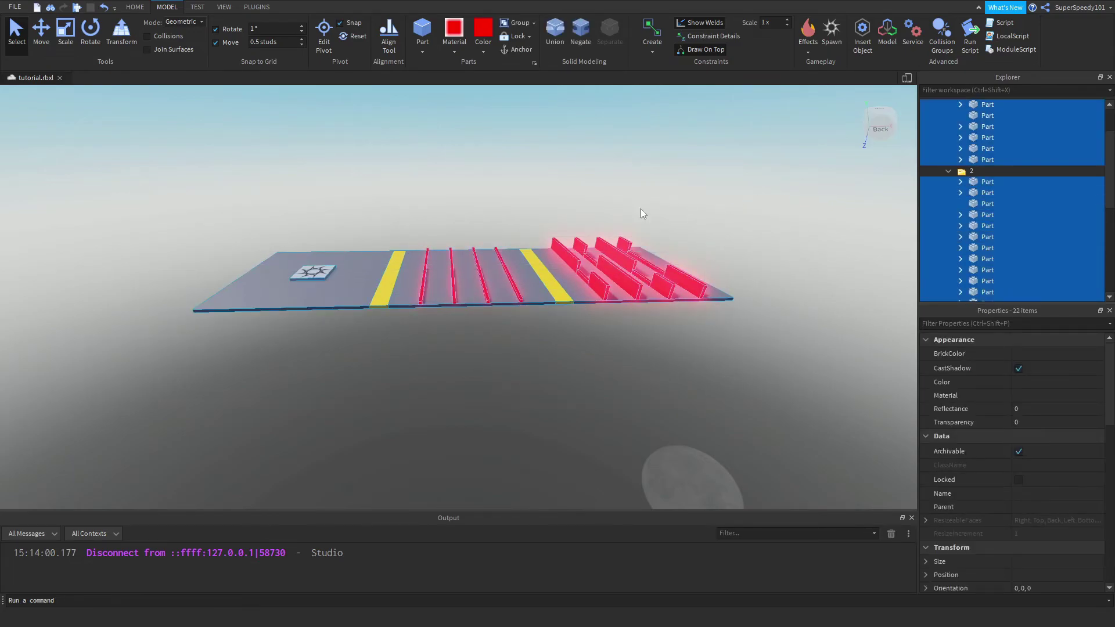
{"action": "scroll", "coordinate": [447, 180], "scroll_direction": "up", "scroll_amount": 4}
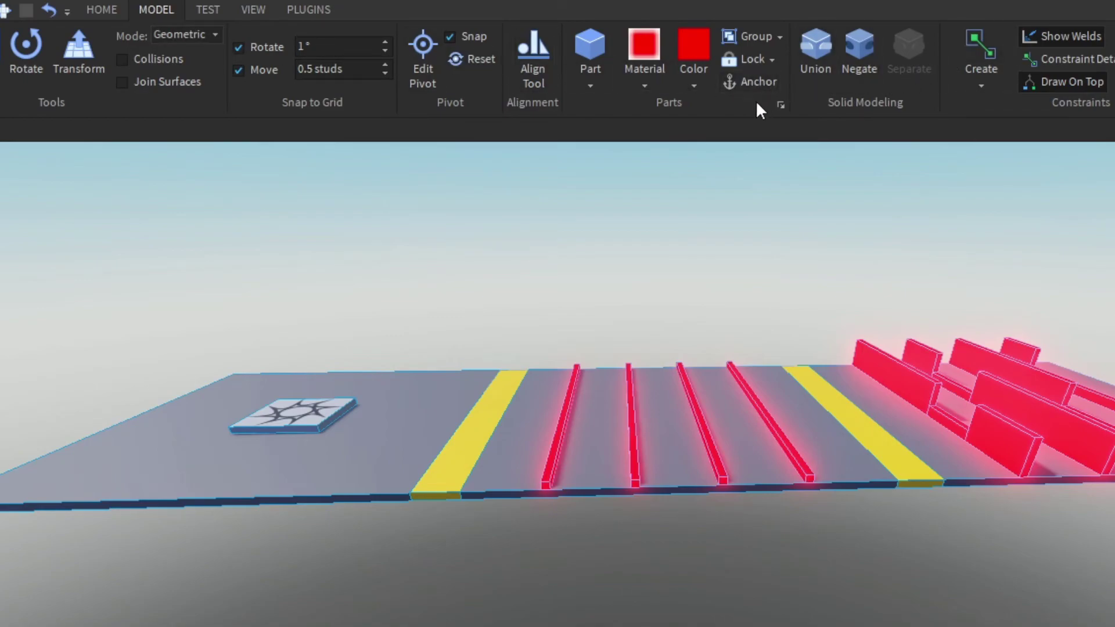
{"action": "left_click", "coordinate": [746, 88]}
{"action": "left_click", "coordinate": [723, 224]}
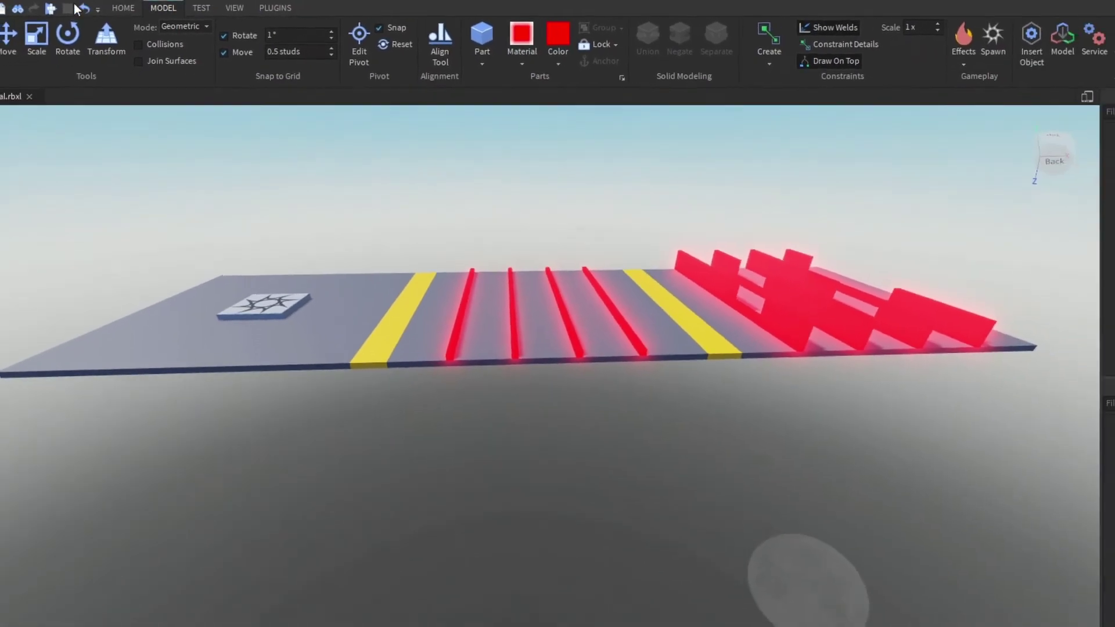
- Playtest the anchored obby and walk the character around from the spawn platform
{"action": "left_click", "coordinate": [5, 11]}
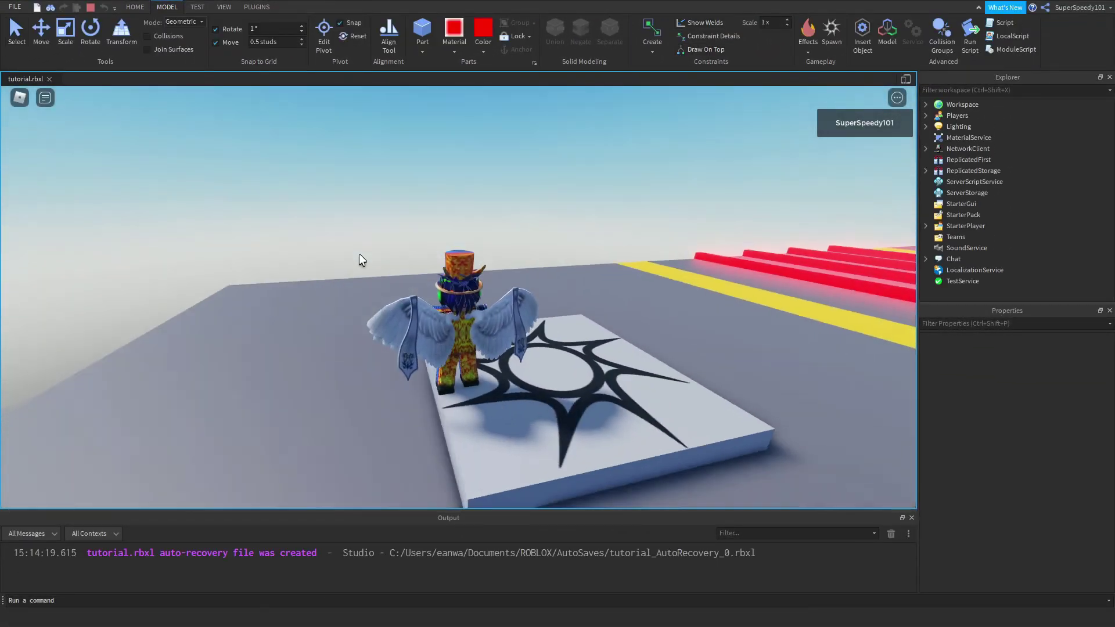
{"action": "right_click_drag", "start_coordinate": [359, 255], "coordinate": [353, 249]}
{"action": "key", "text": "w"}
{"action": "scroll", "coordinate": [359, 254], "scroll_direction": "down", "scroll_amount": 4}
{"action": "scroll", "coordinate": [359, 254], "scroll_direction": "up", "scroll_amount": 6}
{"action": "key", "text": "s"}
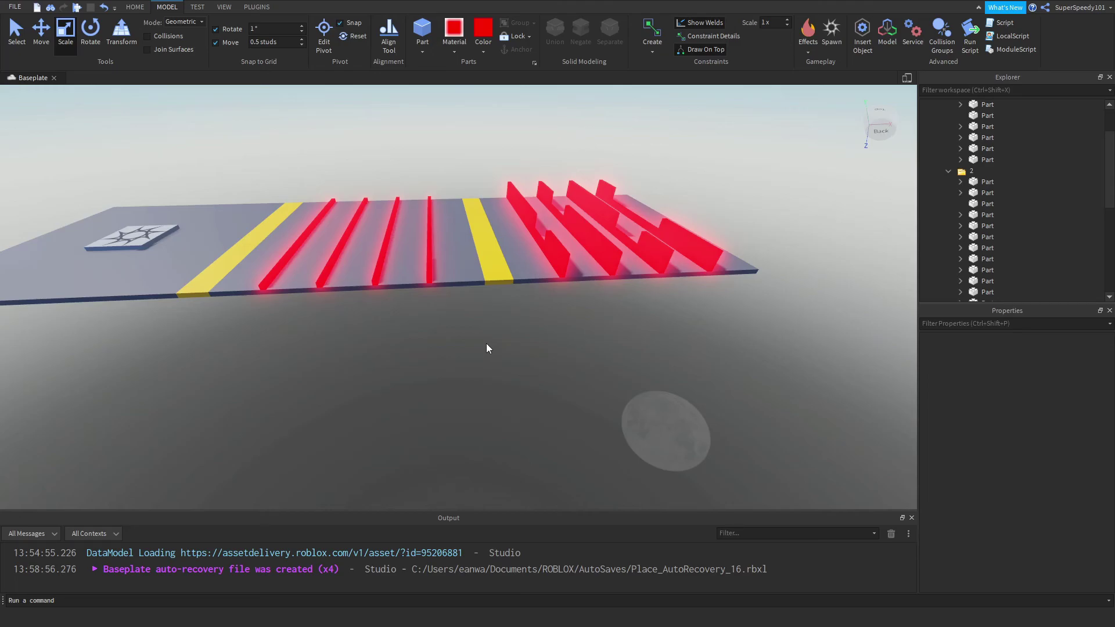
{"action": "key", "text": "a"}
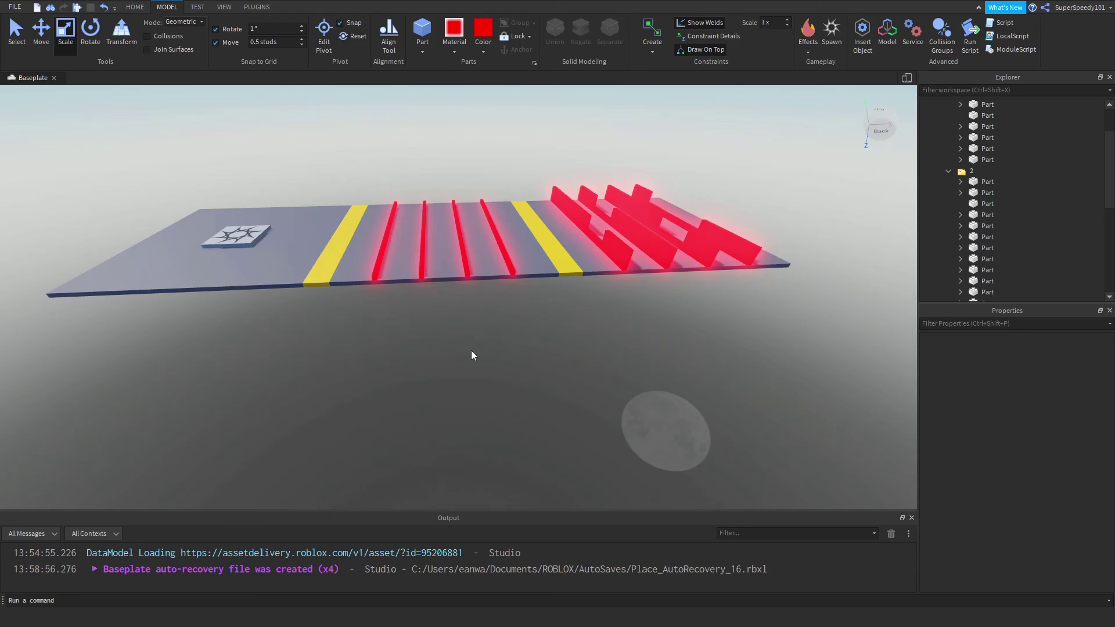
{"action": "key", "text": "w"}
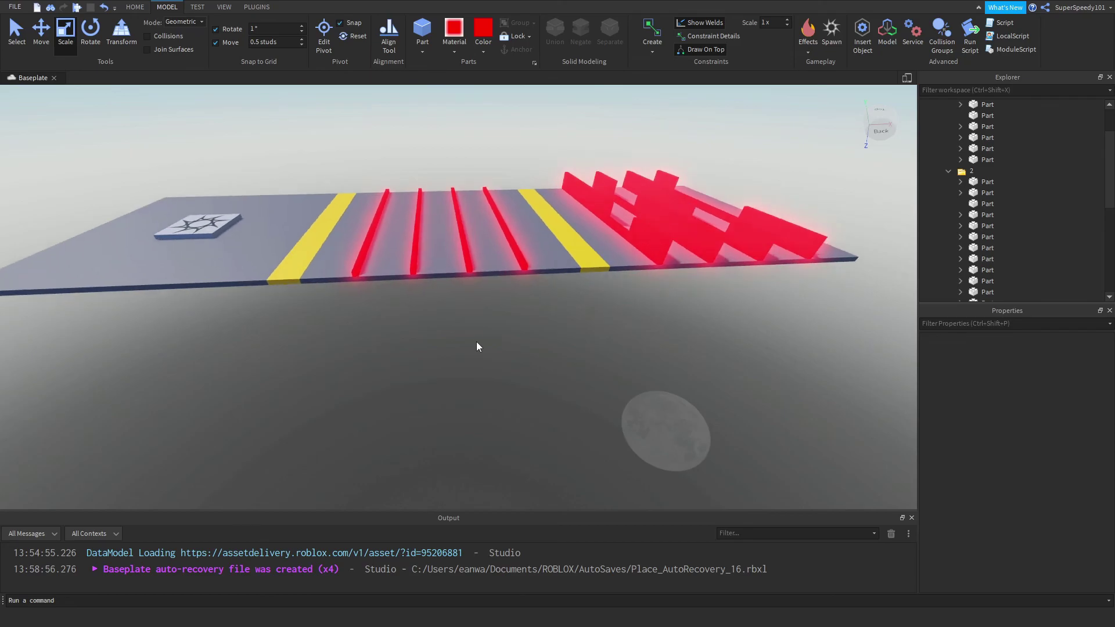
{"action": "right_click_drag", "start_coordinate": [475, 341], "coordinate": [476, 342]}
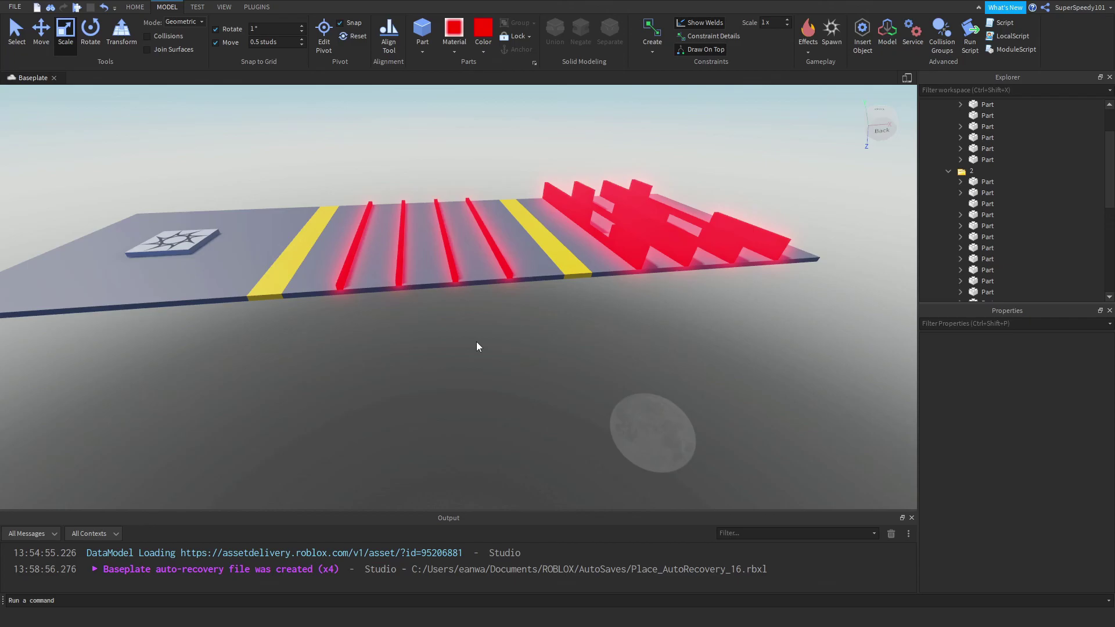
{"action": "right_click_drag", "start_coordinate": [483, 339], "coordinate": [505, 352]}
{"action": "key", "text": "w"}
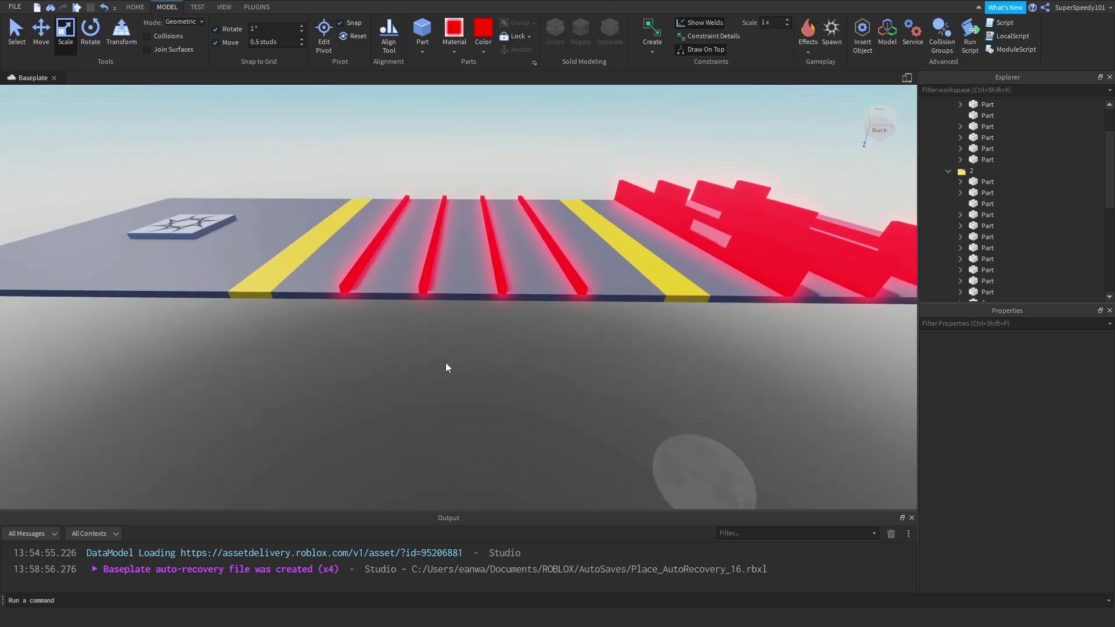